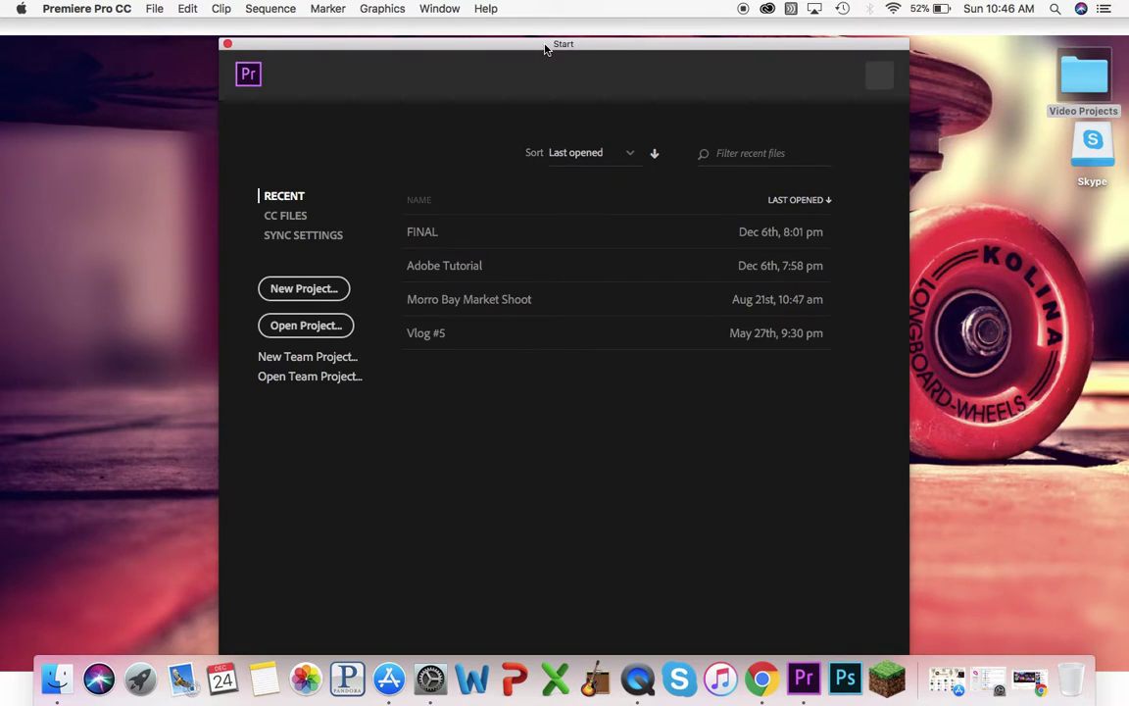
# Create a new project named "Adobe Tutorial pt2" in the Adboe Tutorial folder, keeping the default settings
pyautogui.moveTo(547, 47); pyautogui.dragTo(540, 26)
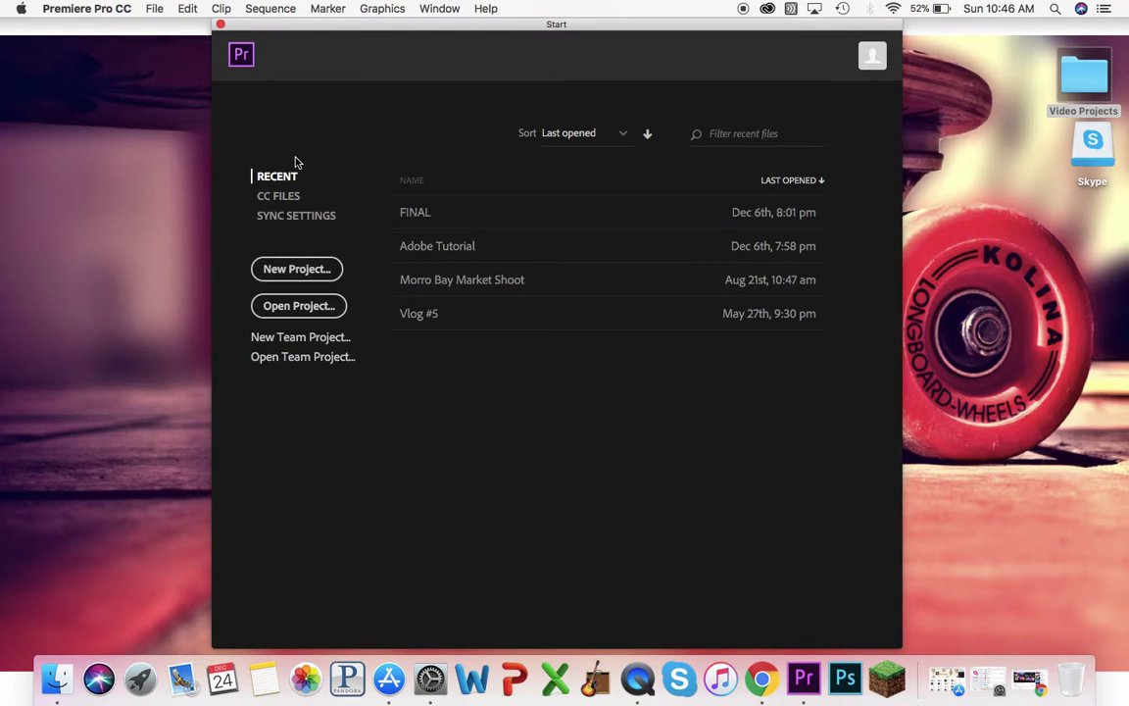
pyautogui.click(299, 269)
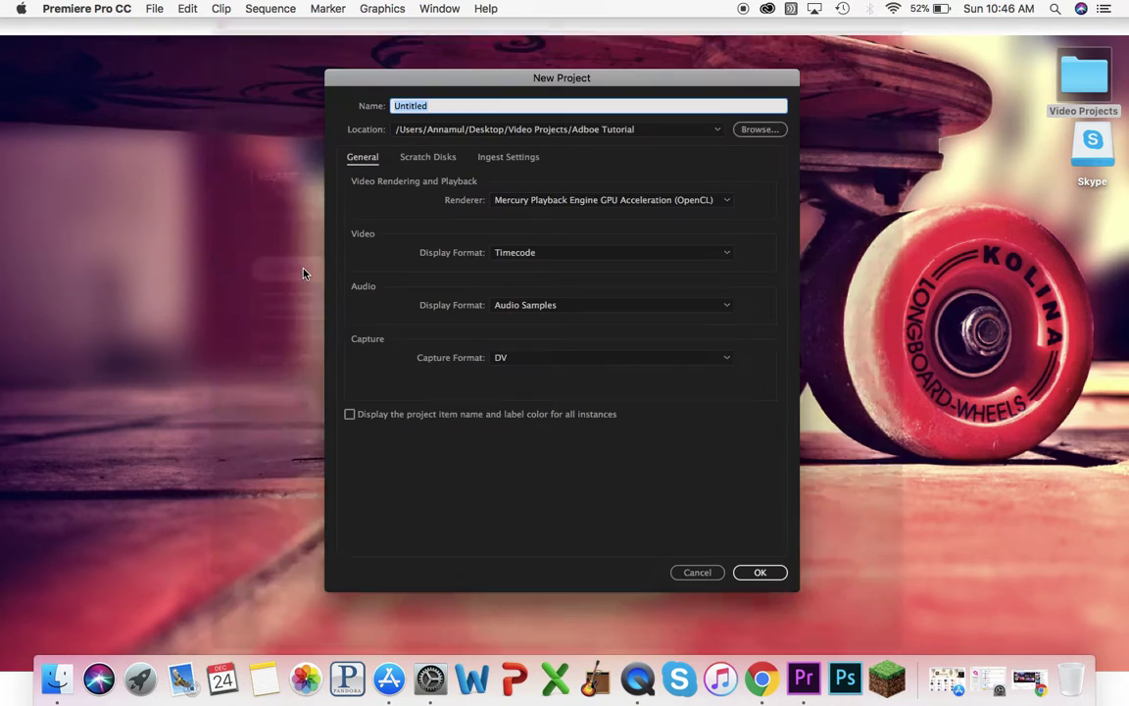
pyautogui.press('BackSpace')
pyautogui.write('Ad')
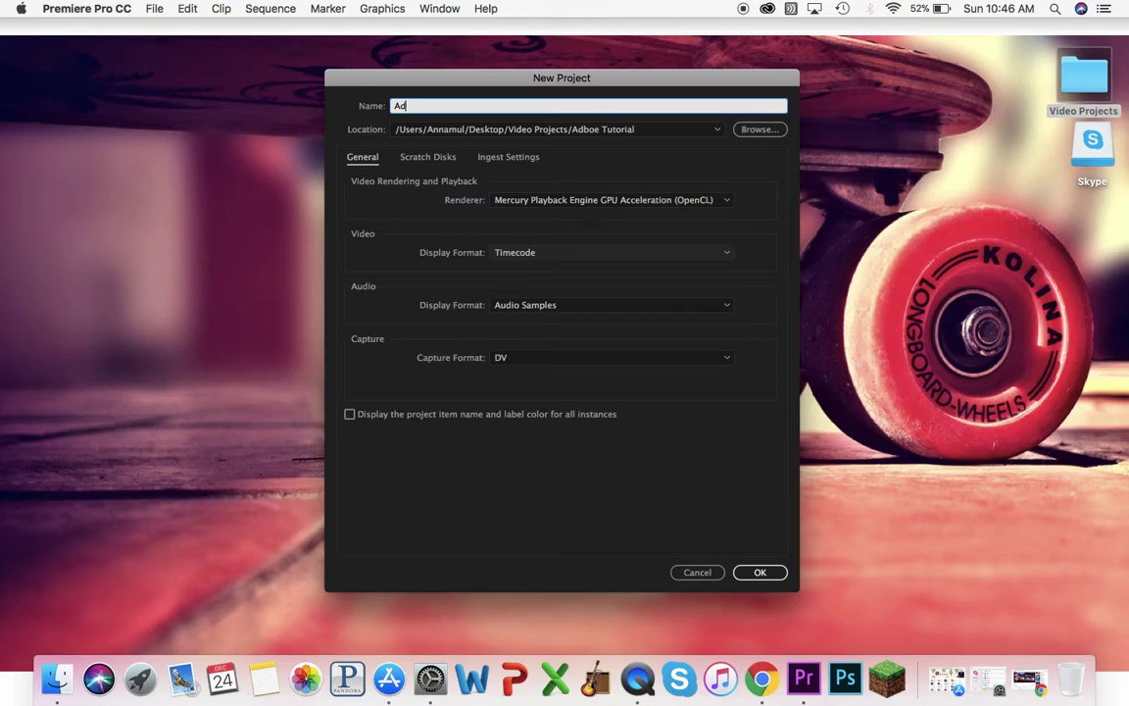
pyautogui.write('obe Tutorial pt2')
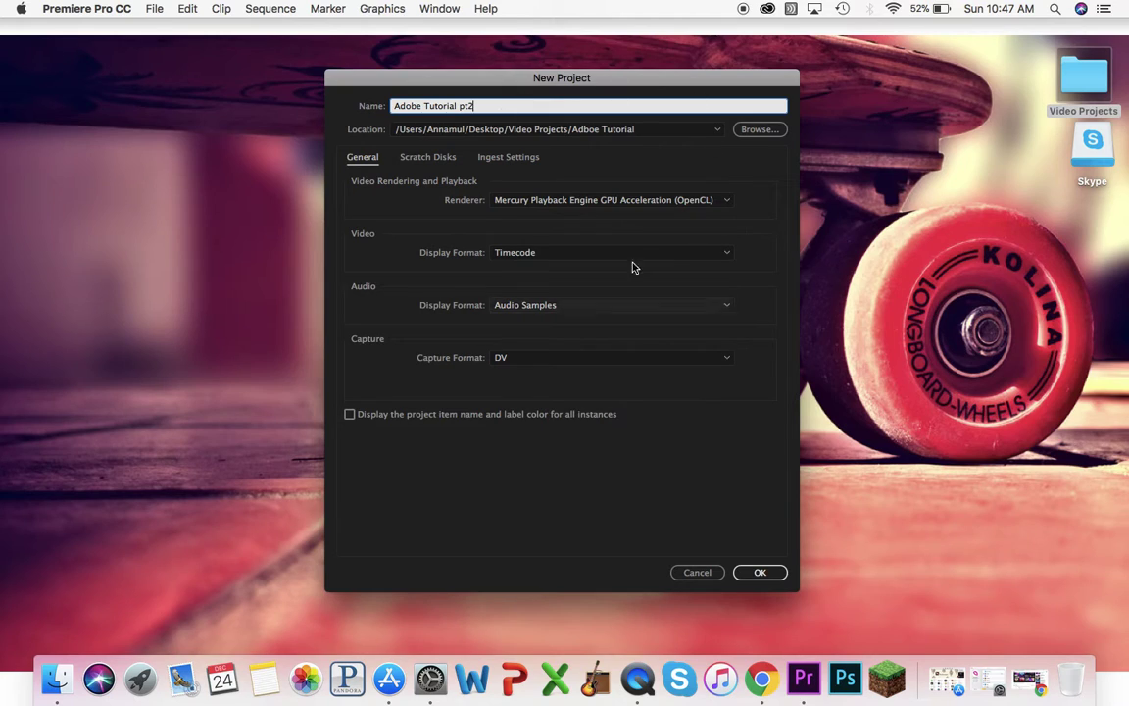
pyautogui.click(760, 574)
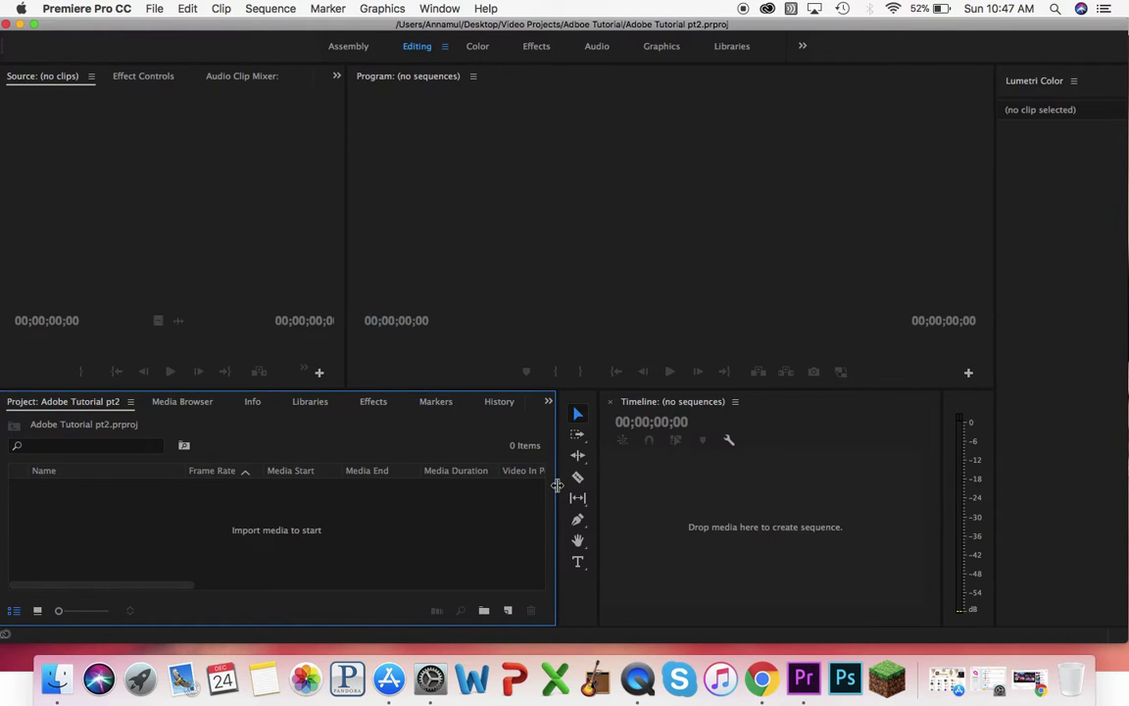
# Narrow the Project panel, widen the Timeline beside it, and make the lower row of panels taller
pyautogui.moveTo(558, 473); pyautogui.dragTo(205, 476)
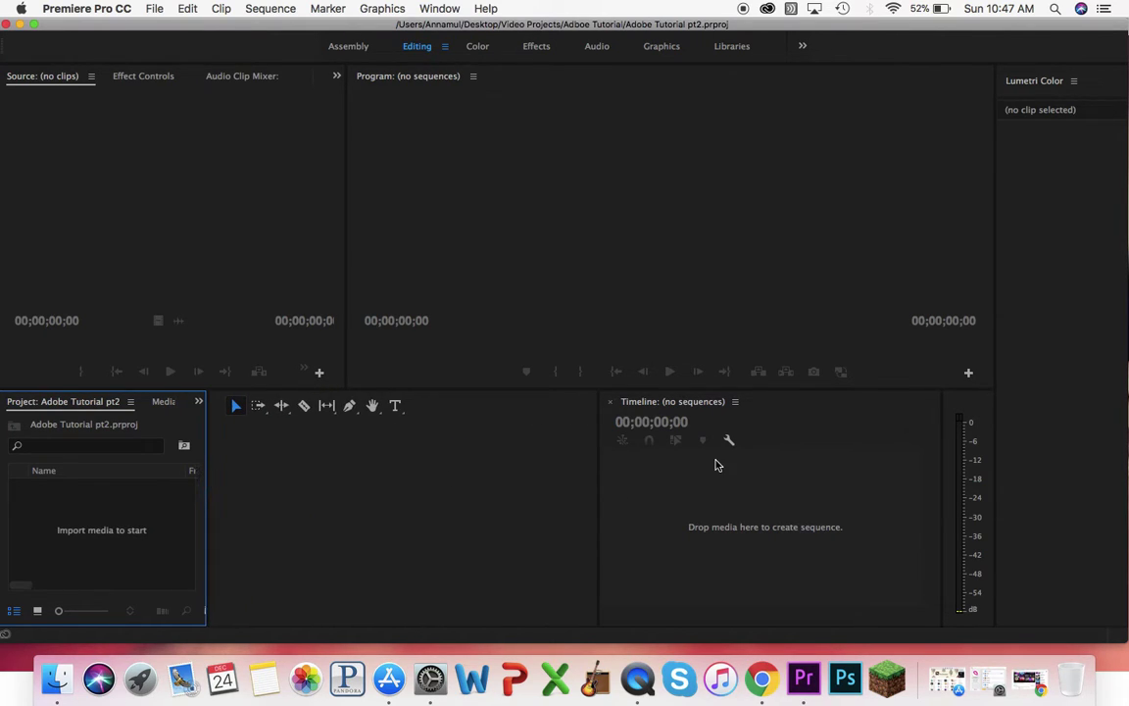
pyautogui.moveTo(598, 472); pyautogui.dragTo(227, 541)
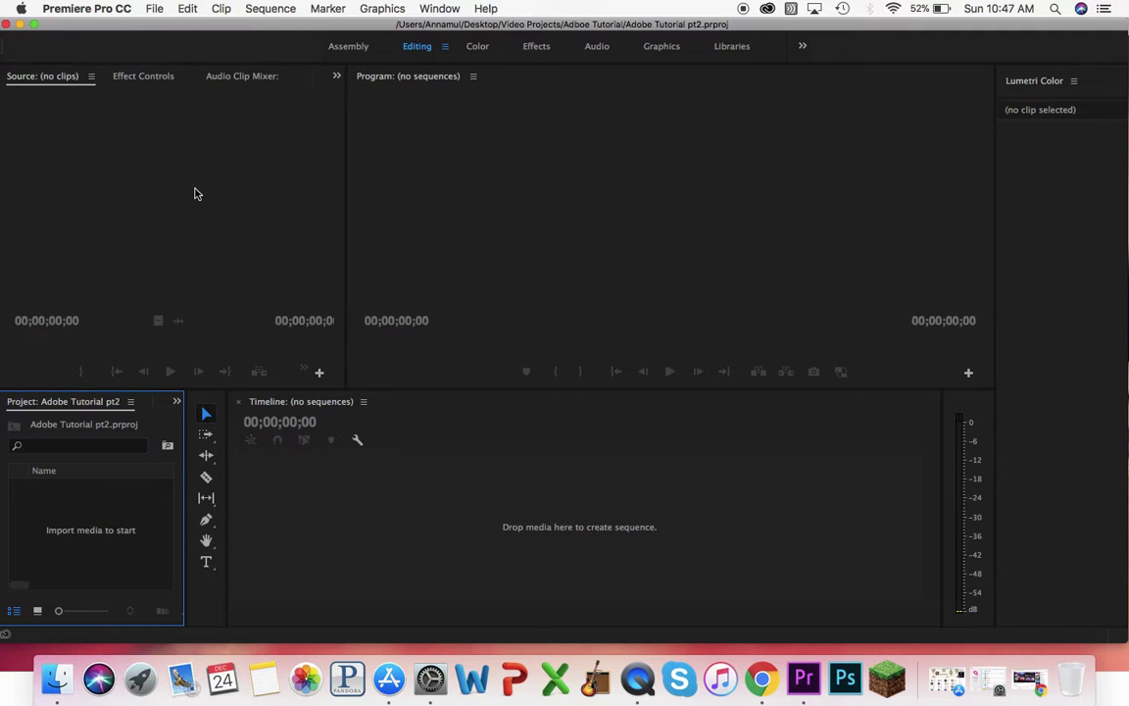
pyautogui.moveTo(184, 457); pyautogui.dragTo(285, 457)
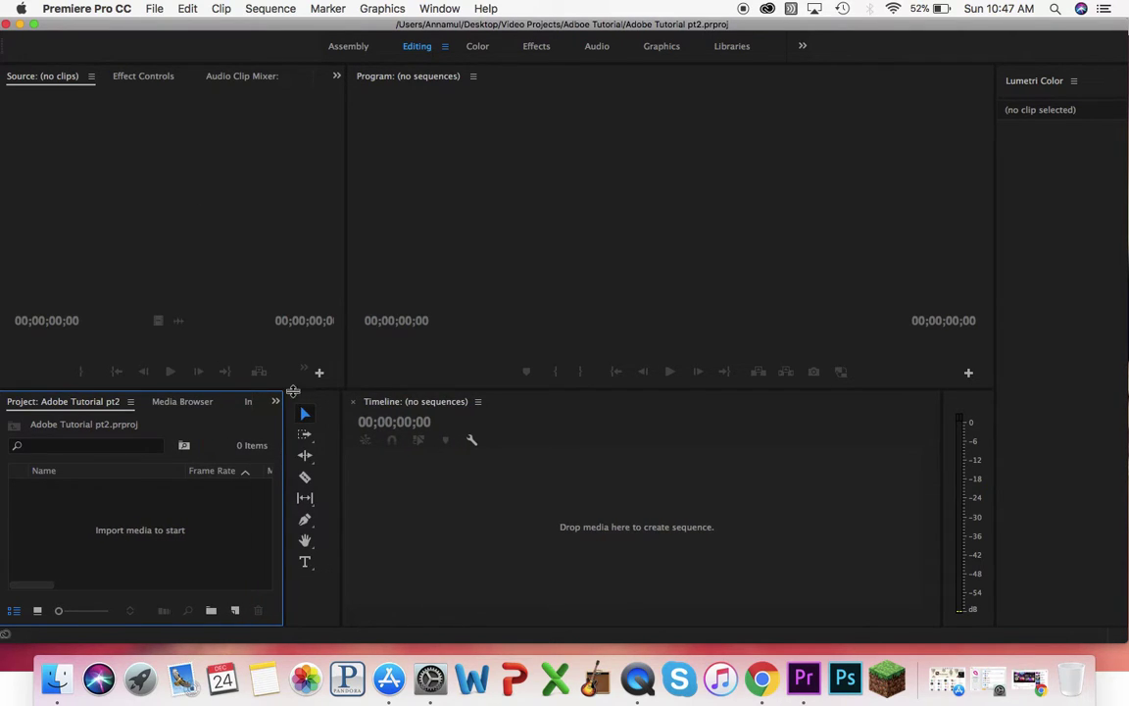
pyautogui.moveTo(293, 375); pyautogui.dragTo(292, 347)
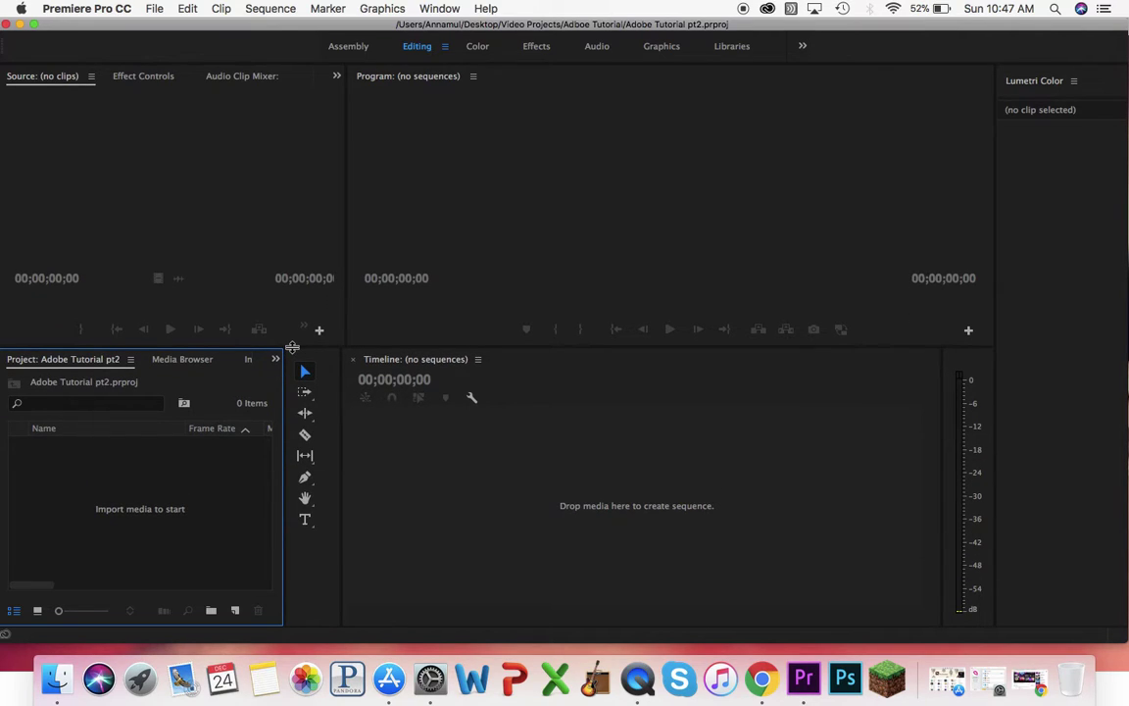
# Create a new sequence named Sequence 01 with the RED R3D 4K 16x9 23.976 preset
pyautogui.click(155, 12)
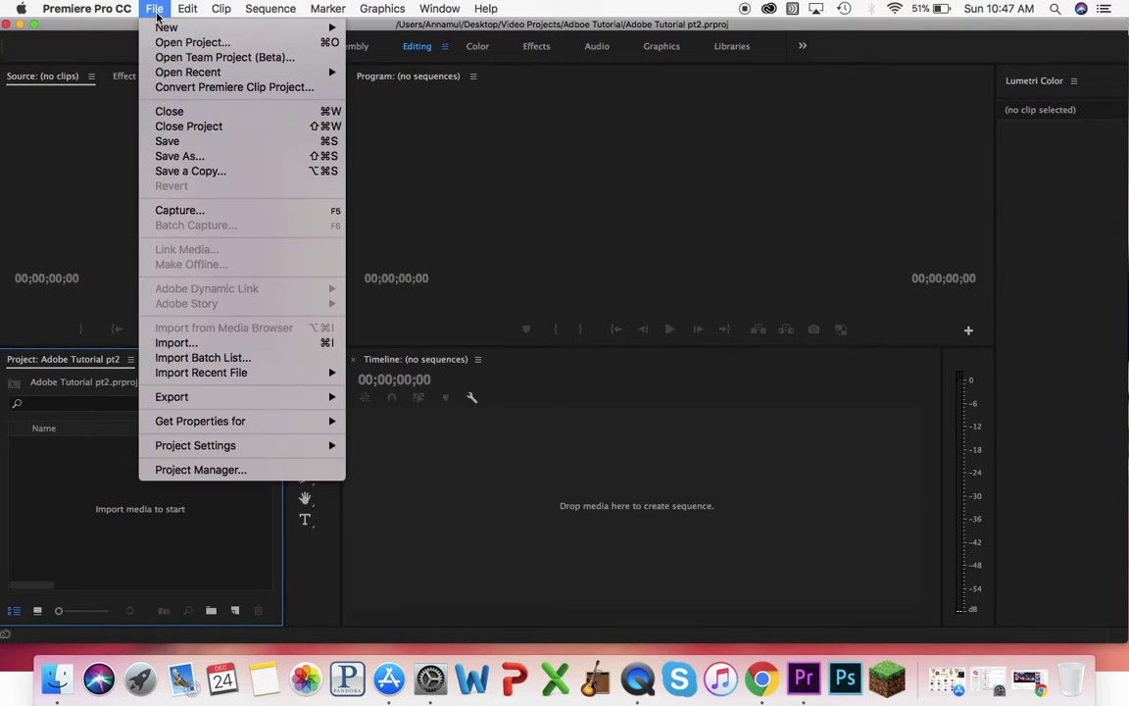
pyautogui.moveTo(161, 29)
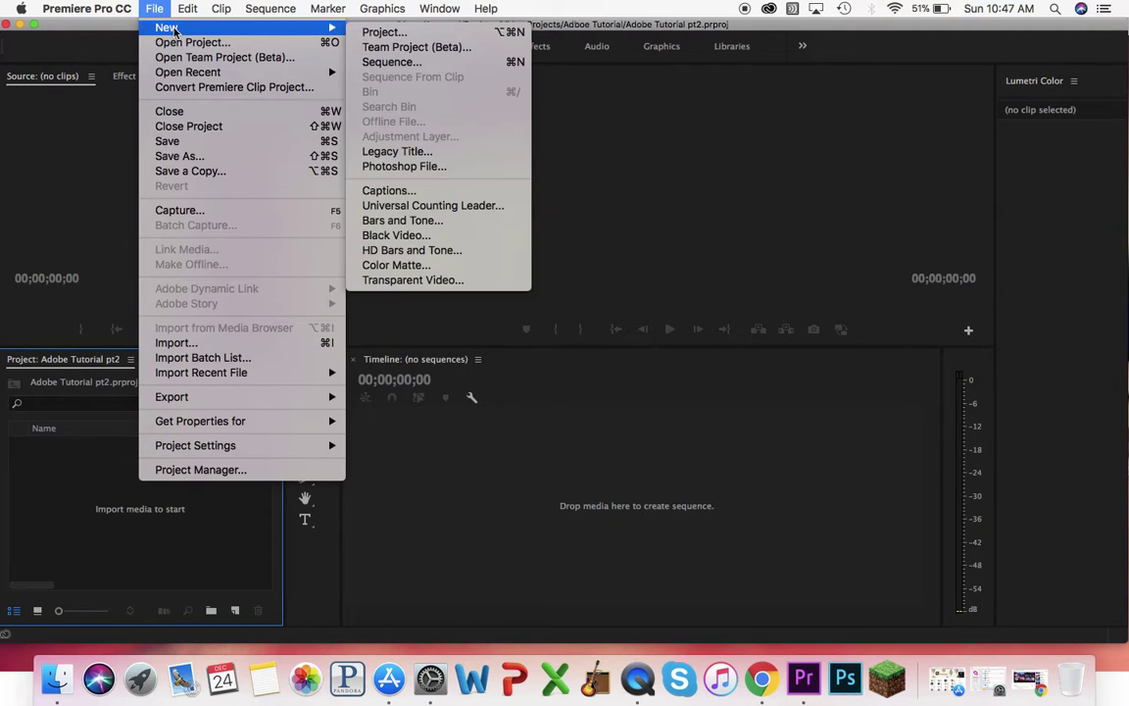
pyautogui.click(440, 64)
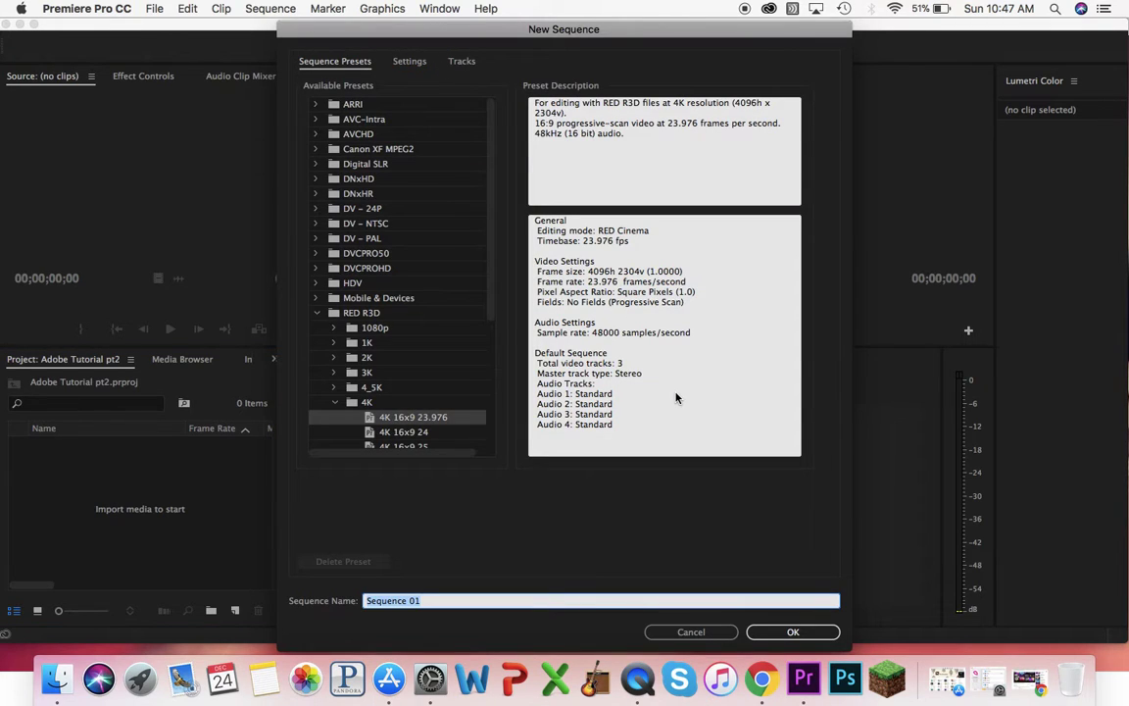
pyautogui.click(799, 633)
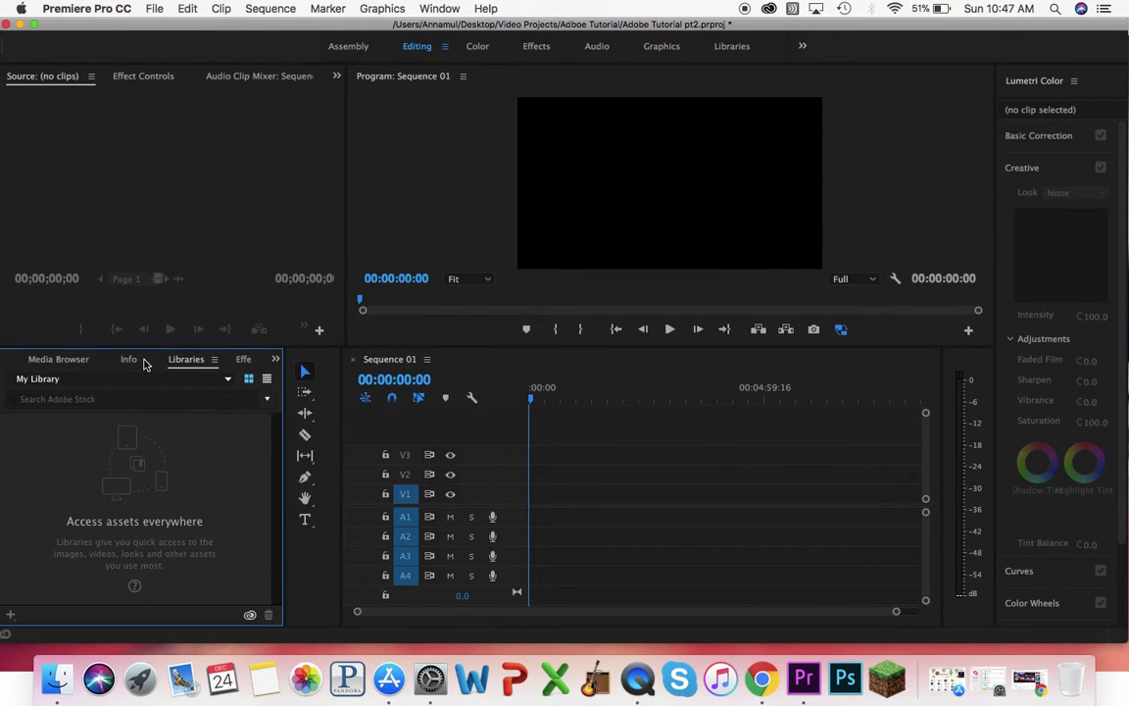
# Import 2012-01-20 07.49.20.jpg, the 8.12.14 PM screen shot and TEMPLTON FINAL2 from Video Projects > Adboe Tutorial
pyautogui.click(153, 9)
pyautogui.moveTo(168, 27)
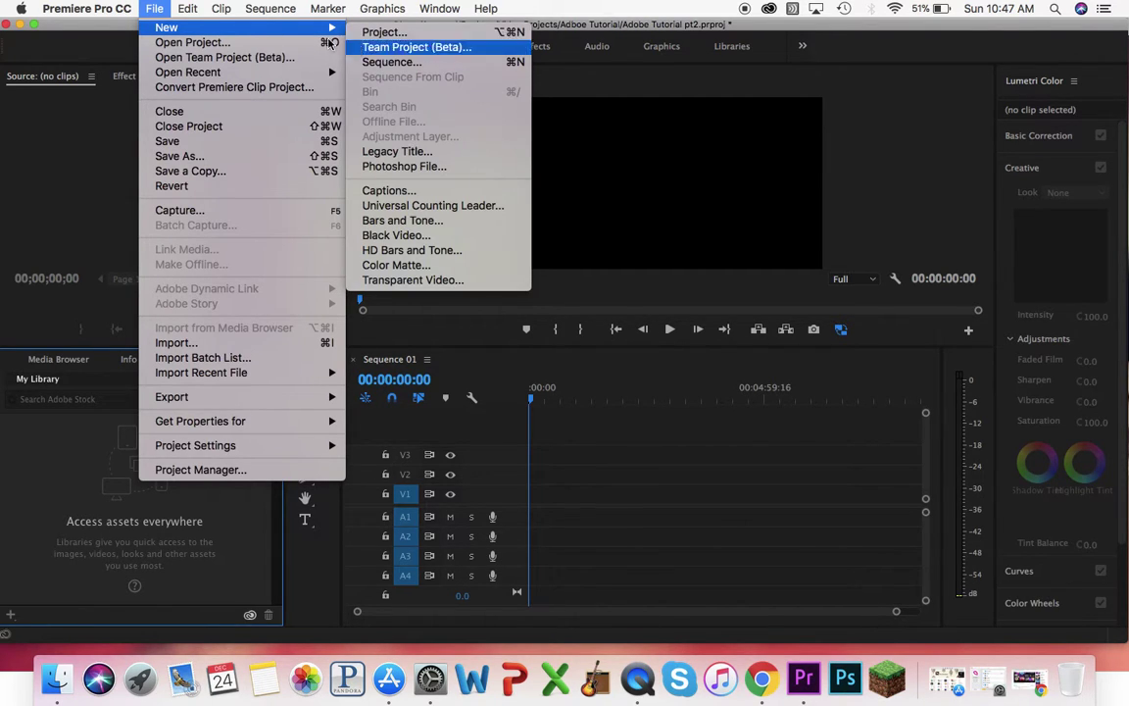
pyautogui.click(225, 346)
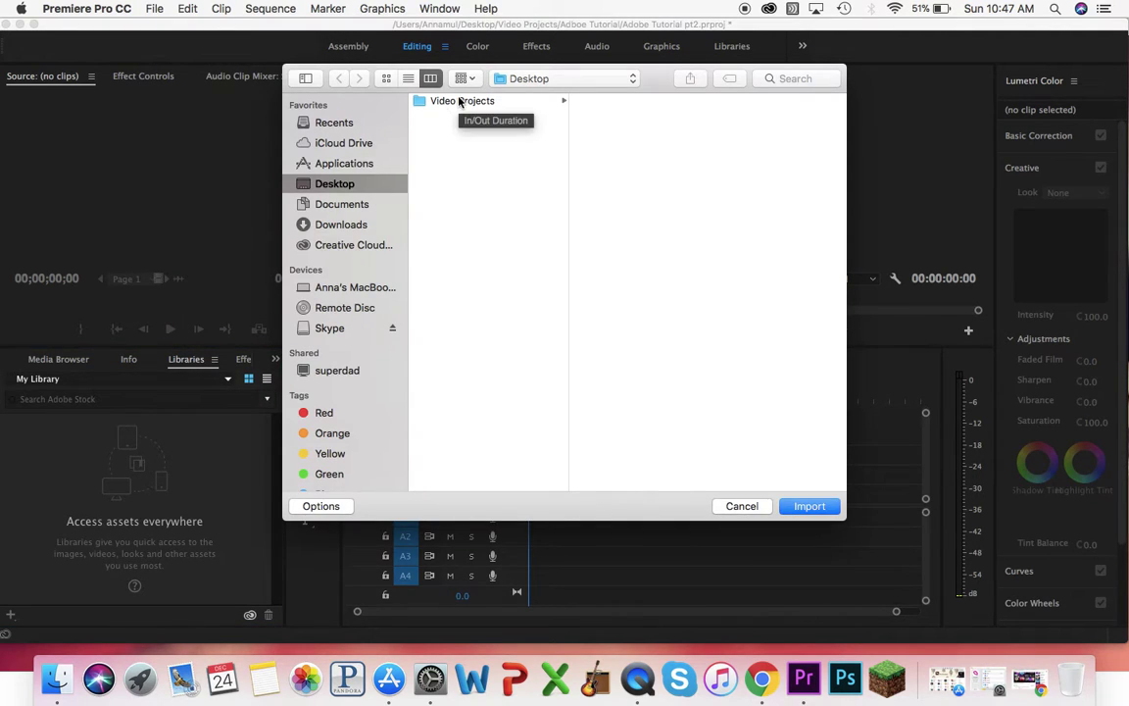
pyautogui.click(451, 101)
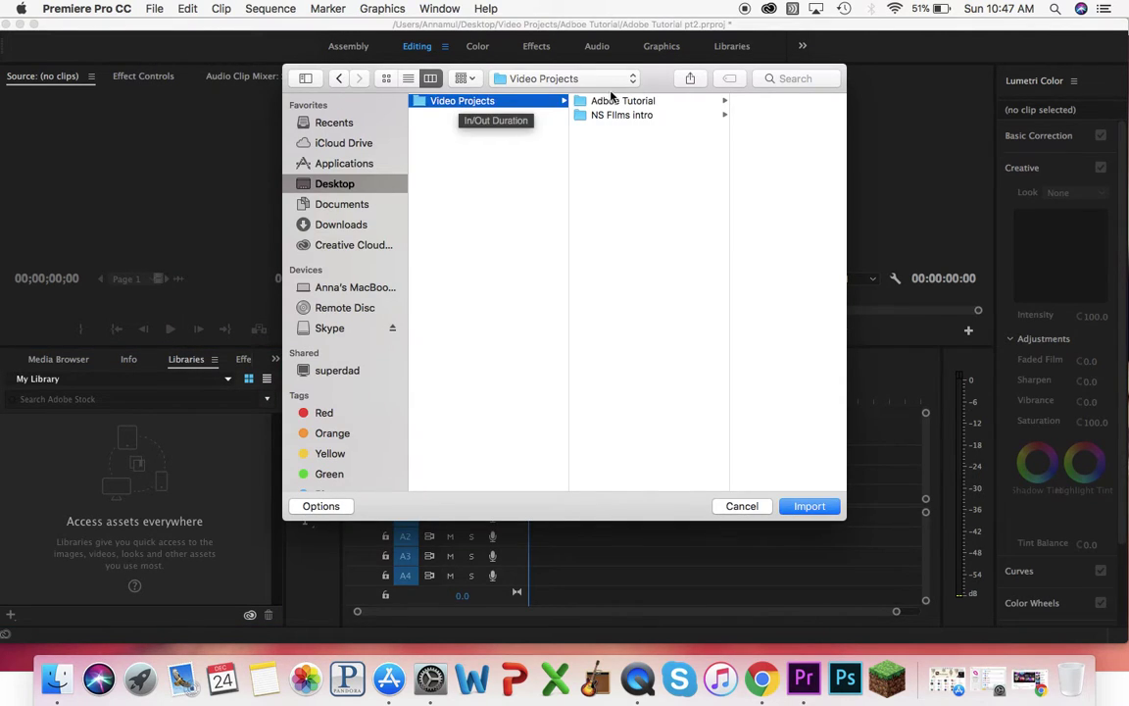
pyautogui.click(616, 101)
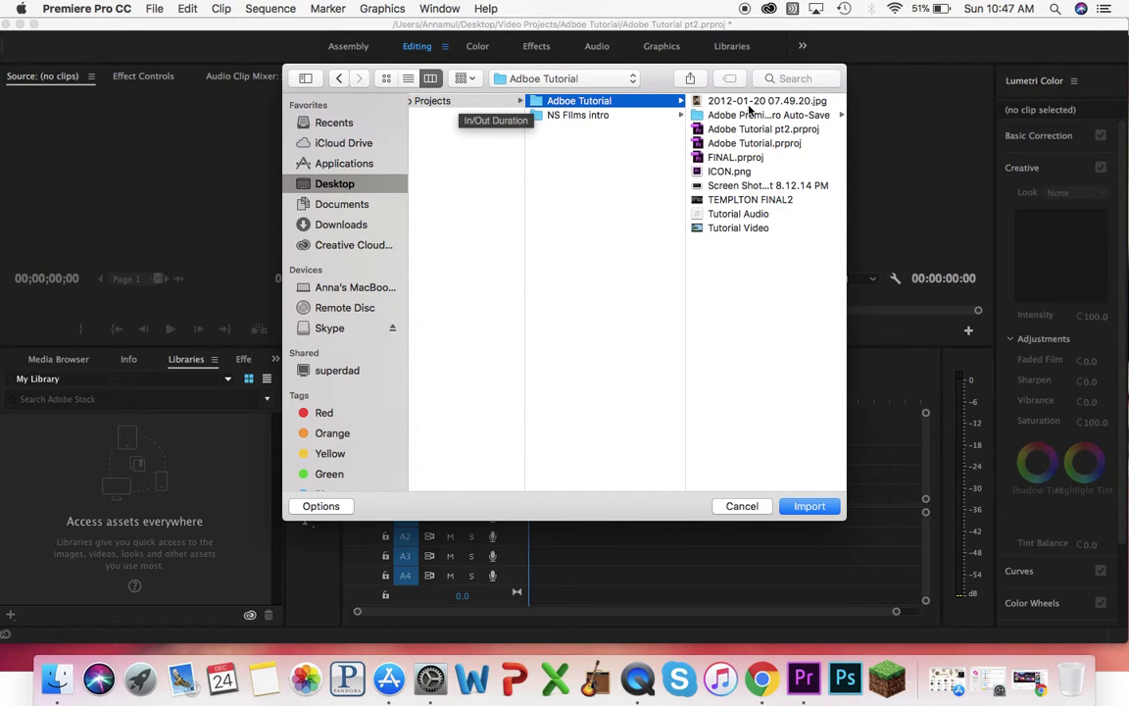
pyautogui.click(745, 103)
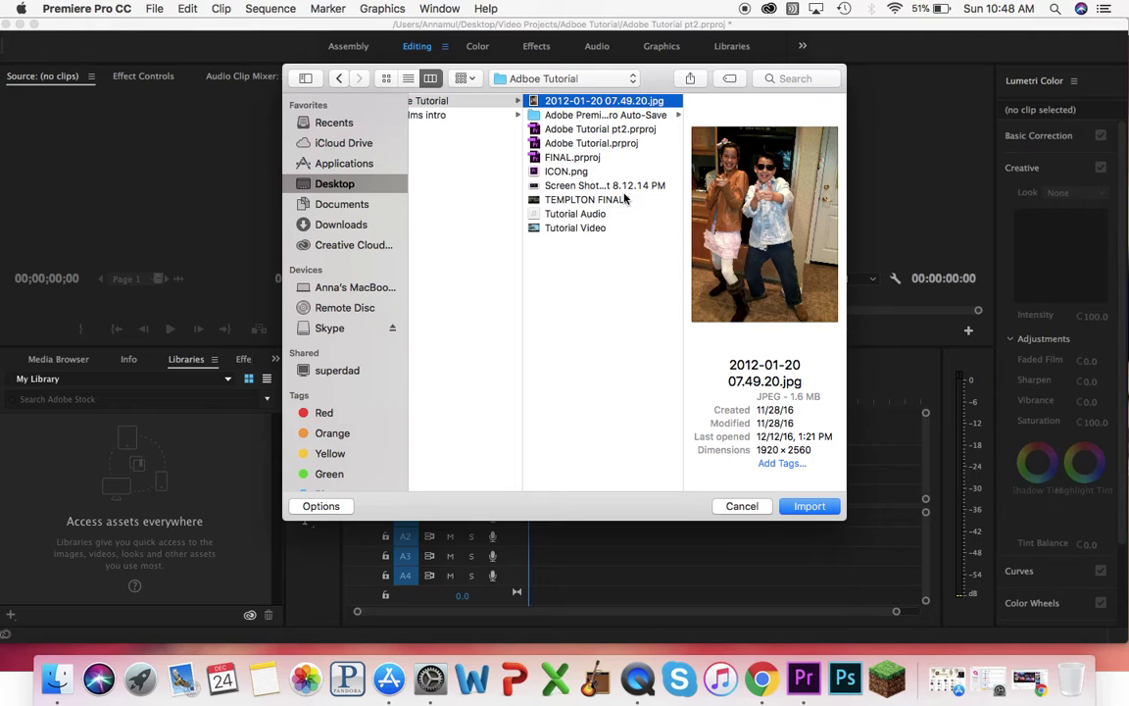
pyautogui.keyDown('super'); pyautogui.click(565, 186); pyautogui.keyUp('super')
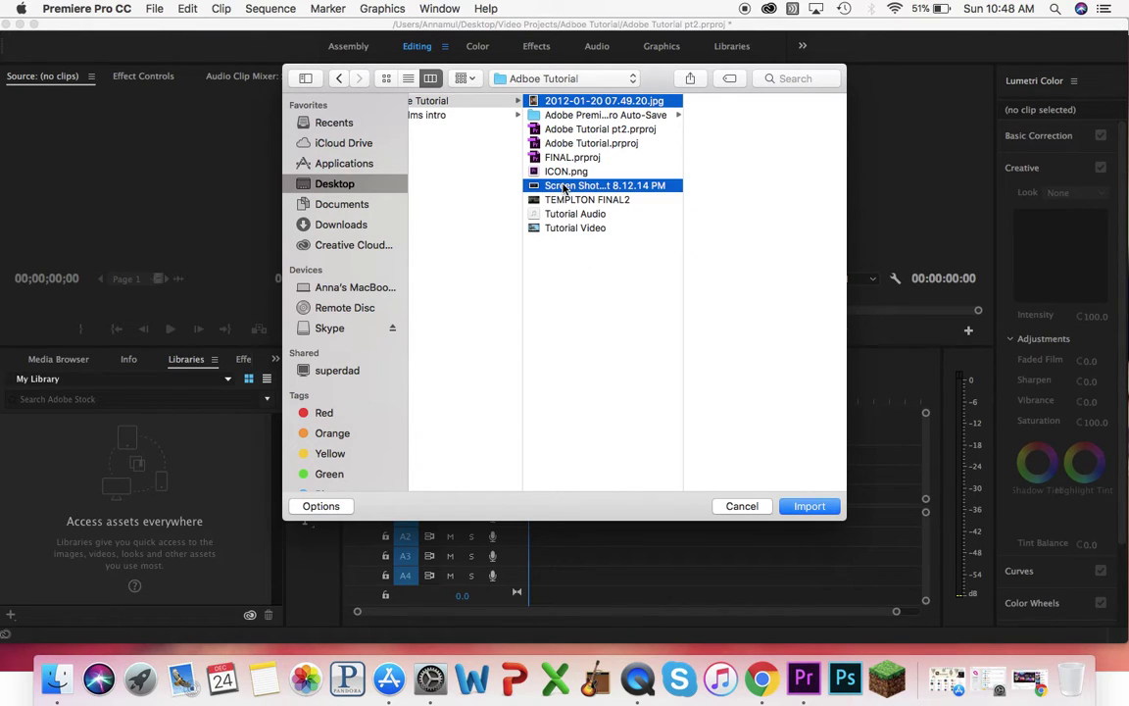
pyautogui.keyDown('super'); pyautogui.click(578, 201); pyautogui.keyUp('super')
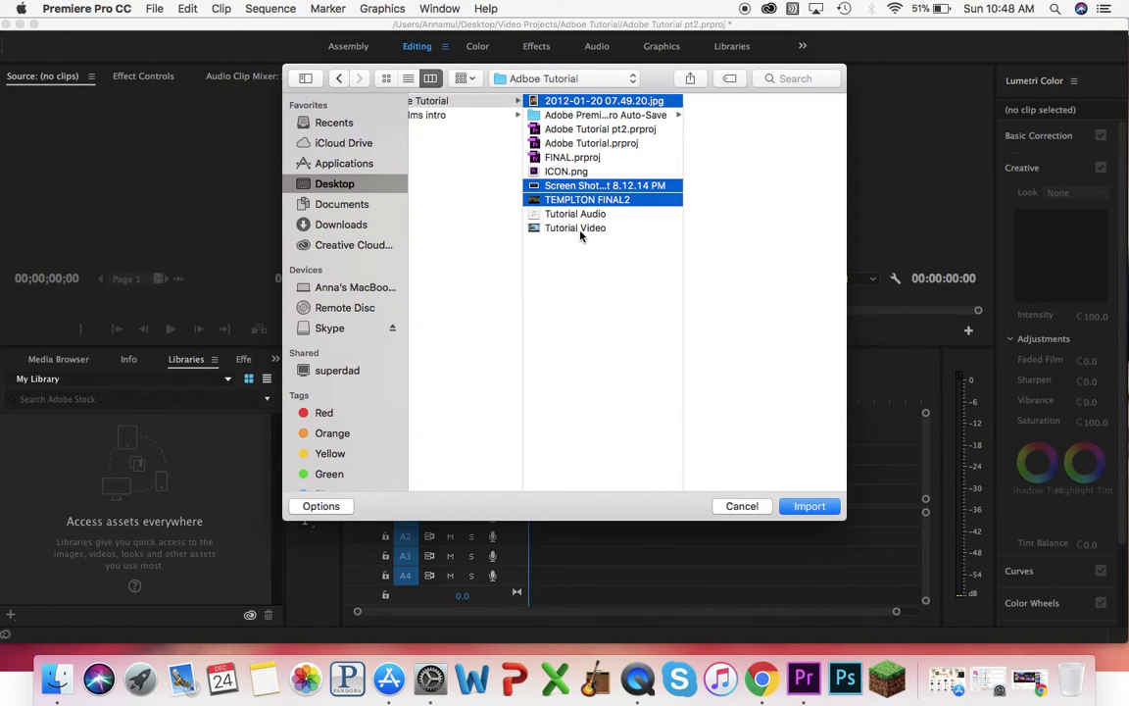
pyautogui.click(808, 506)
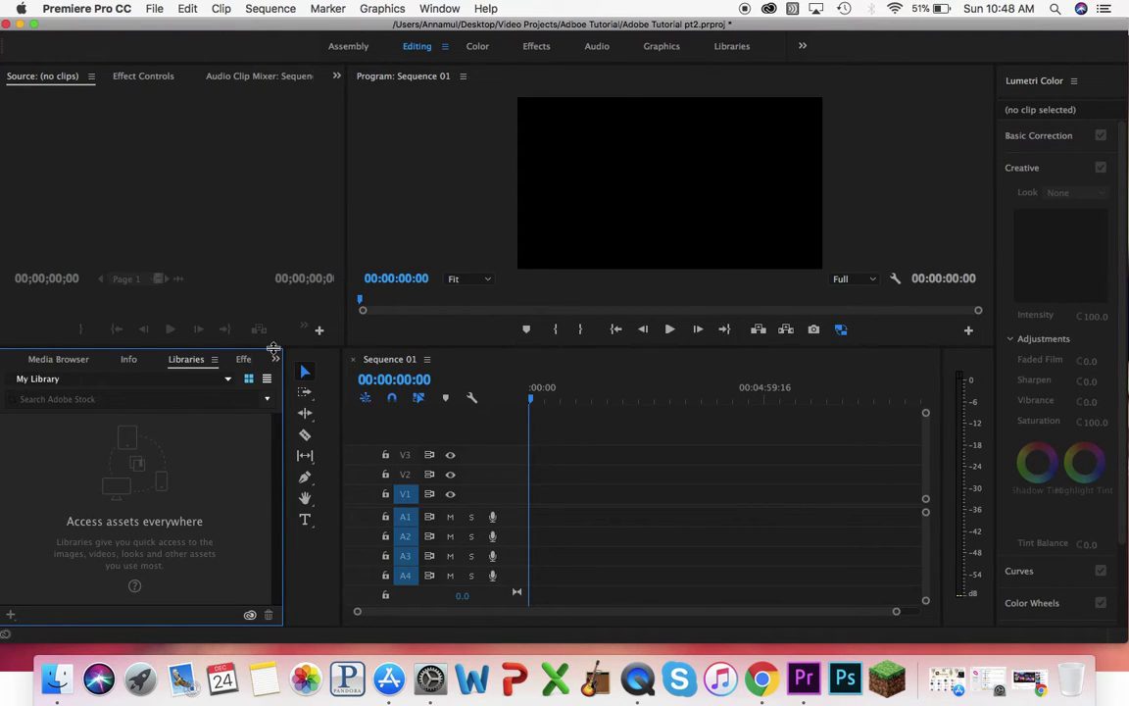
# Bring the Adobe Tutorial pt2 project's media list back into view in place of the Libraries
pyautogui.click(22, 360)
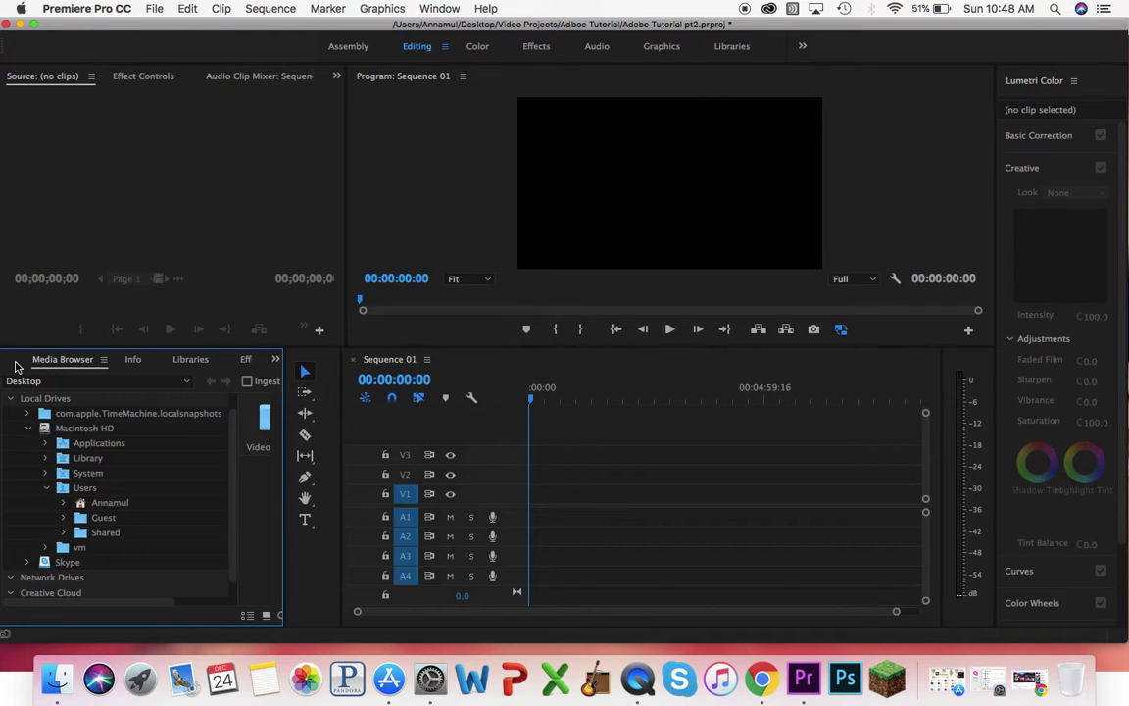
pyautogui.click(15, 363)
pyautogui.click(118, 529)
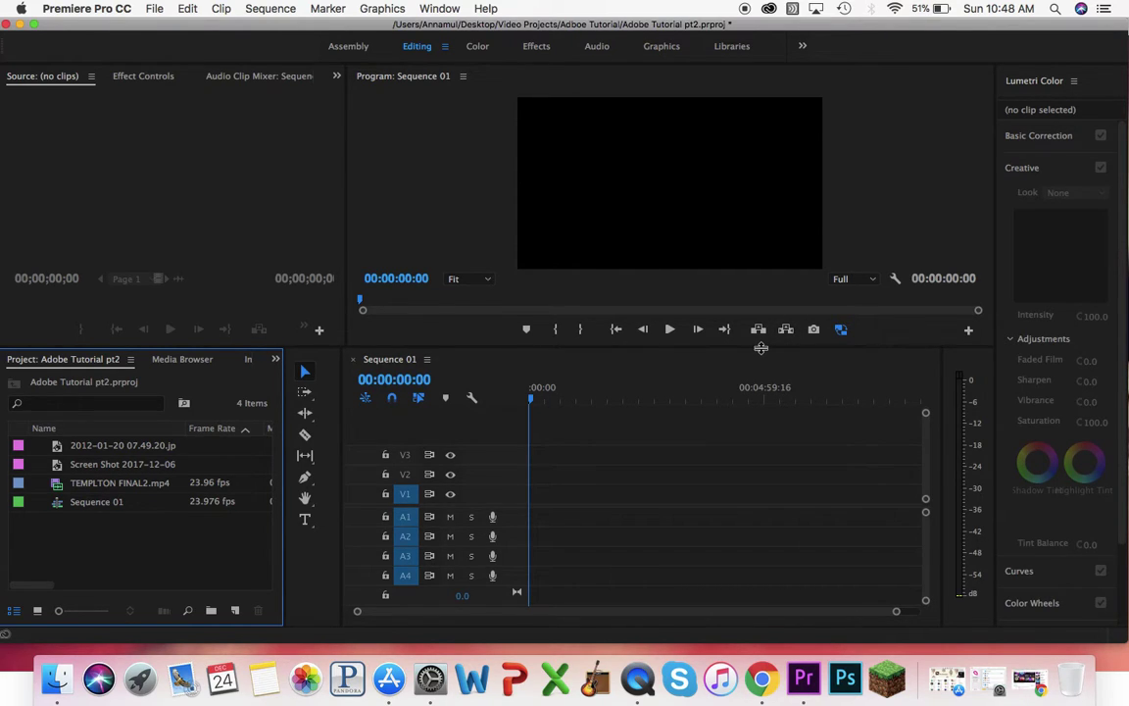
# Make the upper monitors taller, widen the Lumetri Color panel, and extend the Timeline slightly toward the Project panel
pyautogui.moveTo(760, 371); pyautogui.dragTo(756, 389)
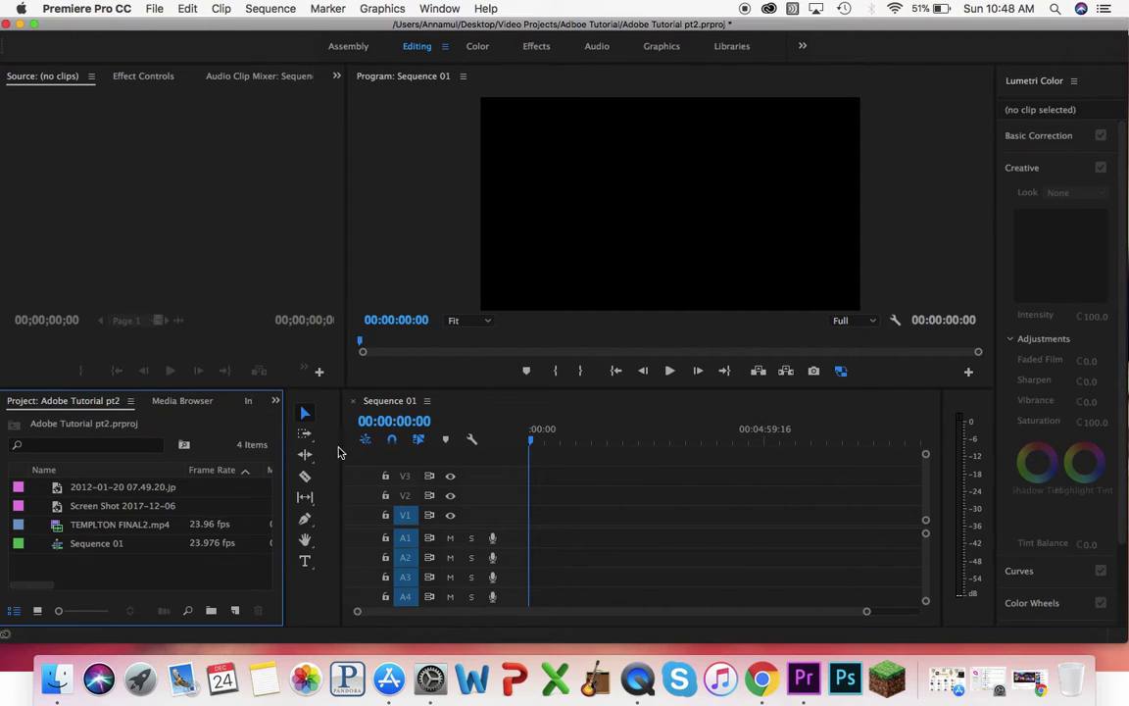
pyautogui.click(439, 10)
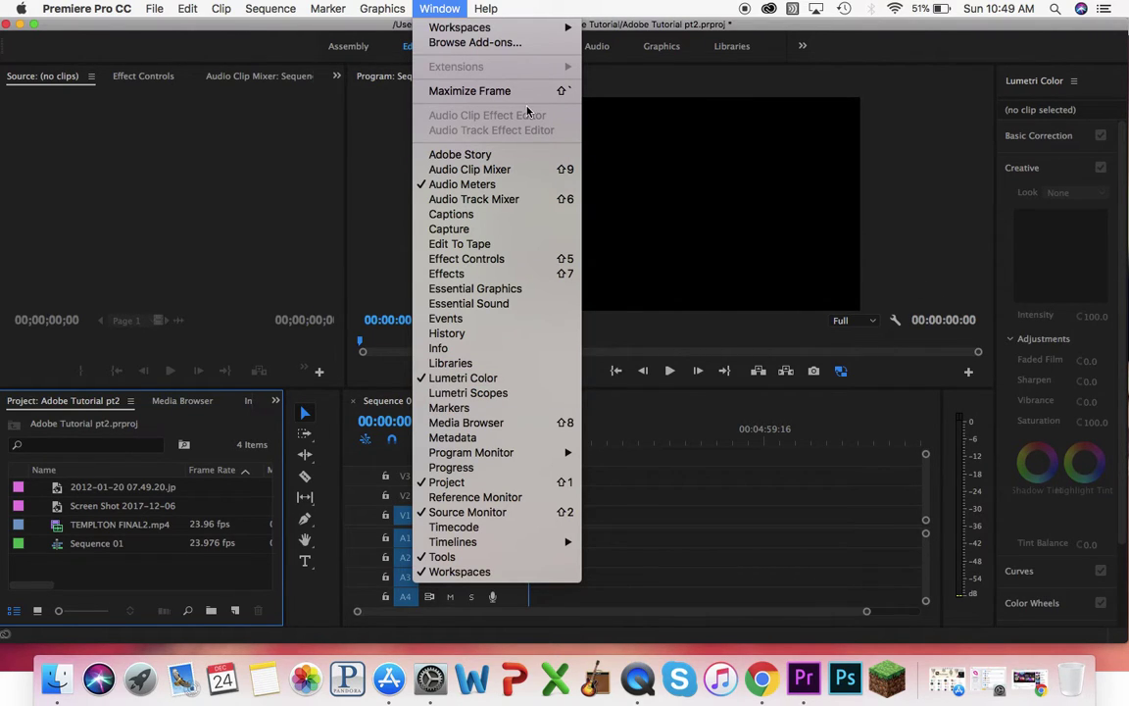
pyautogui.click(449, 8)
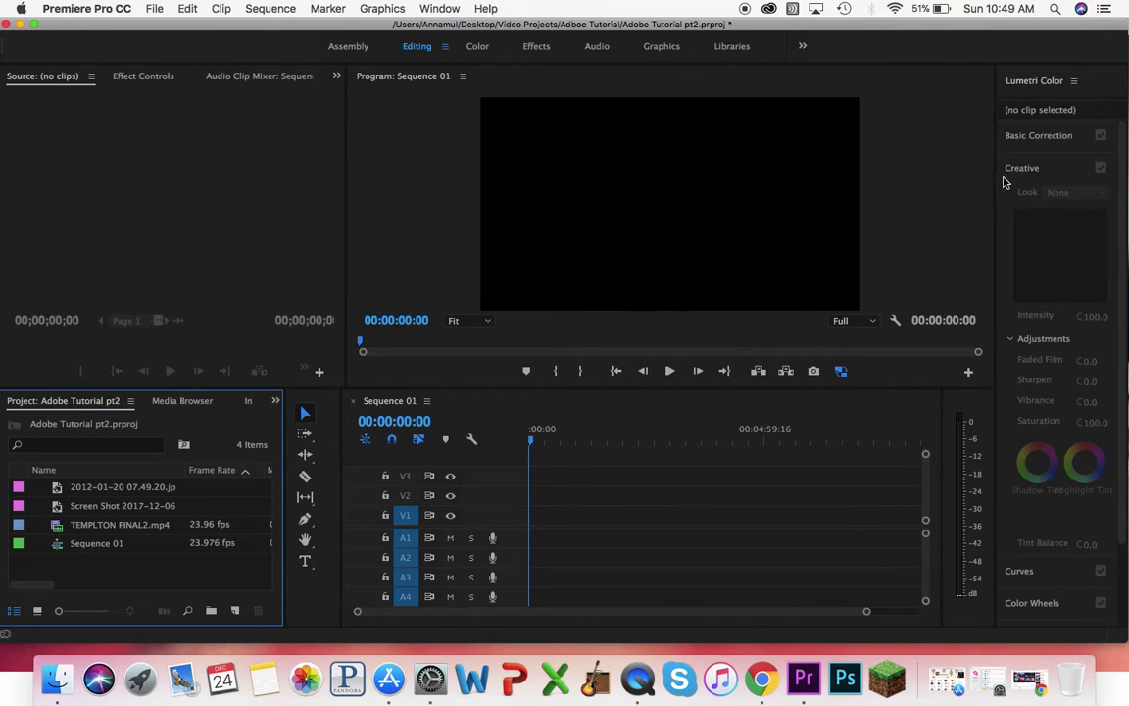
pyautogui.moveTo(995, 181); pyautogui.dragTo(858, 204)
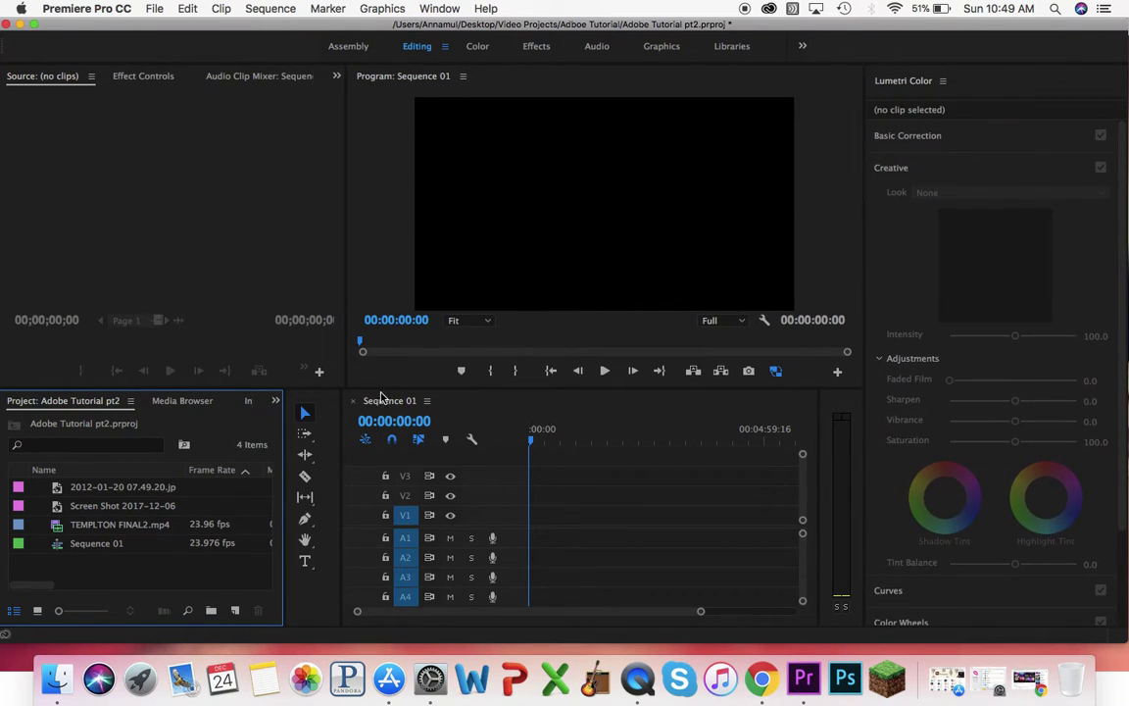
pyautogui.moveTo(334, 440); pyautogui.dragTo(313, 440)
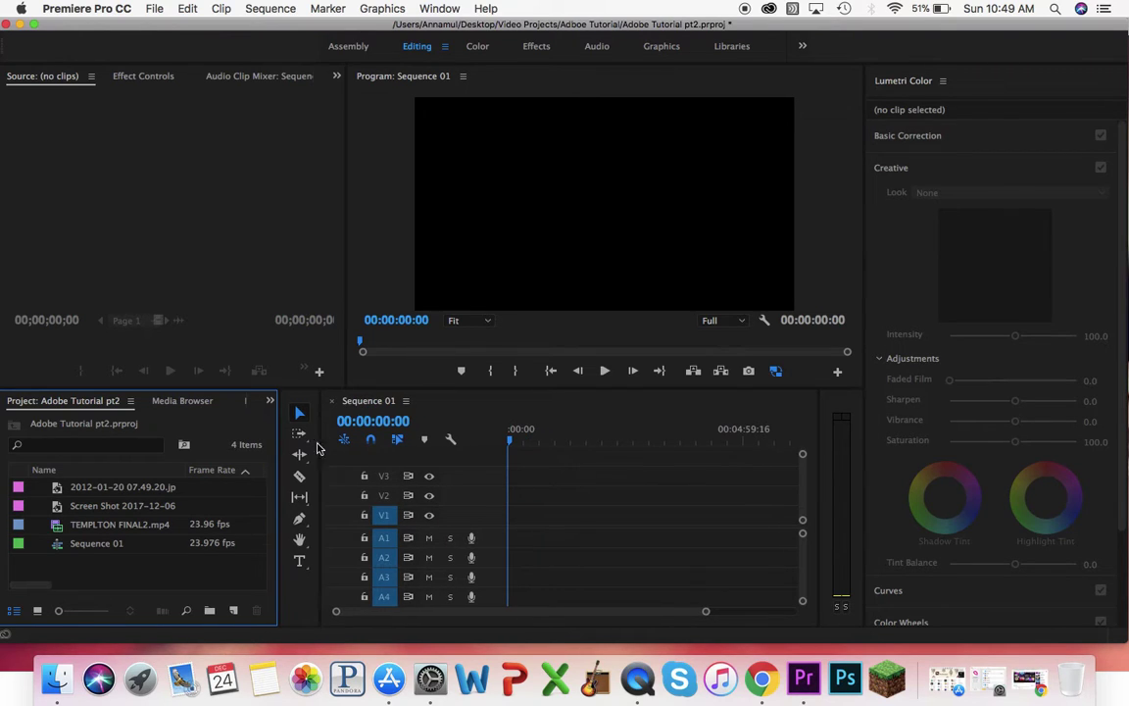
# Load 2012-01-20 07.49.20.jpg in the Source monitor and place it at the start of video track V1
pyautogui.doubleClick(21, 492)
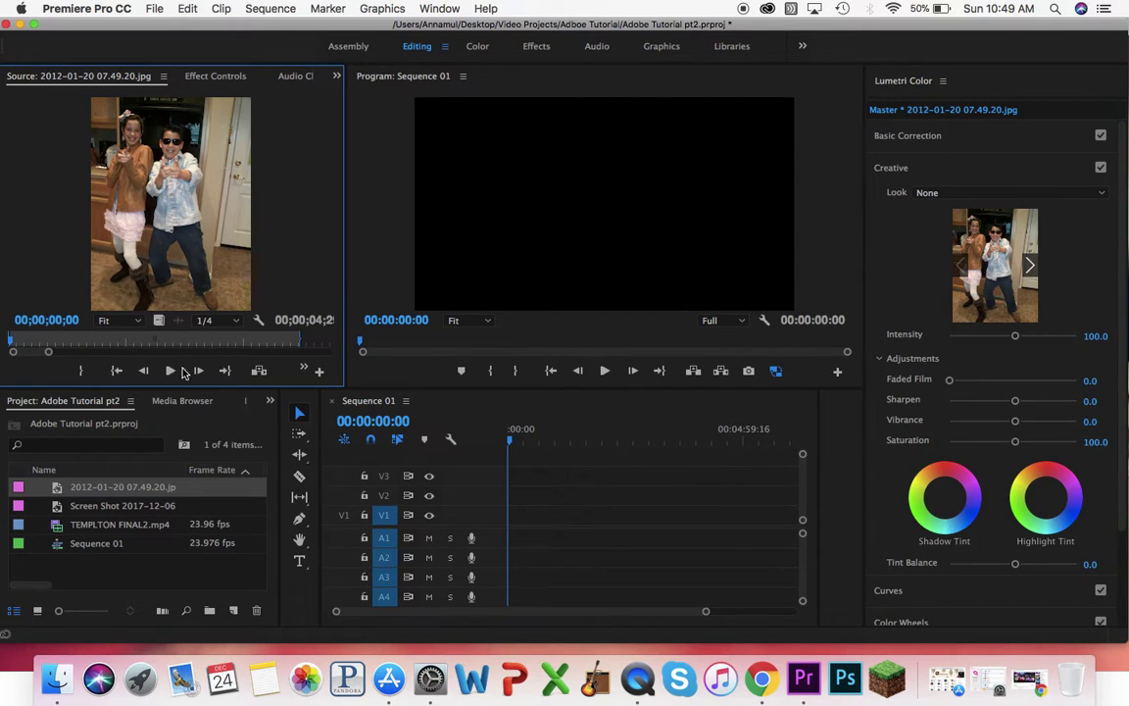
pyautogui.moveTo(160, 321); pyautogui.dragTo(505, 527)
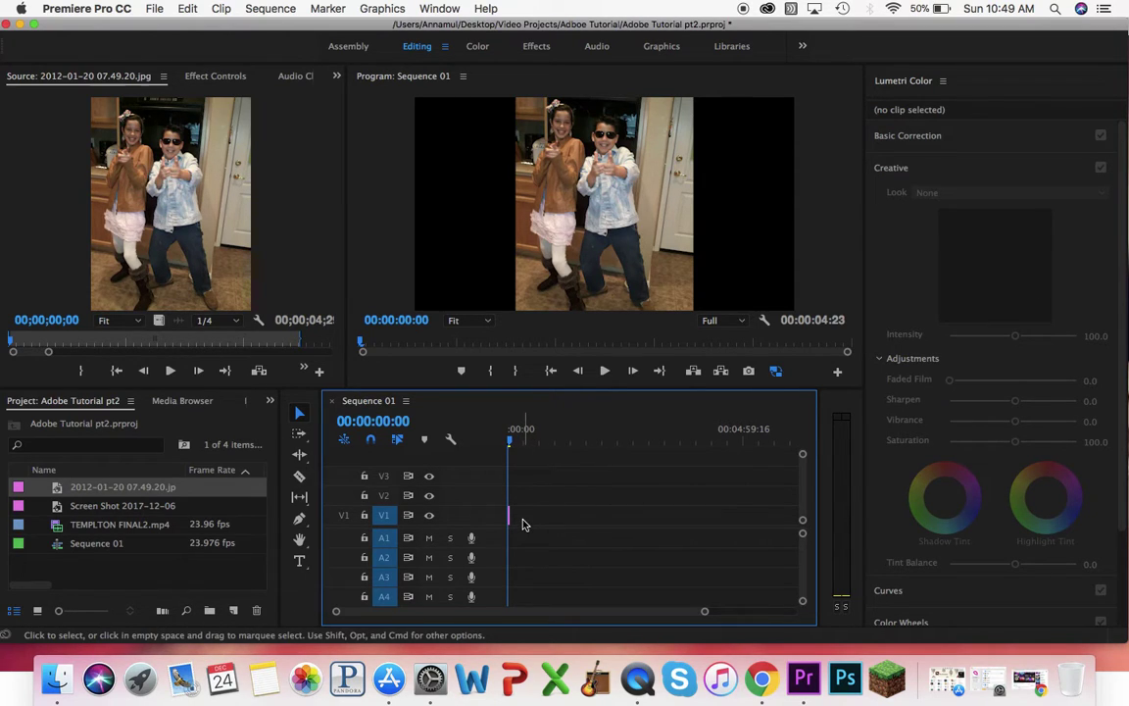
# Select the photo clip on track V1 and open it from the sequence in the Source monitor
pyautogui.press('super+equal')
pyautogui.press('super+minus')
pyautogui.press('super+minus')
pyautogui.press('=')
pyautogui.press('=')
pyautogui.press('=')
pyautogui.press('=')
pyautogui.press('=')
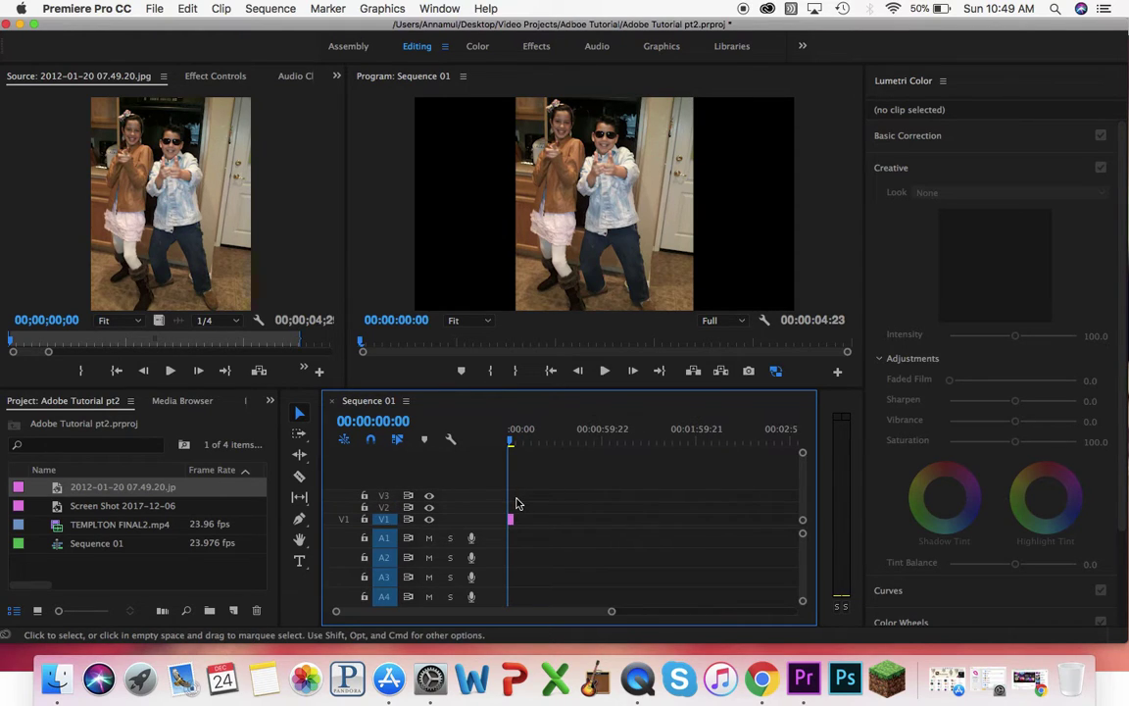
pyautogui.press('=')
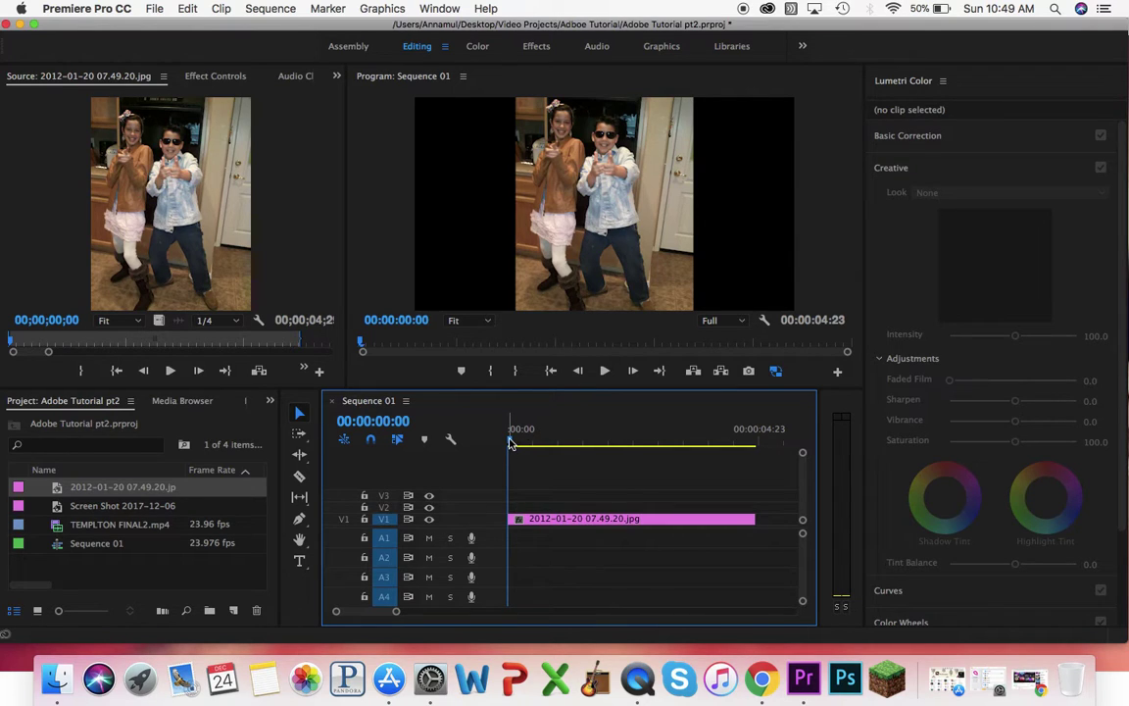
pyautogui.moveTo(509, 442); pyautogui.dragTo(494, 479)
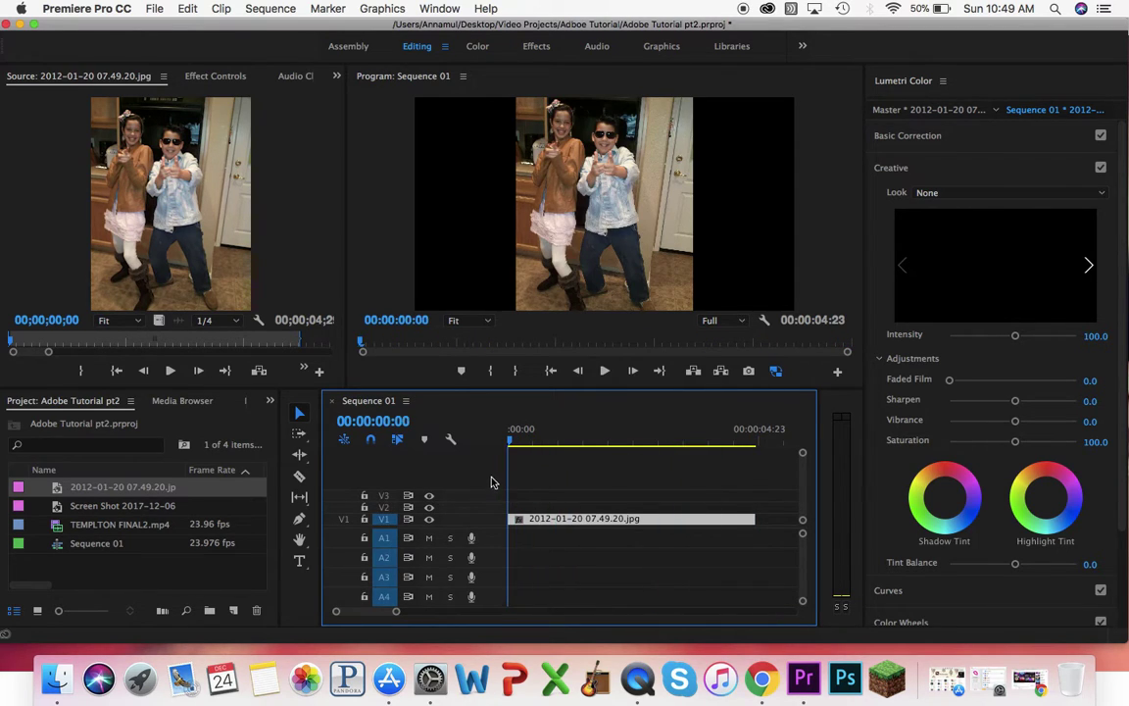
pyautogui.doubleClick(715, 527)
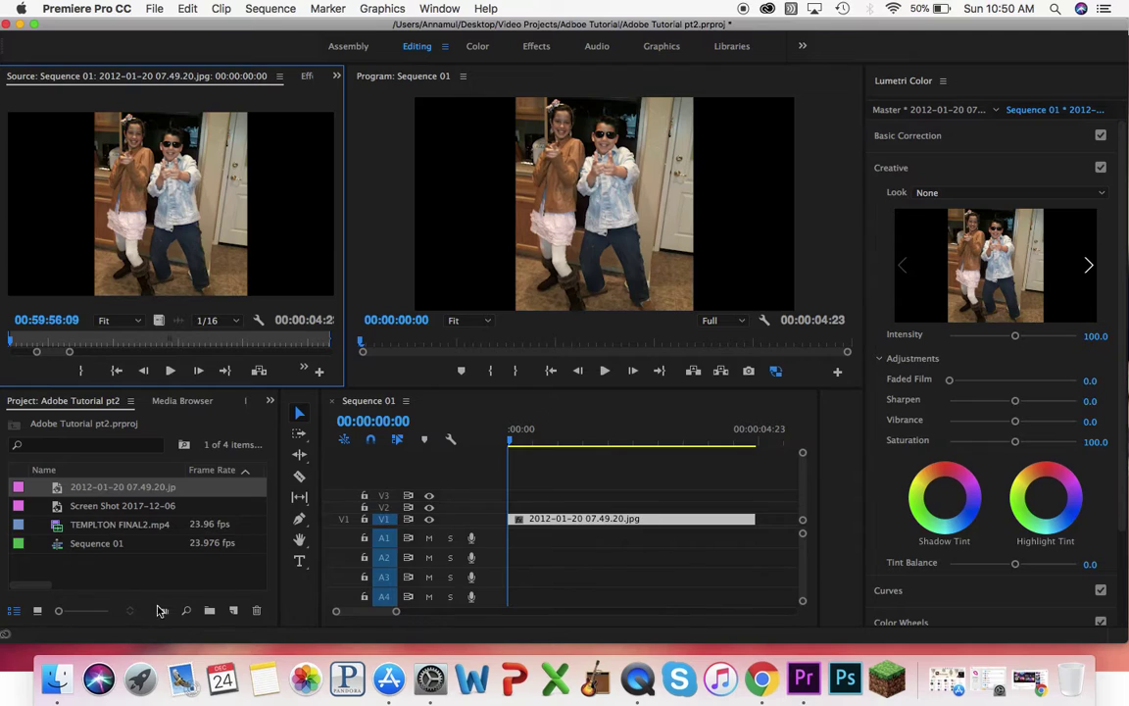
# Create a 4096 × 2304 adjustment layer at 23.976 fps and place it at the start of video track V3 above the photo
pyautogui.click(233, 614)
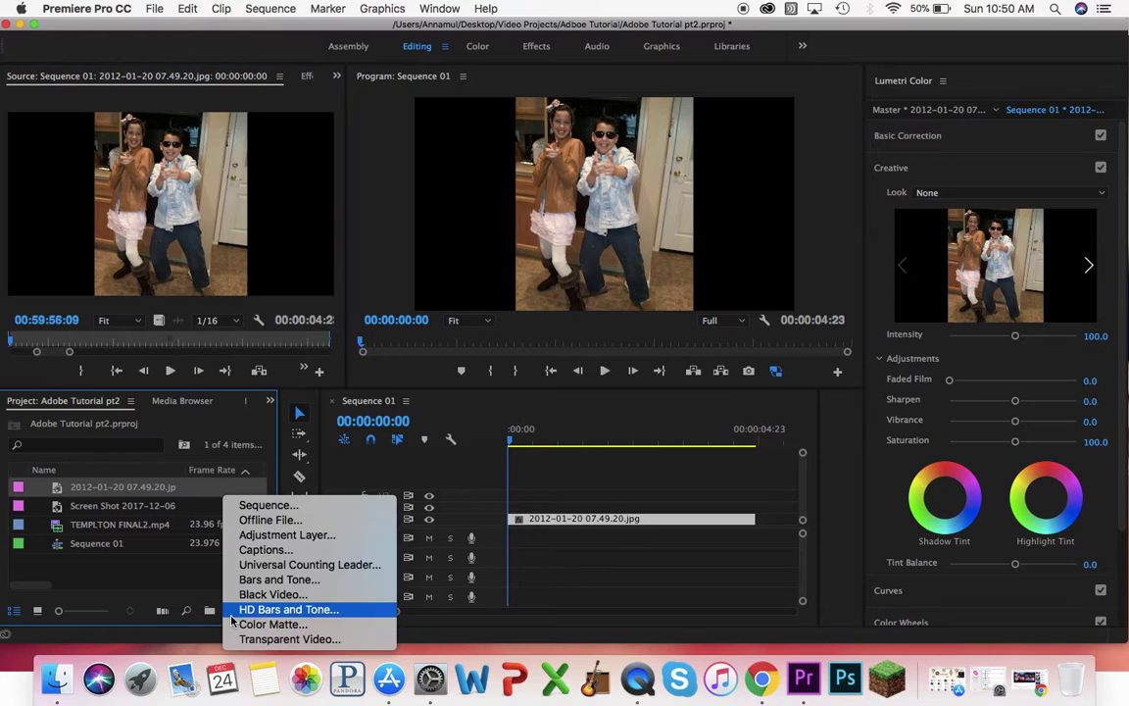
pyautogui.click(287, 536)
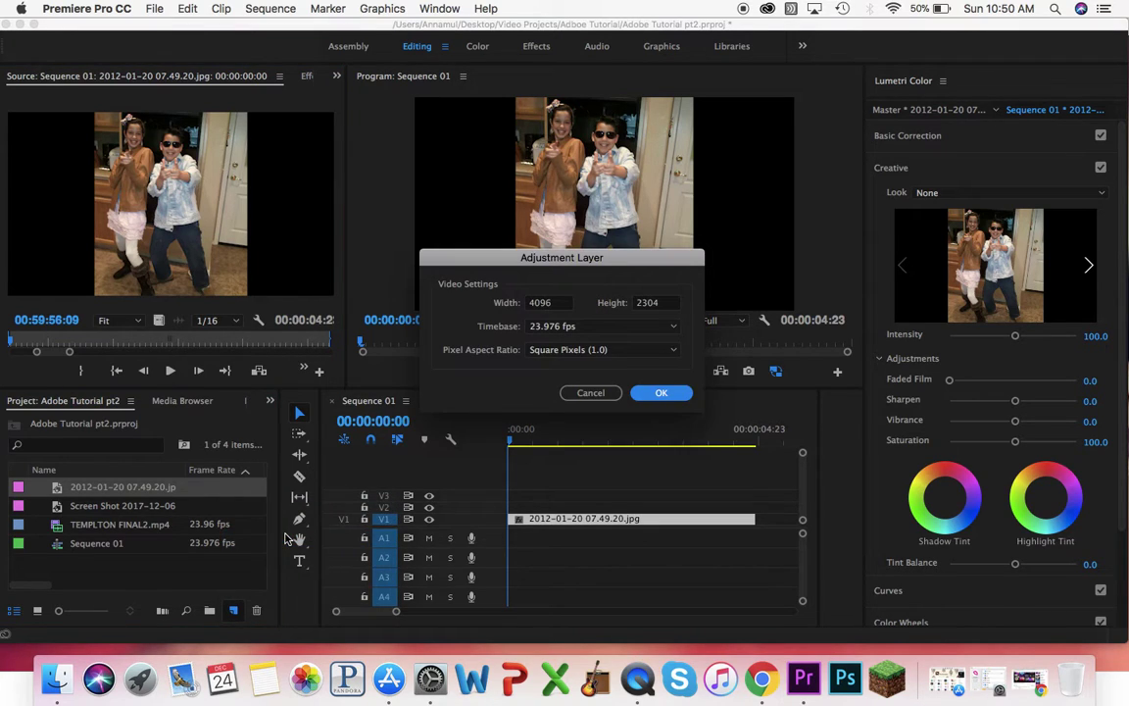
pyautogui.click(658, 392)
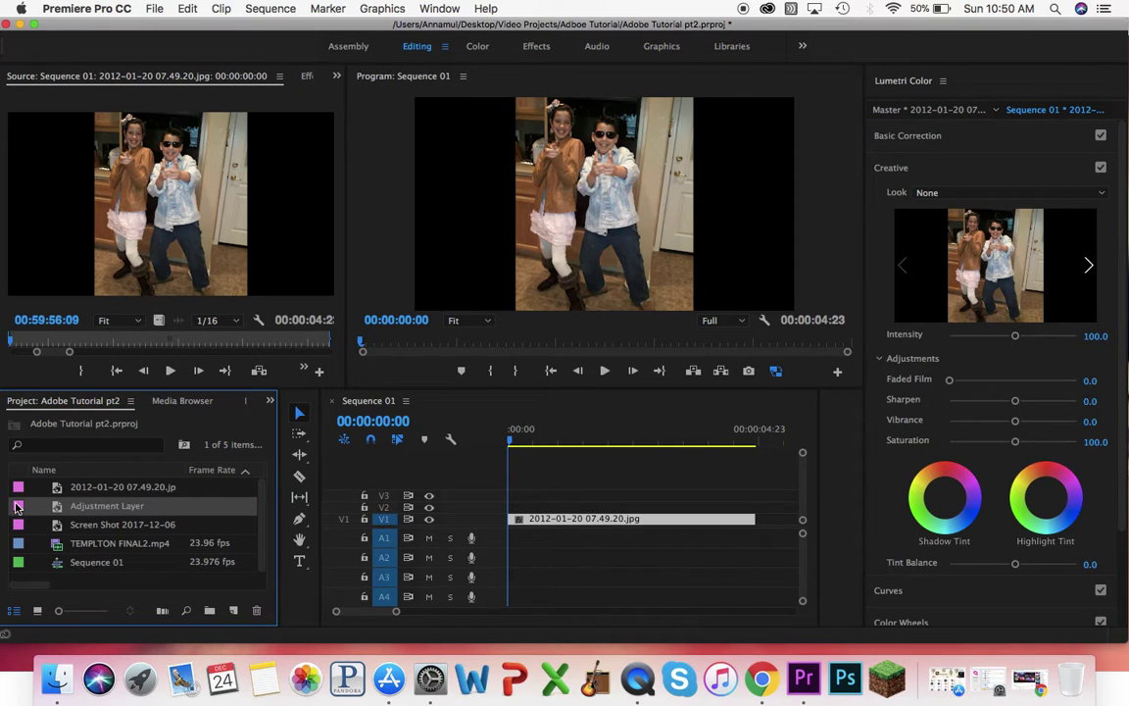
pyautogui.moveTo(15, 507); pyautogui.dragTo(507, 500)
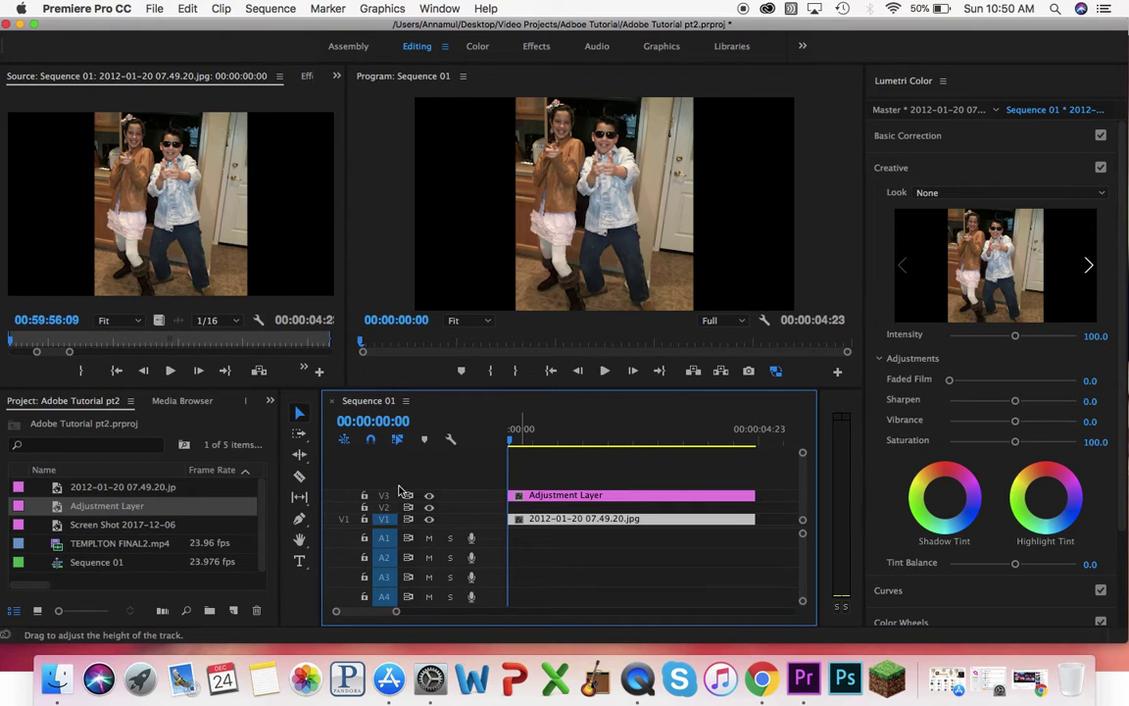
# Increase the video track heights and make the upper monitors taller, with the adjustment layer clip on V3 selected
pyautogui.press('super+equal')
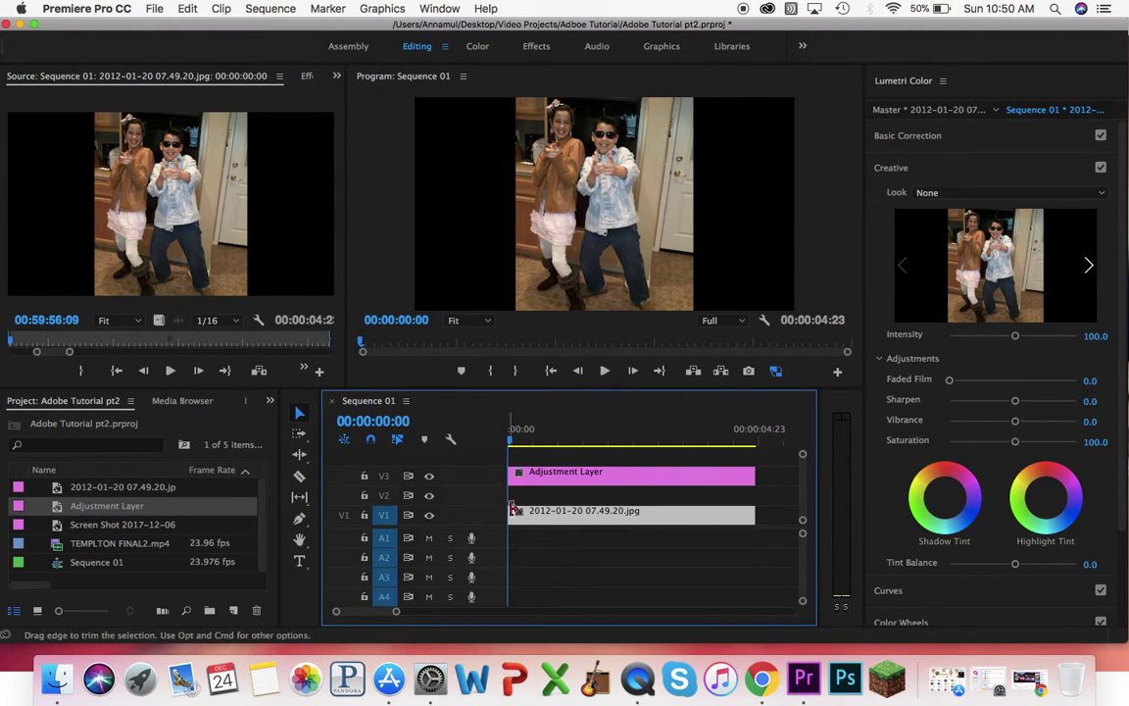
pyautogui.click(618, 475)
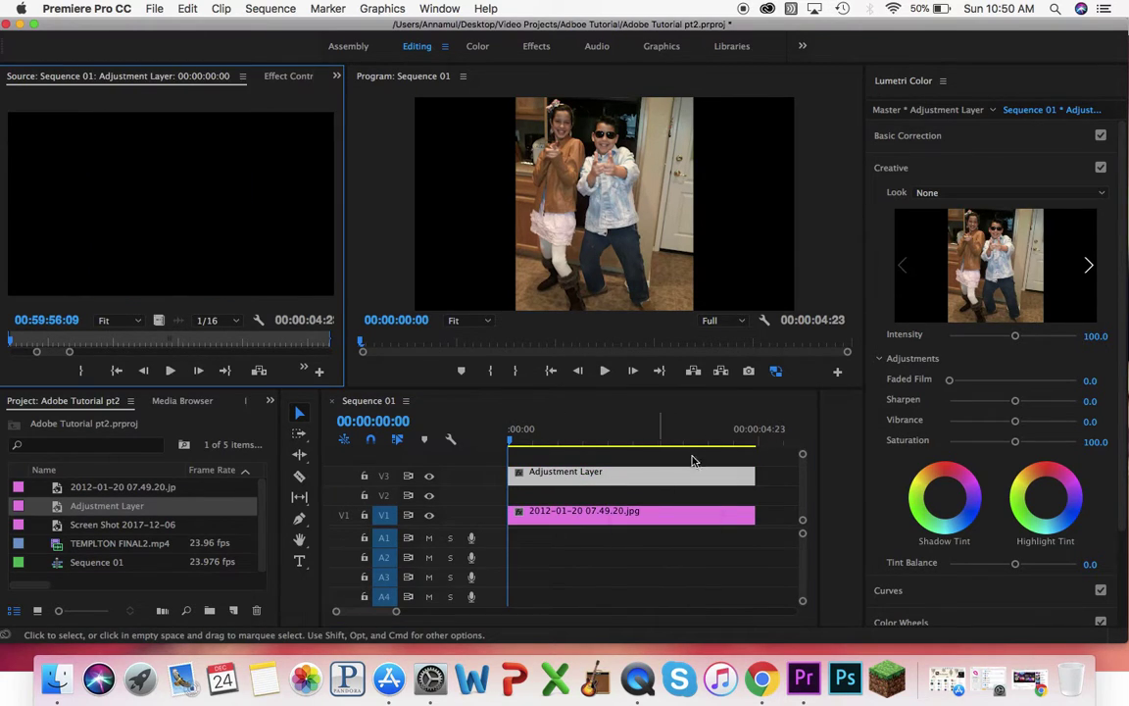
pyautogui.moveTo(651, 390); pyautogui.dragTo(652, 451)
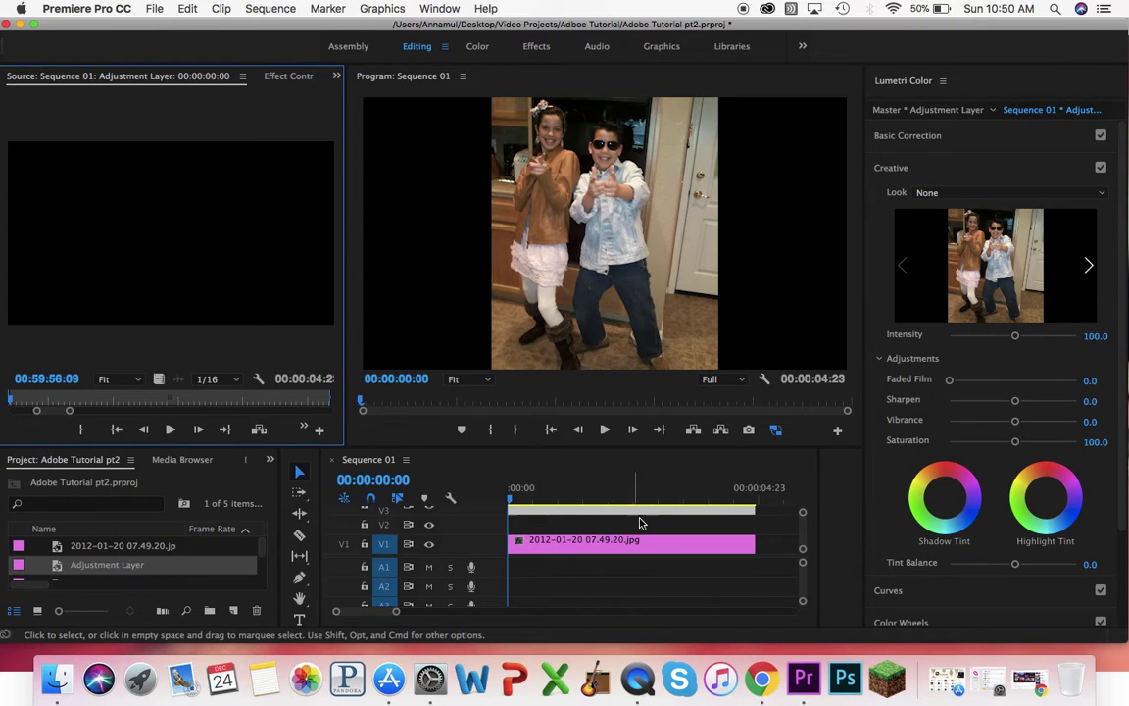
pyautogui.scroll(1, 639, 523)
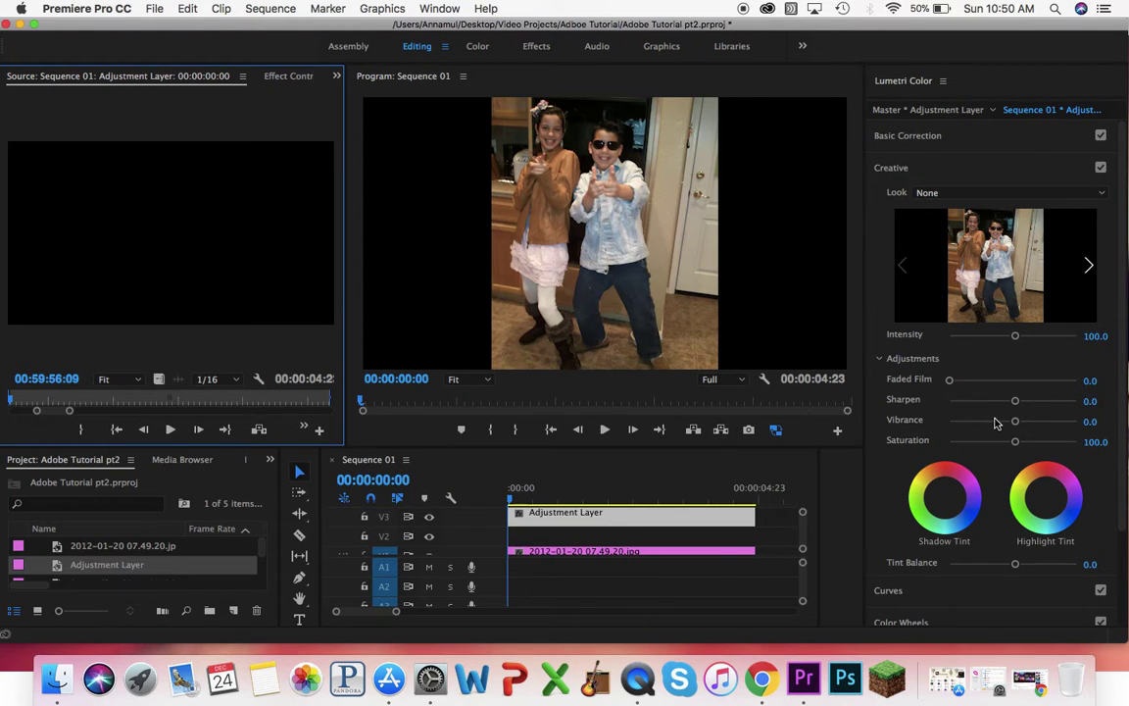
# Shift the adjustment layer's Creative shadow tint slightly toward blue-green and compare the image with V3 hidden and shown
pyautogui.scroll(-5, 996, 423)
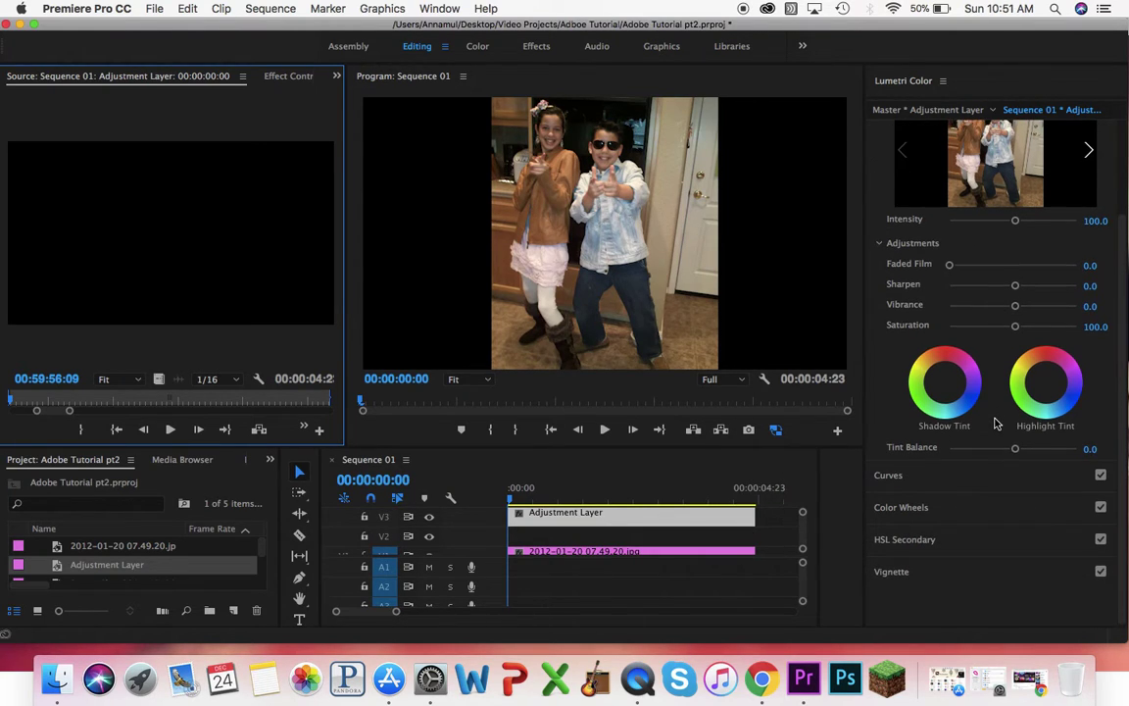
pyautogui.scroll(5, 996, 422)
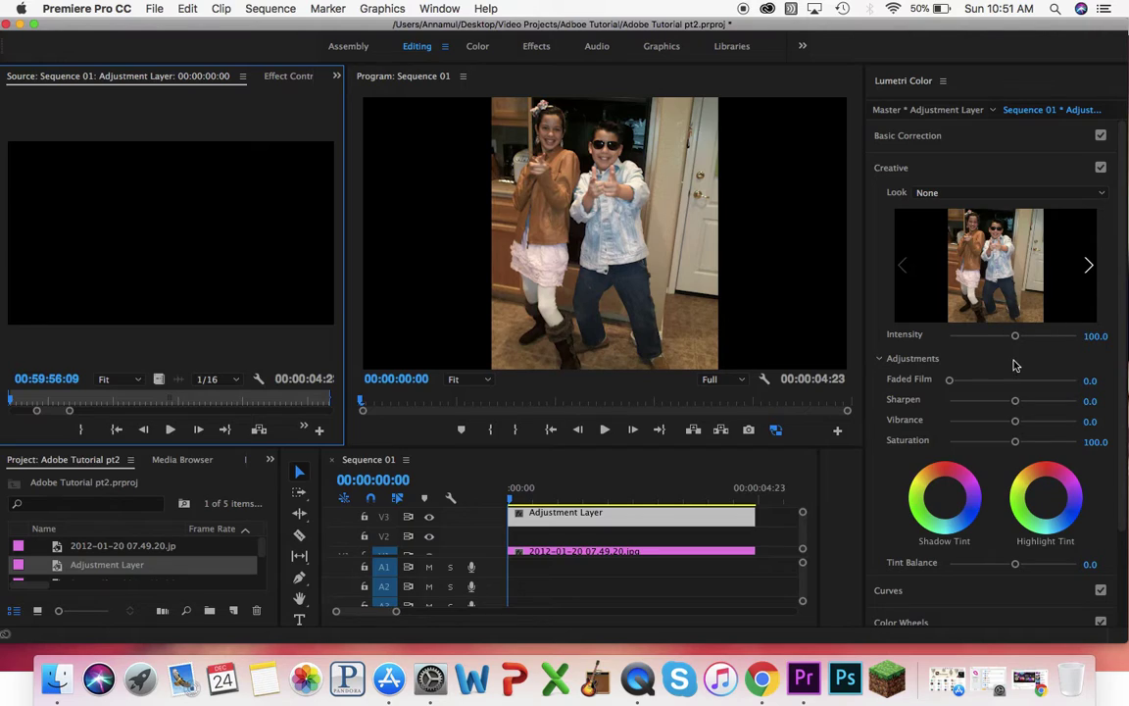
pyautogui.click(943, 490)
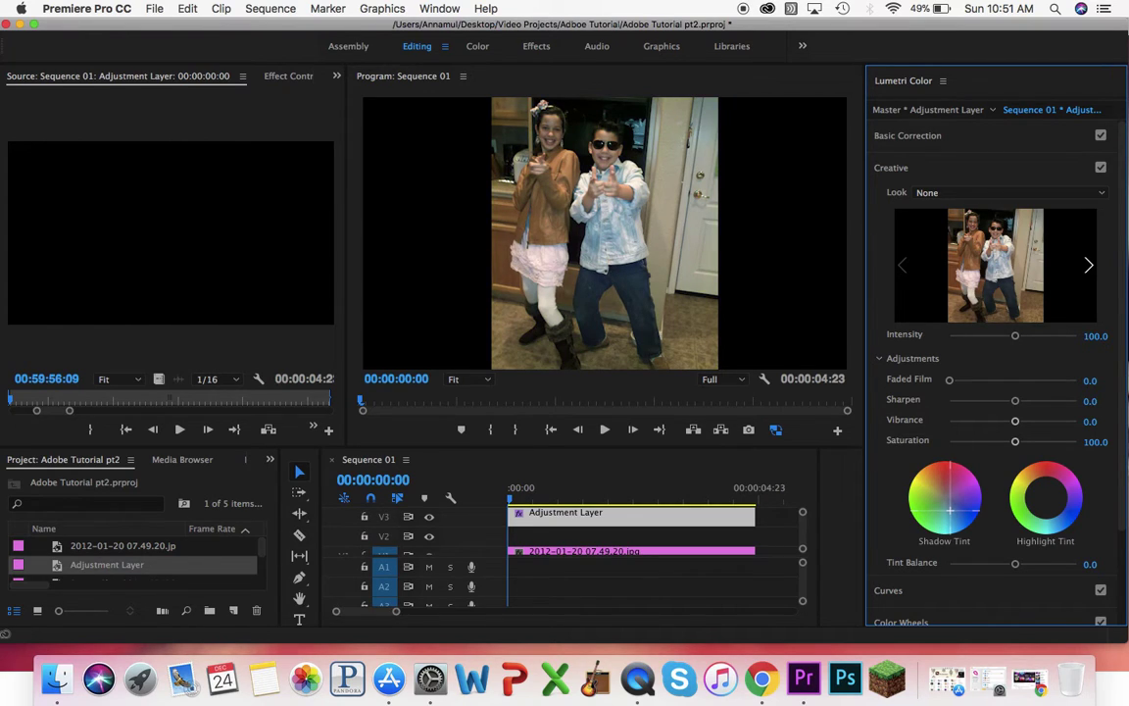
pyautogui.click(428, 520)
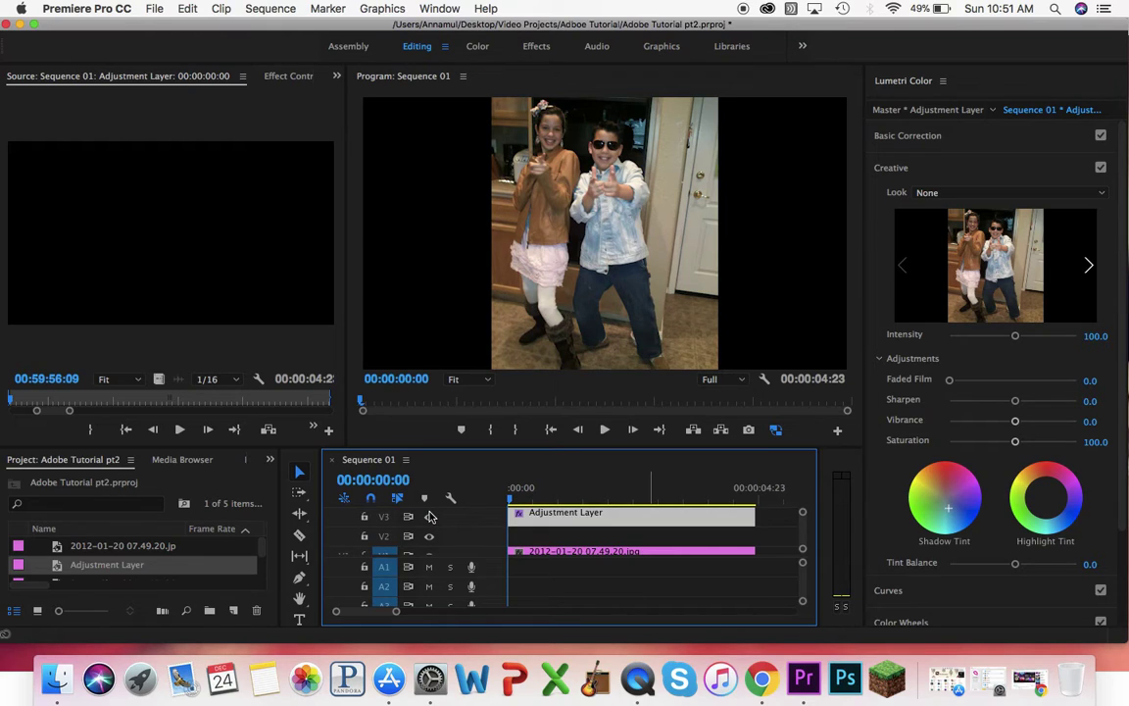
pyautogui.click(428, 516)
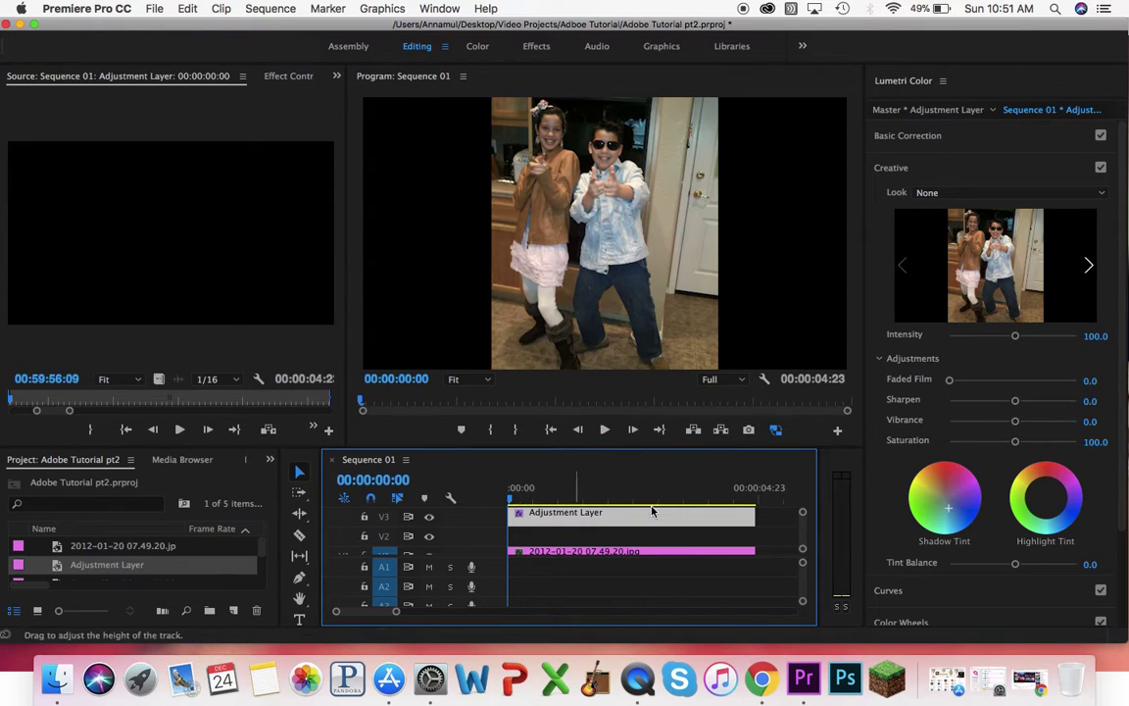
# Preview the adjustment layer's Creative saturation at 200, then settle it at 104.3
pyautogui.moveTo(1015, 443); pyautogui.dragTo(1097, 432)
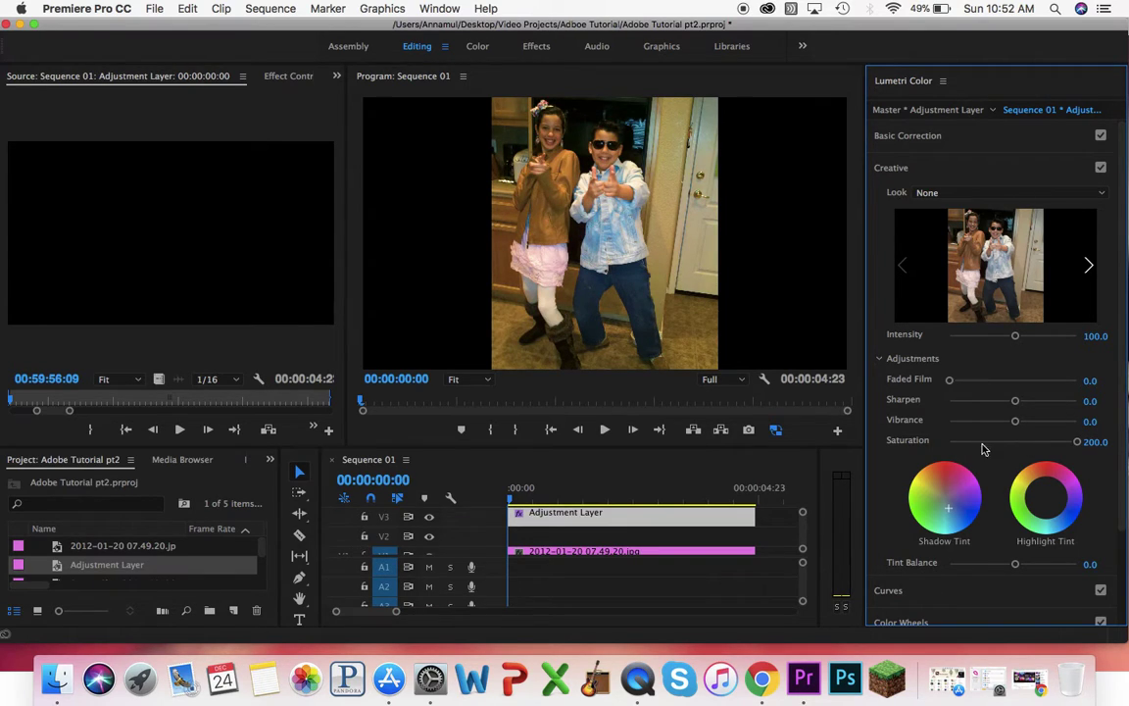
pyautogui.click(429, 518)
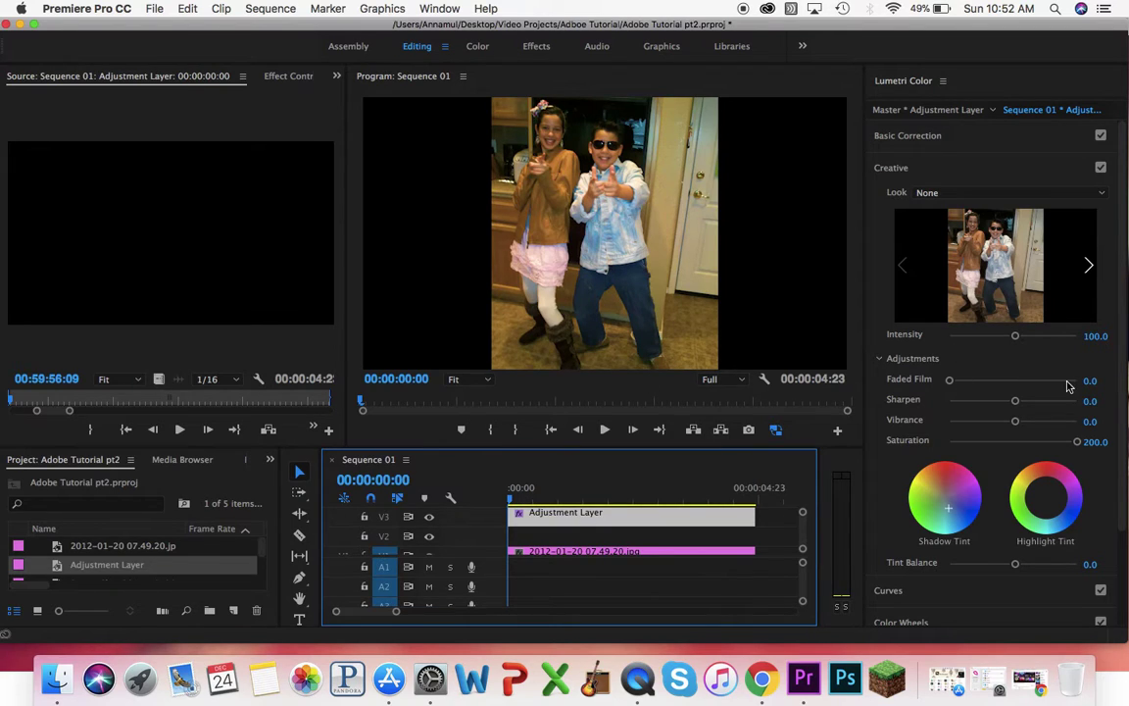
pyautogui.moveTo(1077, 441); pyautogui.dragTo(1017, 442)
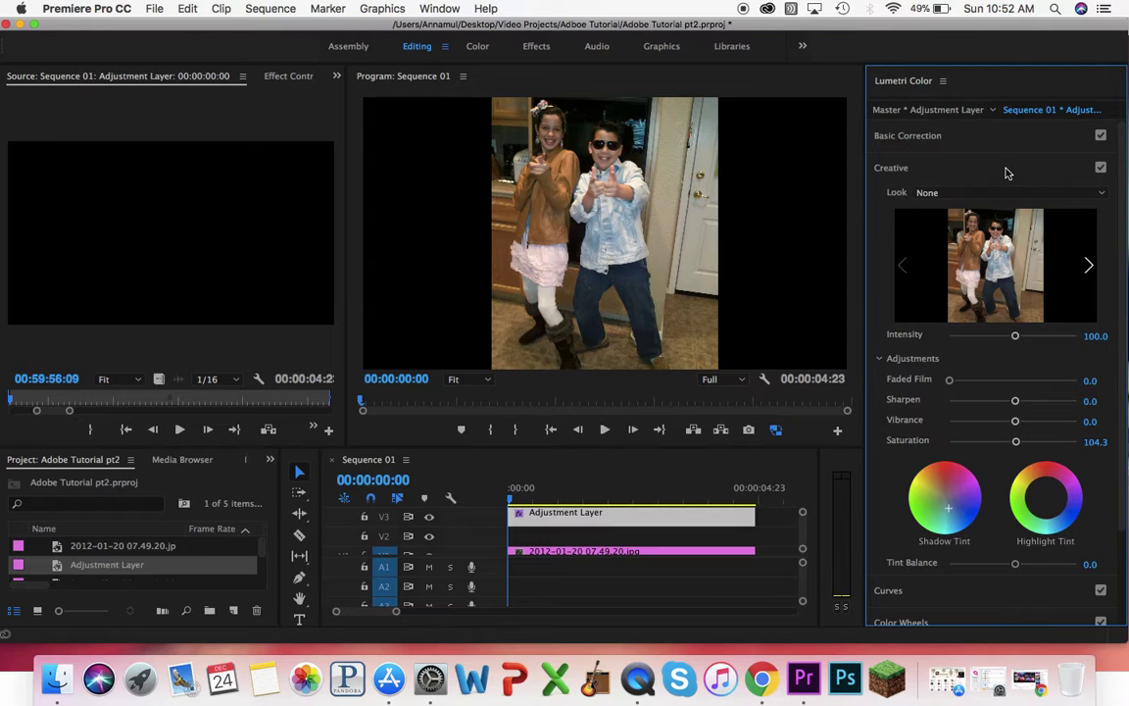
# In the adjustment layer's Basic Correction, set Exposure to -0.2, Contrast to 62.0 and Blacks to 22.7
pyautogui.click(929, 137)
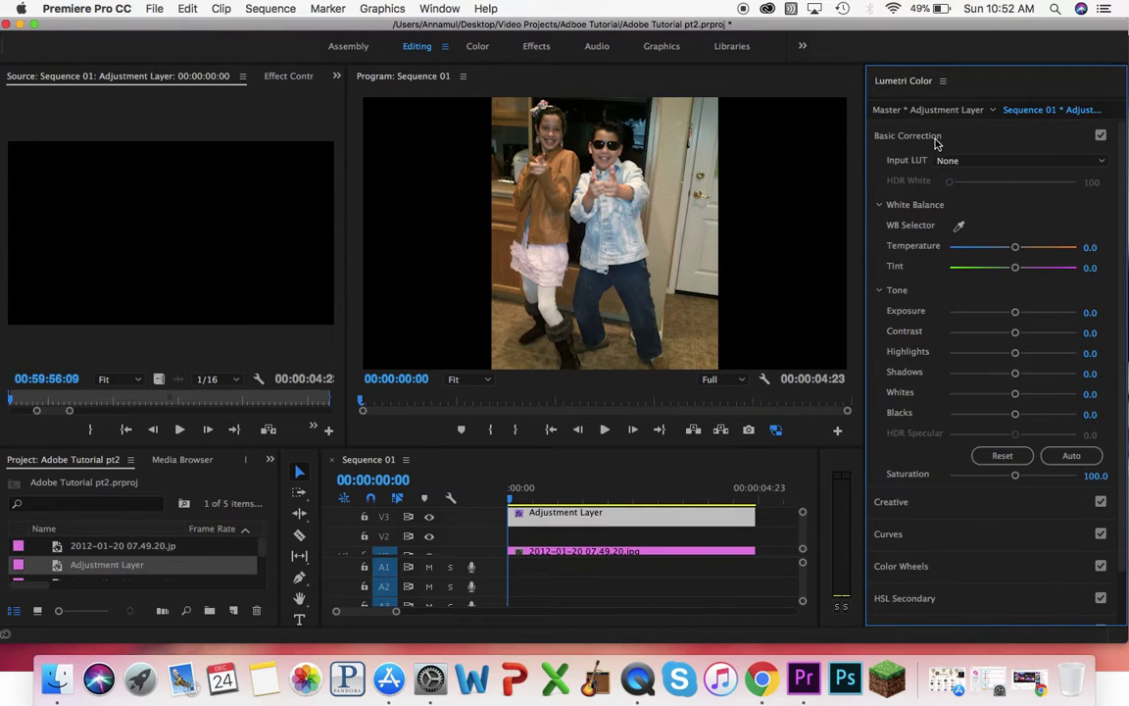
pyautogui.moveTo(1016, 312); pyautogui.dragTo(1052, 331)
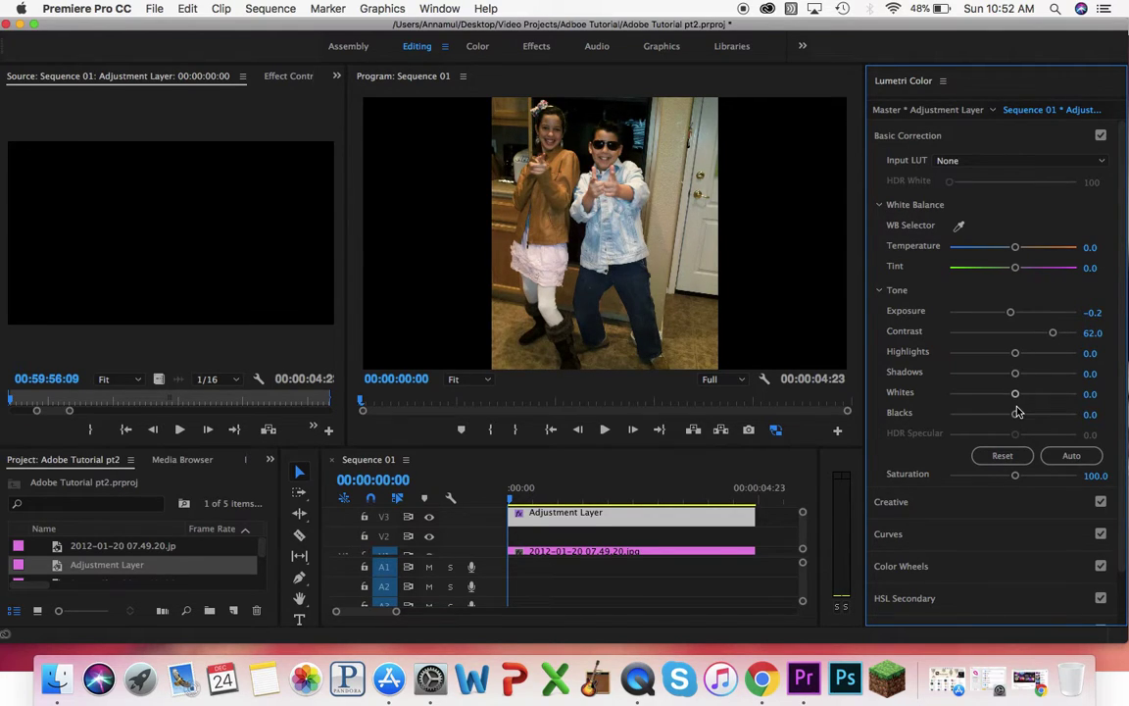
pyautogui.moveTo(1016, 415); pyautogui.dragTo(1044, 418)
pyautogui.moveTo(1039, 421); pyautogui.dragTo(1027, 417)
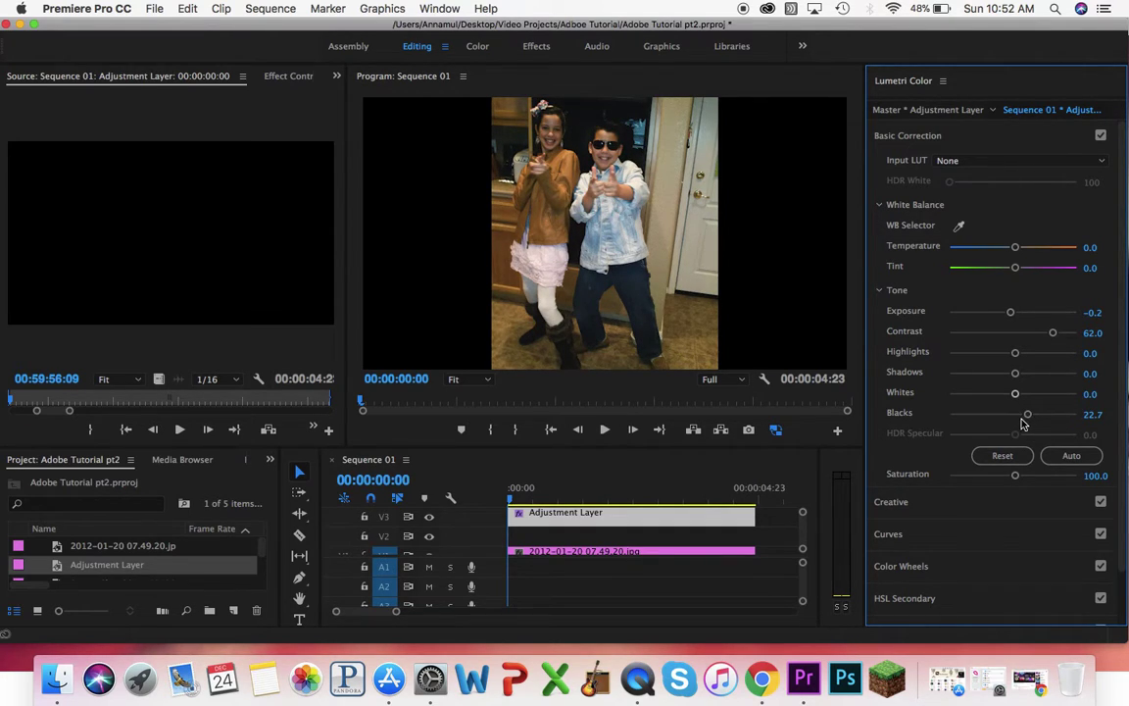
# Add a point near the middle of the white RGB curve and pull it below the diagonal to darken the image
pyautogui.scroll(-1, 1019, 573)
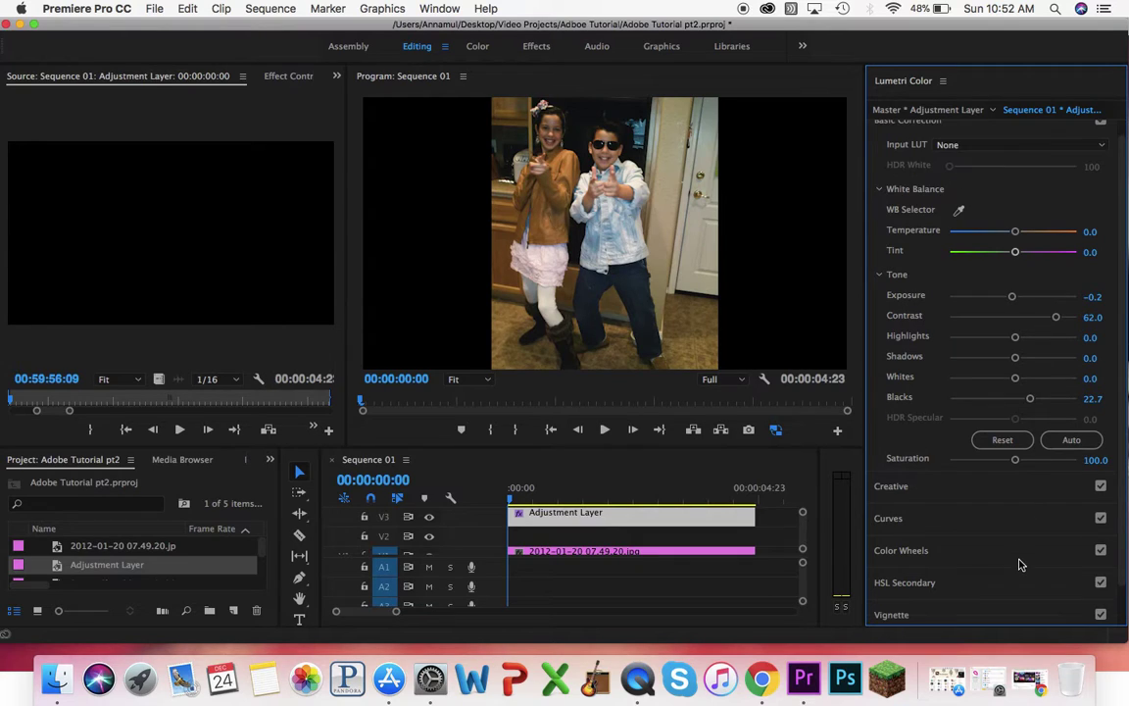
pyautogui.click(921, 488)
pyautogui.scroll(-3, 992, 475)
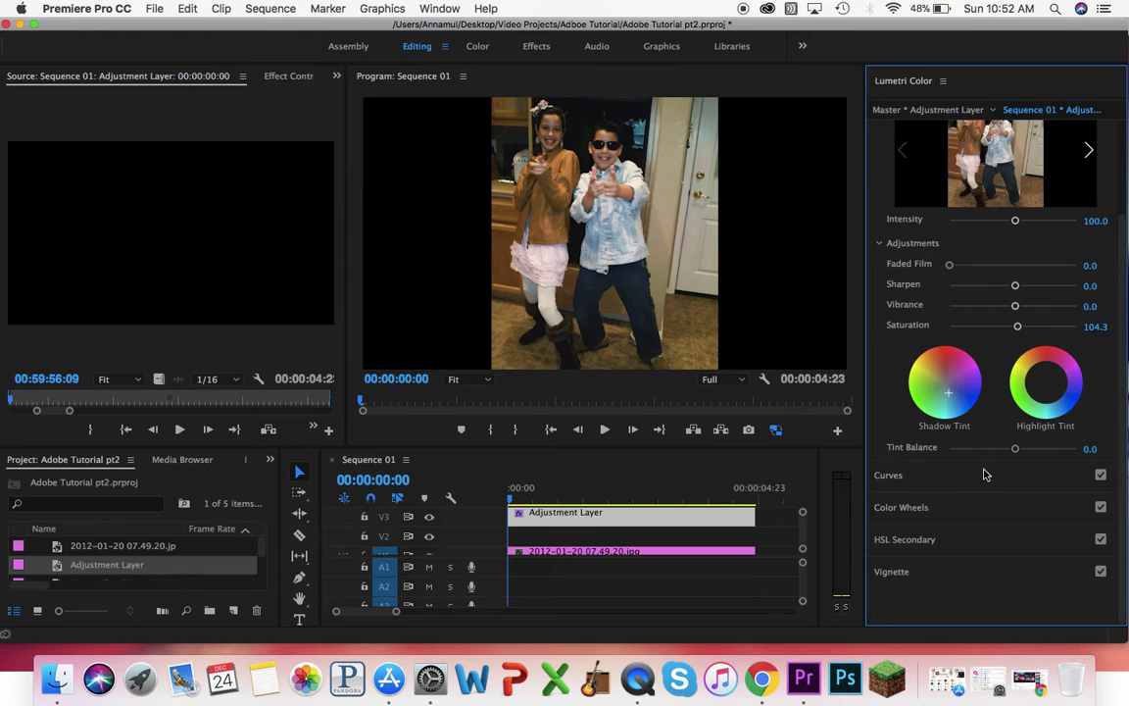
pyautogui.click(892, 474)
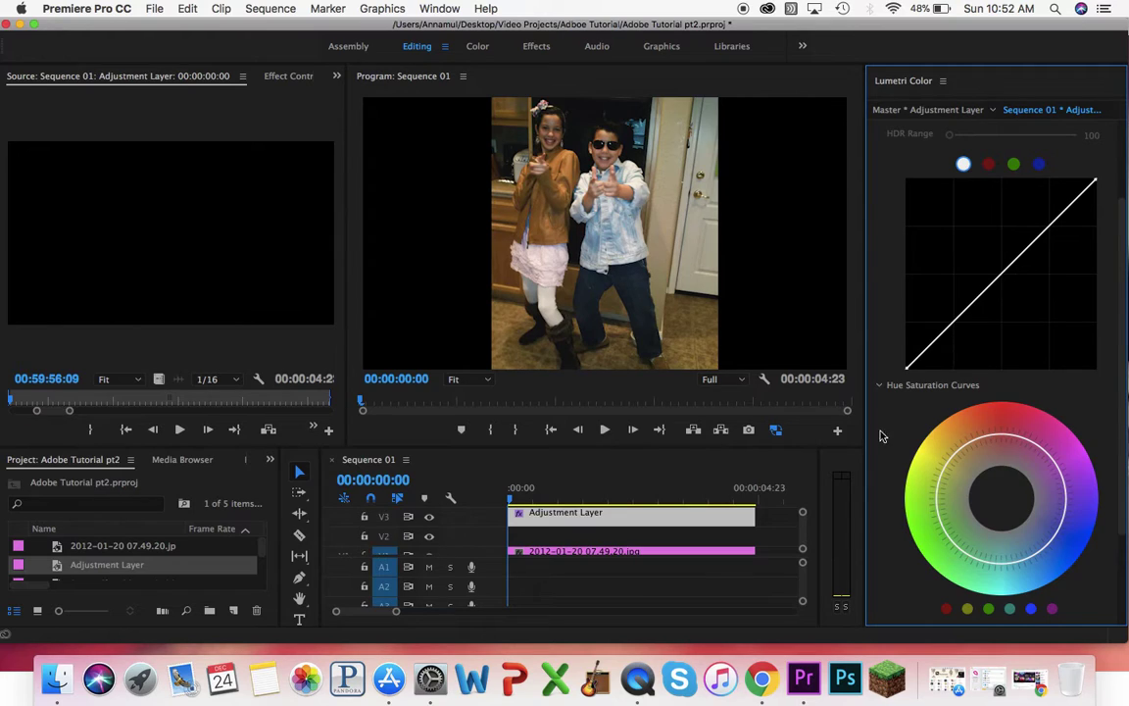
pyautogui.click(979, 318)
pyautogui.moveTo(980, 320); pyautogui.dragTo(1013, 293)
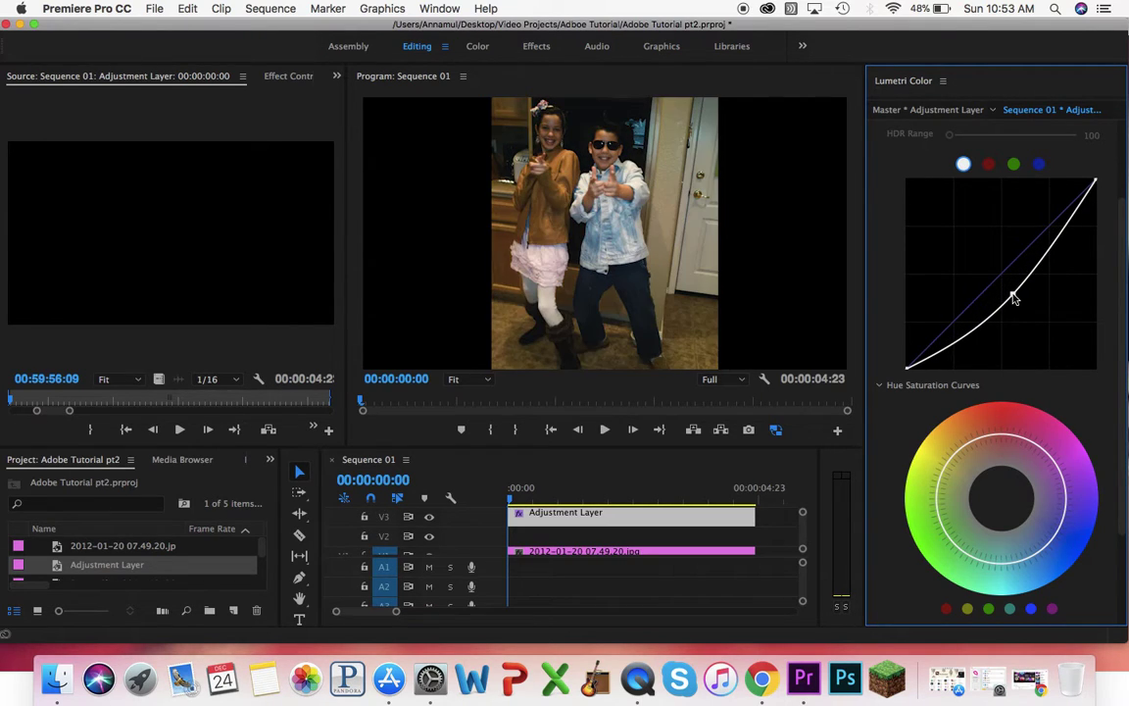
# Expand the Hue Saturation curve outward to boost color, and lower the Midtones level in the Color Wheels
pyautogui.scroll(-5, 1099, 441)
pyautogui.moveTo(1066, 396); pyautogui.dragTo(1022, 436)
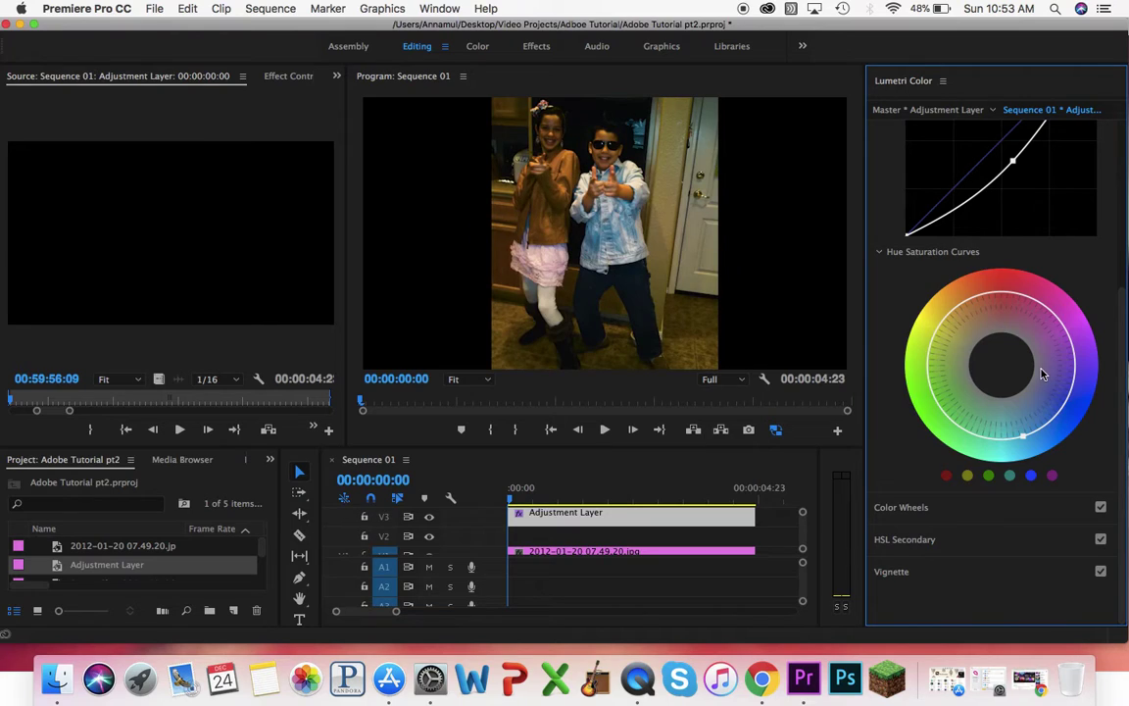
pyautogui.click(900, 507)
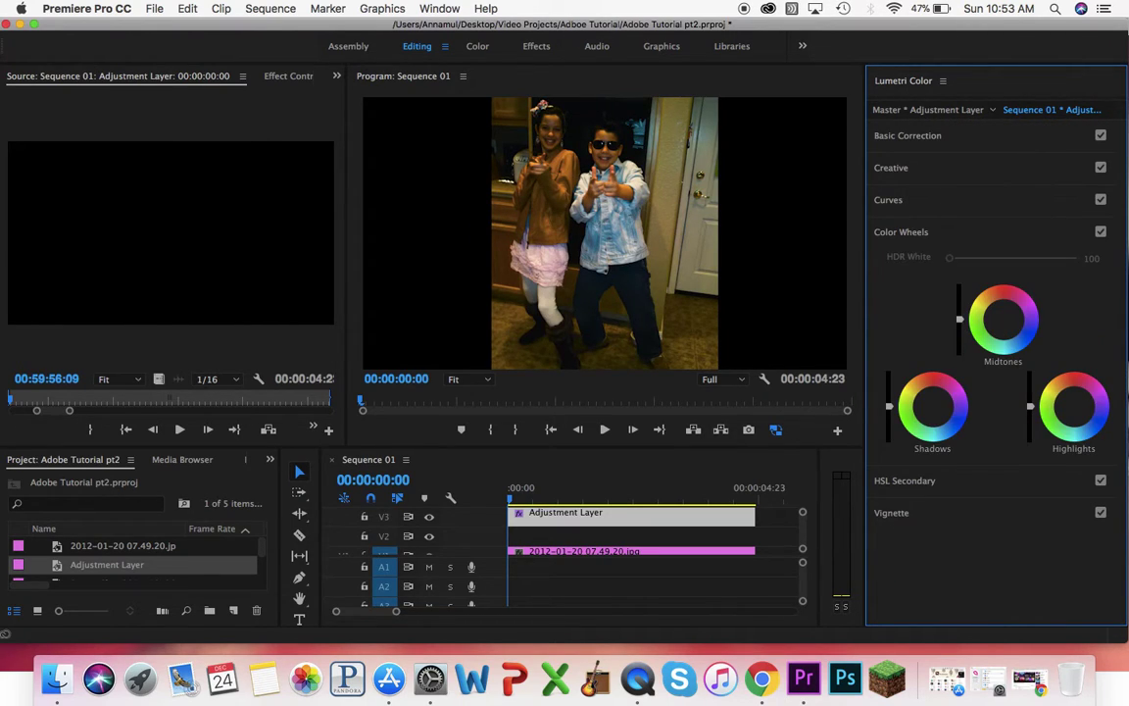
pyautogui.moveTo(960, 305); pyautogui.dragTo(960, 331)
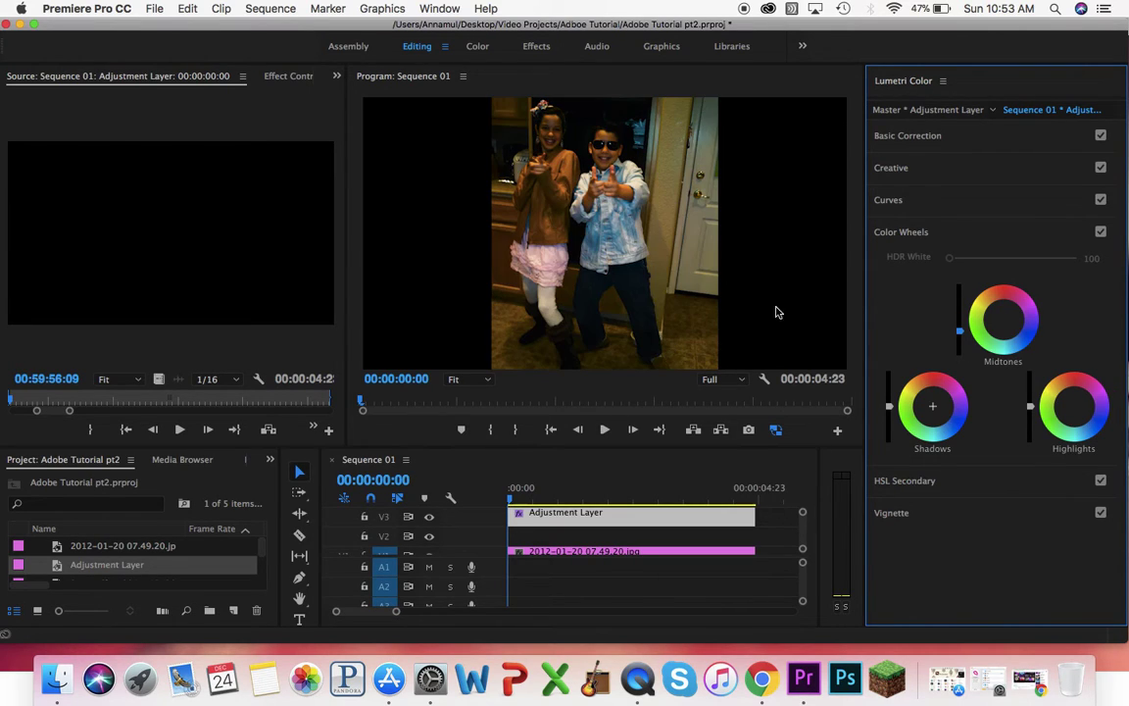
# Apply a vignette to the adjustment layer with Amount -3.0, Midpoint 23.3 and Roundness 65.6
pyautogui.click(910, 527)
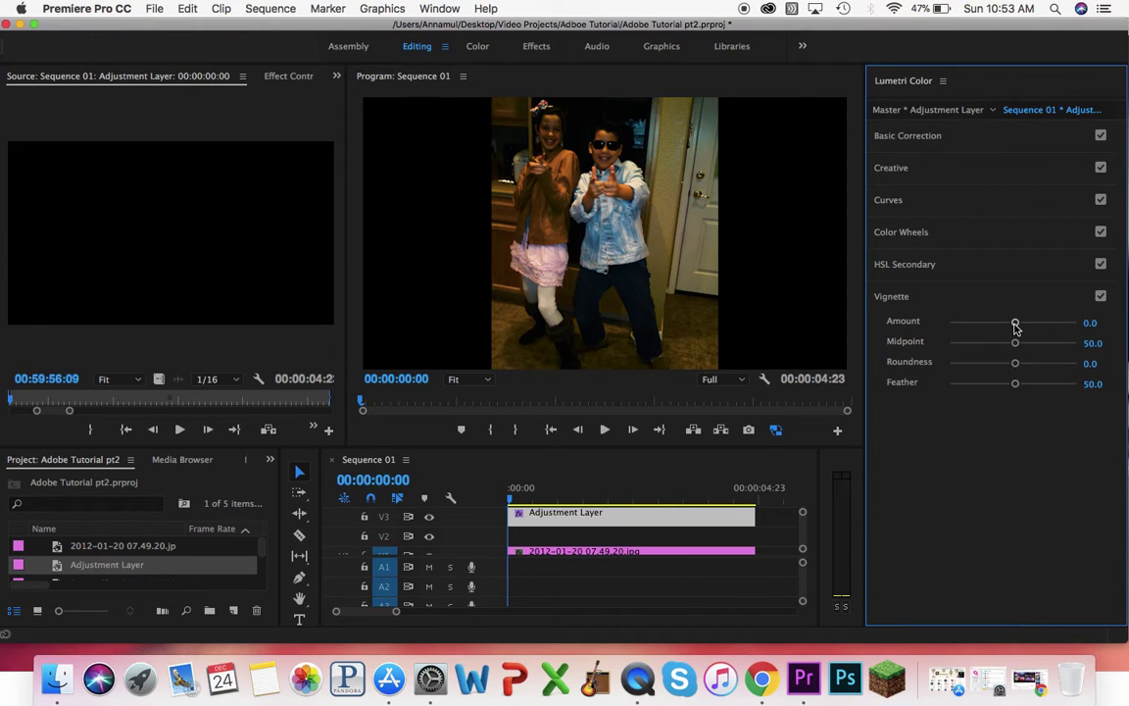
pyautogui.moveTo(1015, 327); pyautogui.dragTo(949, 327)
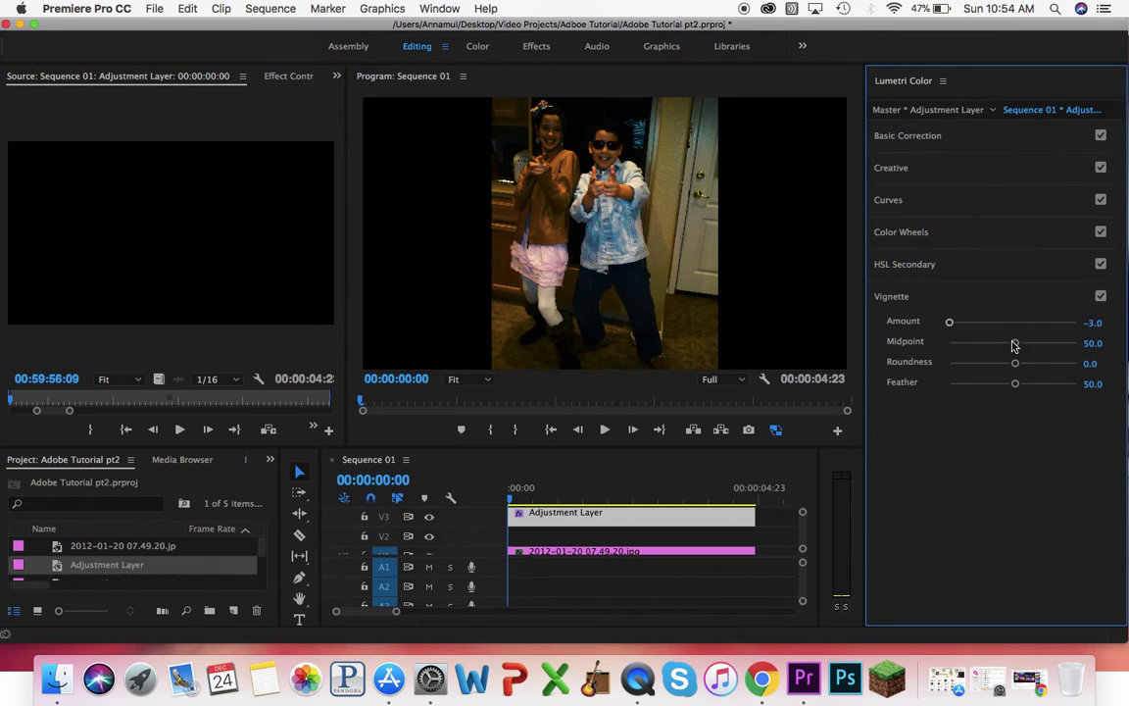
pyautogui.moveTo(1019, 343); pyautogui.dragTo(979, 343)
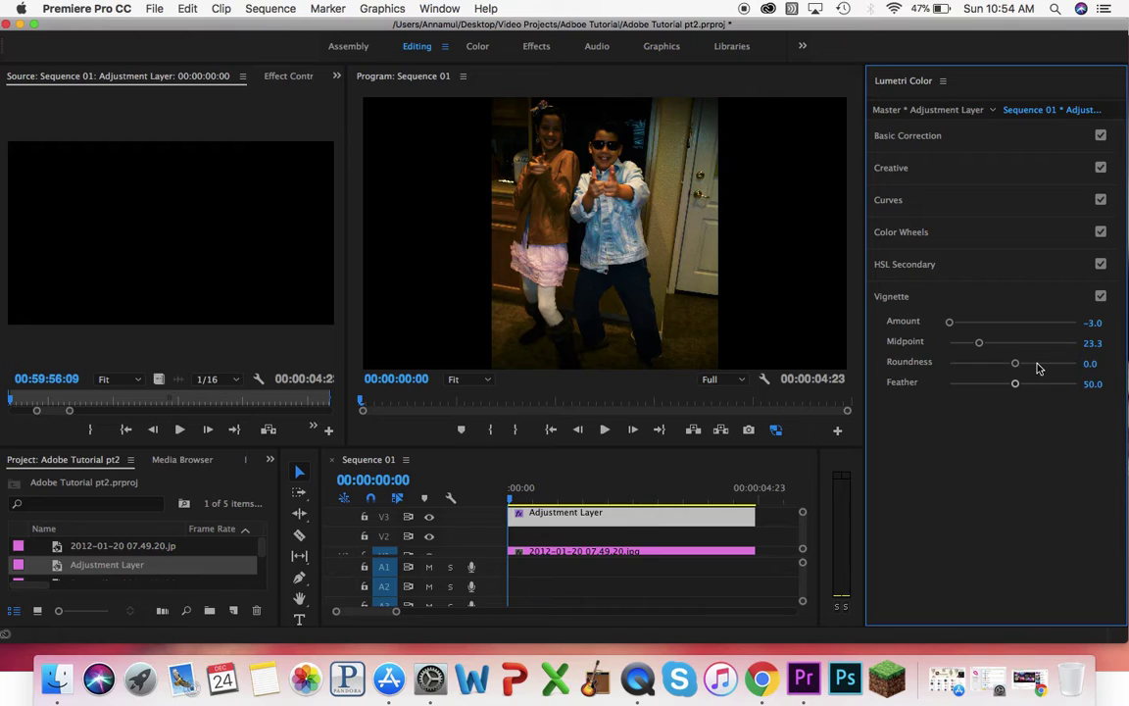
pyautogui.moveTo(1018, 365); pyautogui.dragTo(1054, 363)
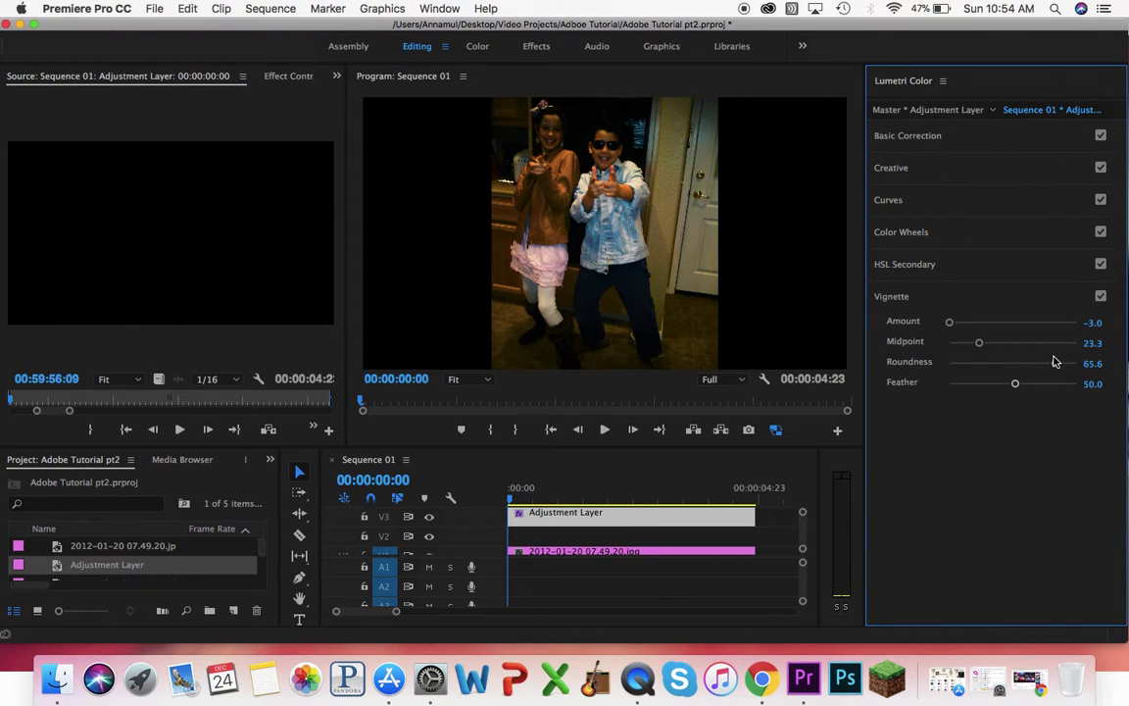
# Compare the image with V3 hidden and shown, and inspect the Lumetri settings of the photo and adjustment layer clips
pyautogui.click(429, 520)
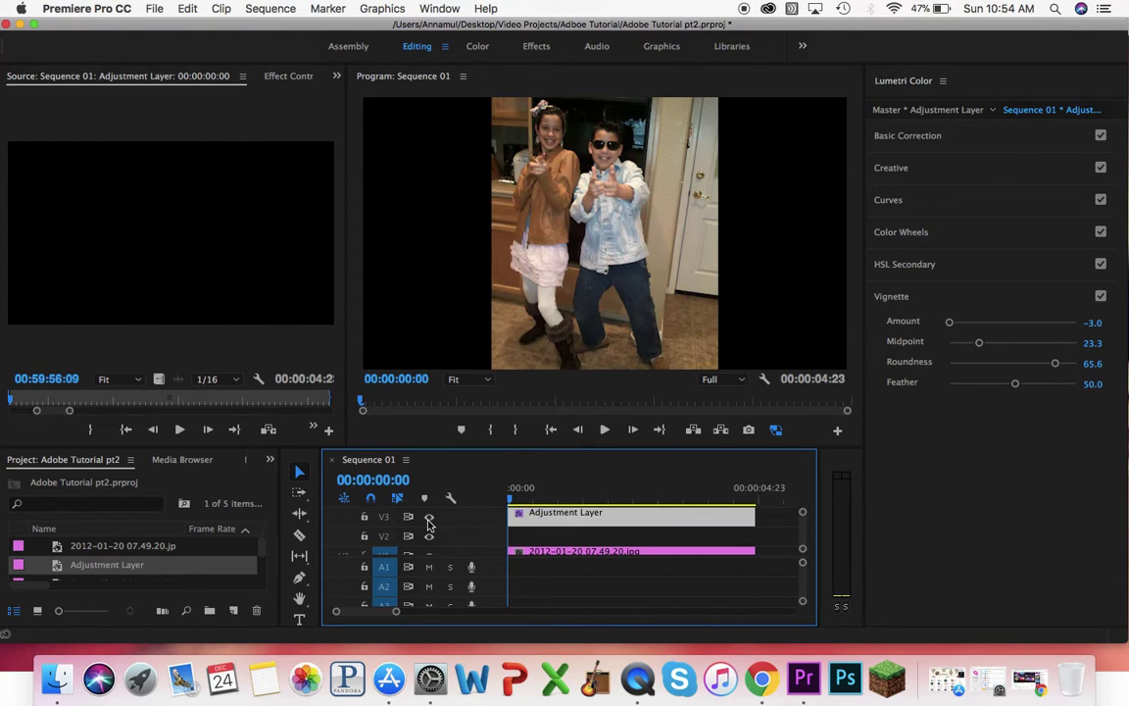
pyautogui.click(429, 519)
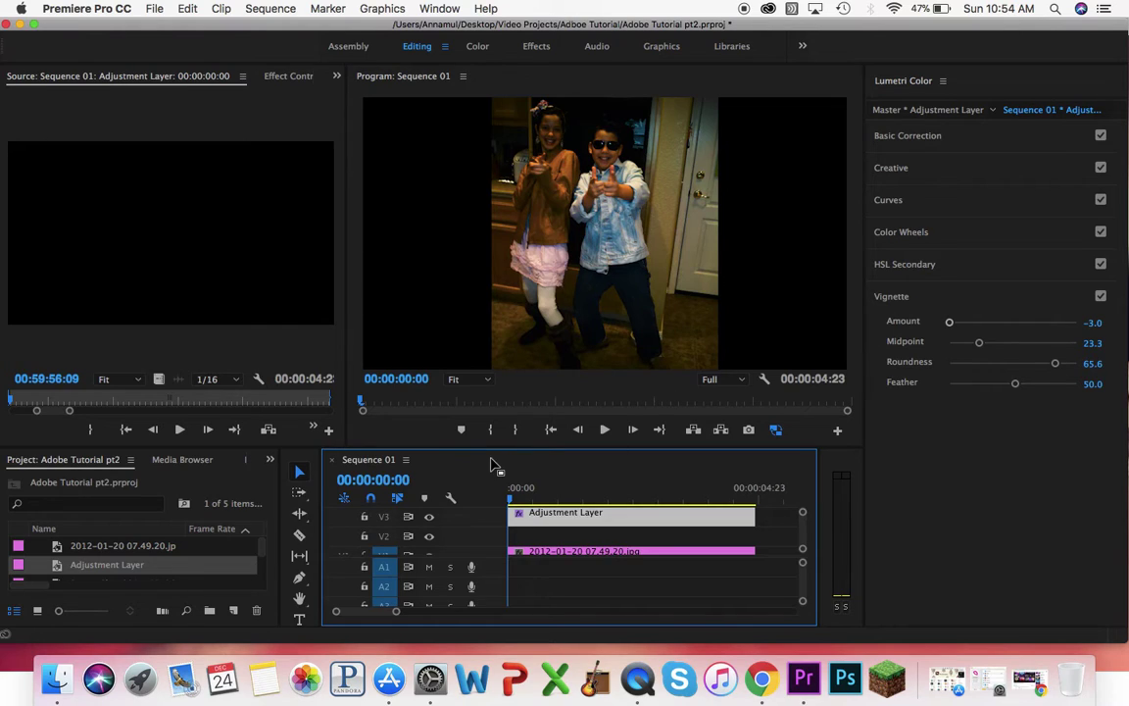
pyautogui.scroll(-2, 566, 551)
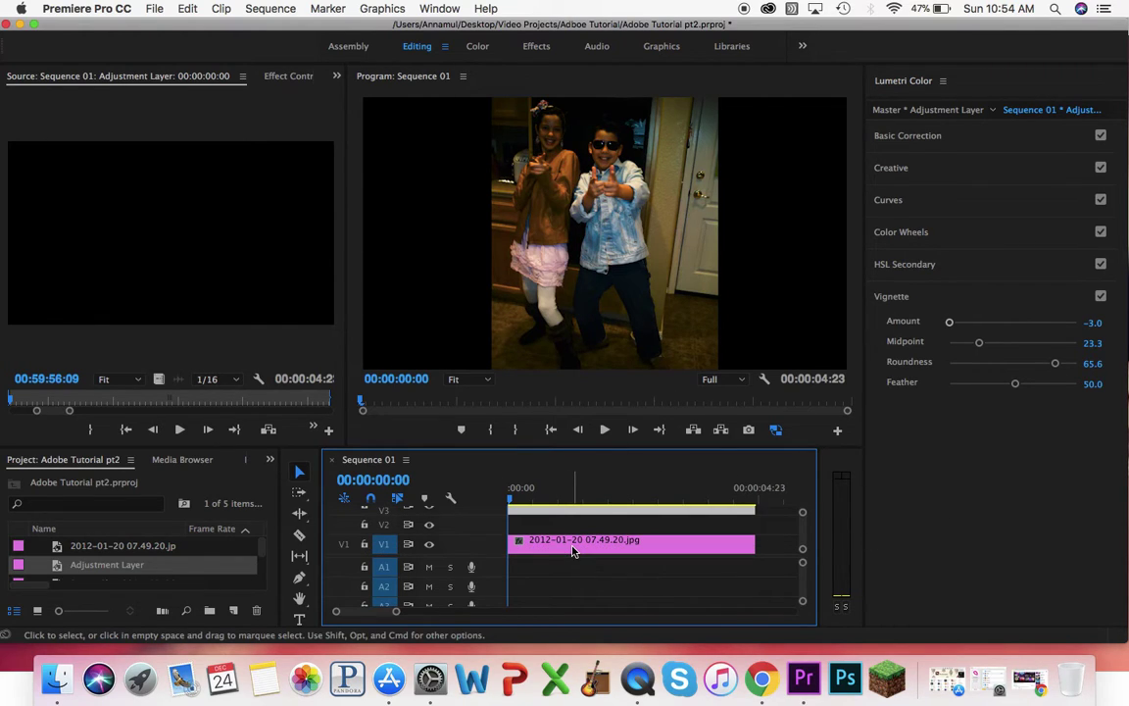
pyautogui.click(630, 553)
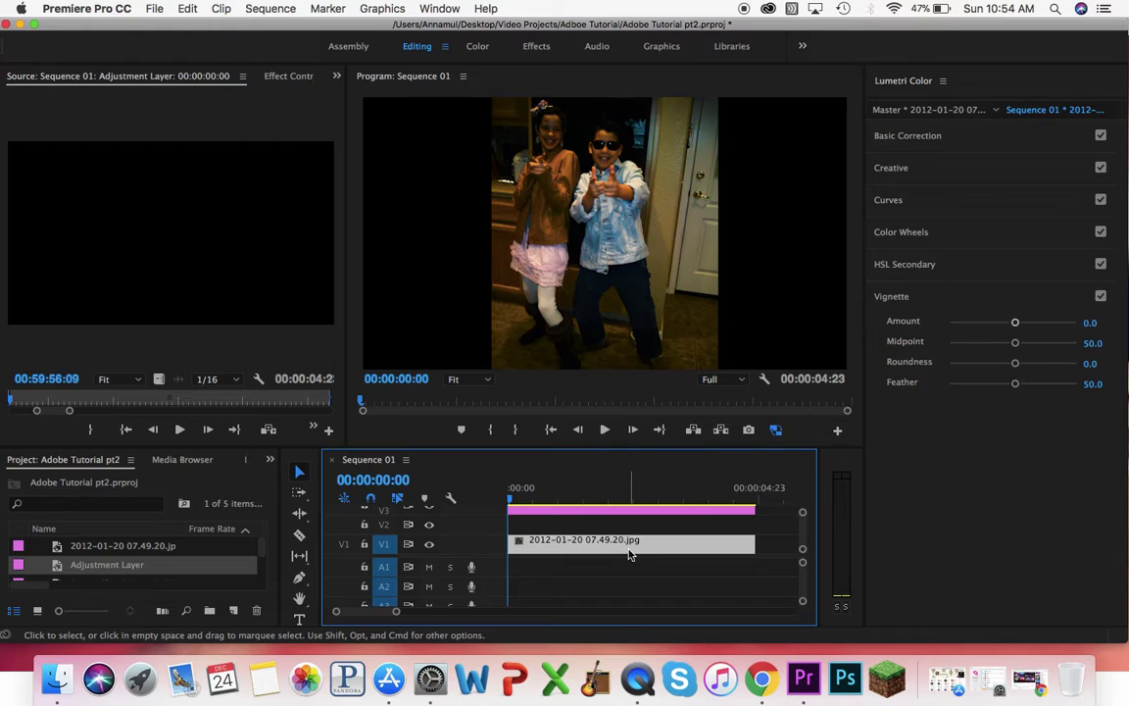
pyautogui.click(642, 514)
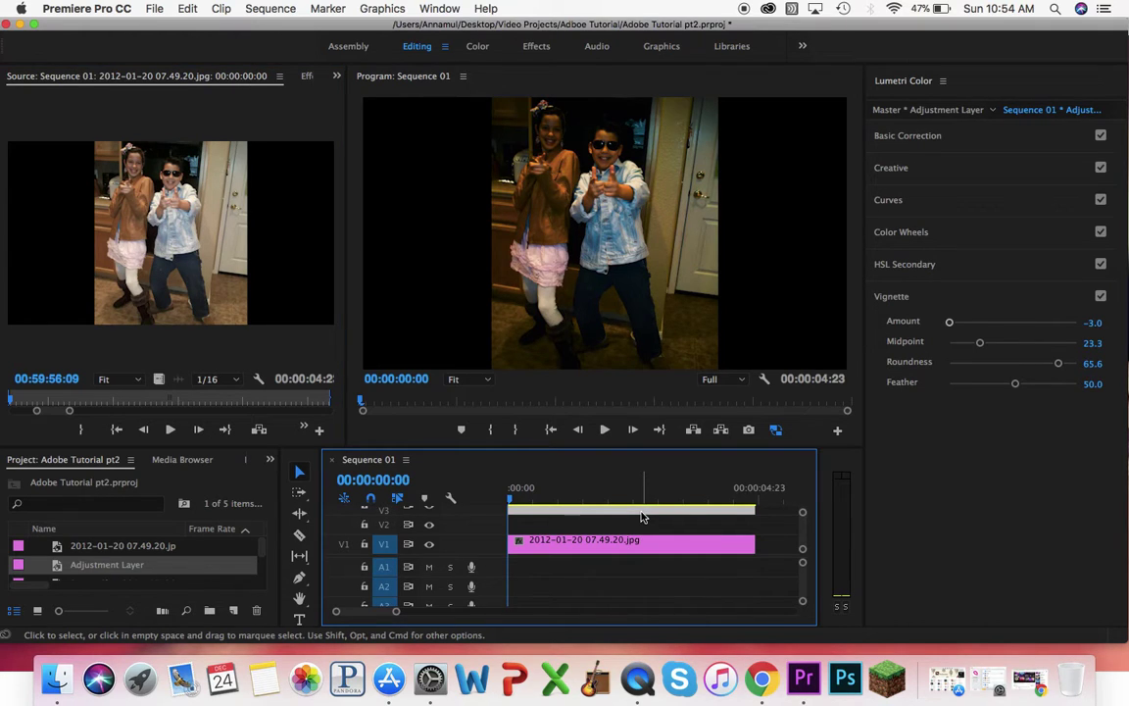
# Delete the adjustment layer clip from track V3
pyautogui.press('Delete')
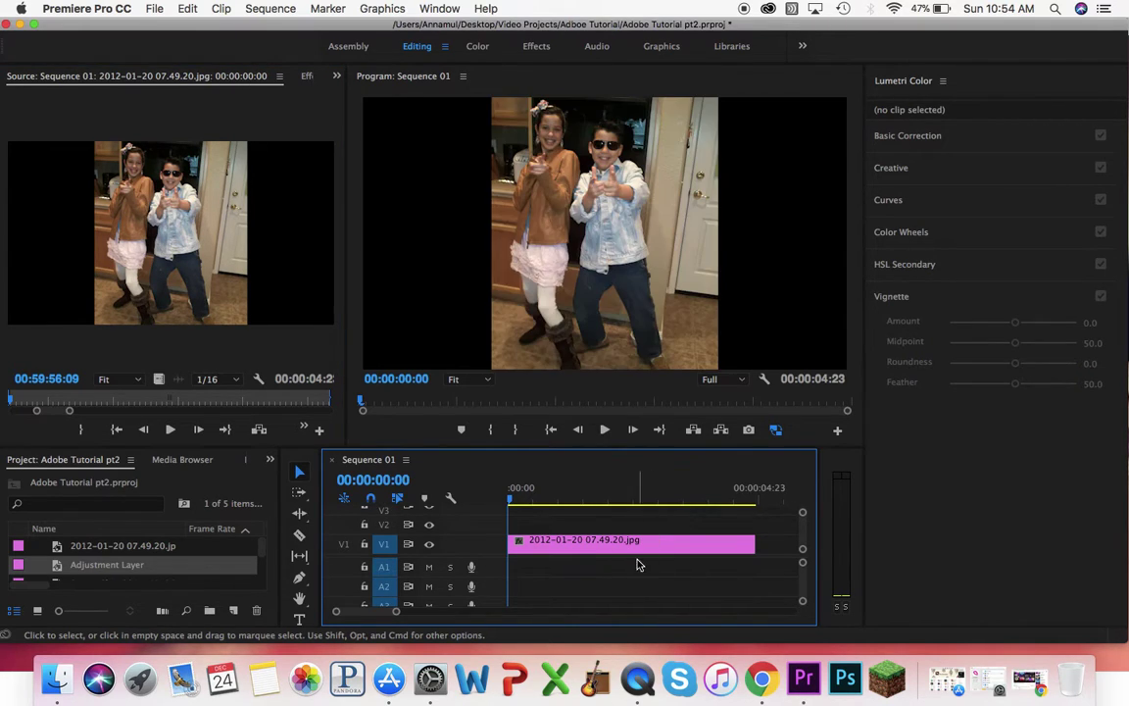
# Grade the photo clip directly in Lumetri Color with vignette Amount 1.6, Whites 60.7 and Exposure -4.0
pyautogui.click(634, 545)
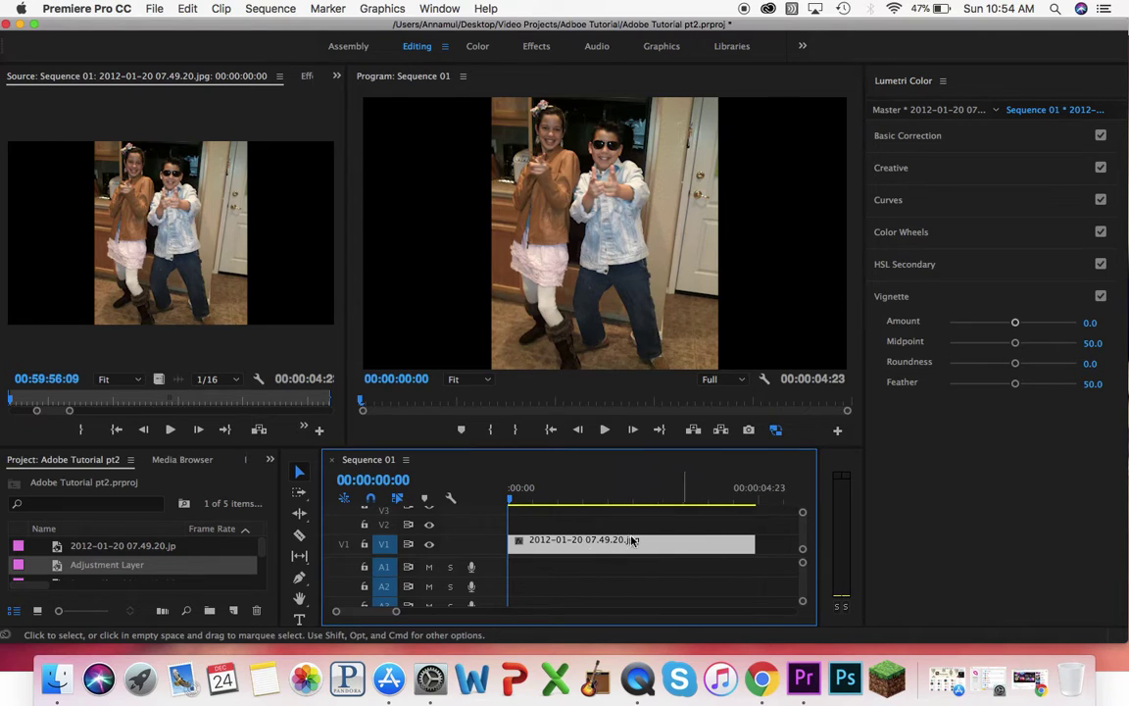
pyautogui.moveTo(1016, 323); pyautogui.dragTo(1046, 325)
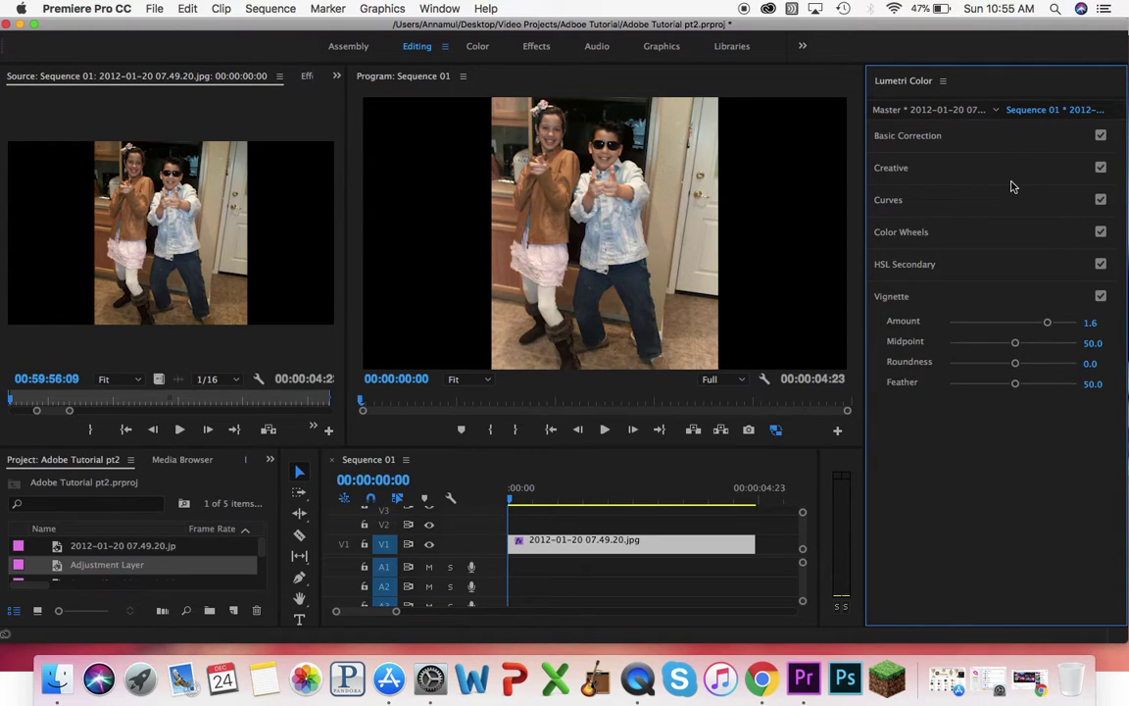
pyautogui.click(902, 138)
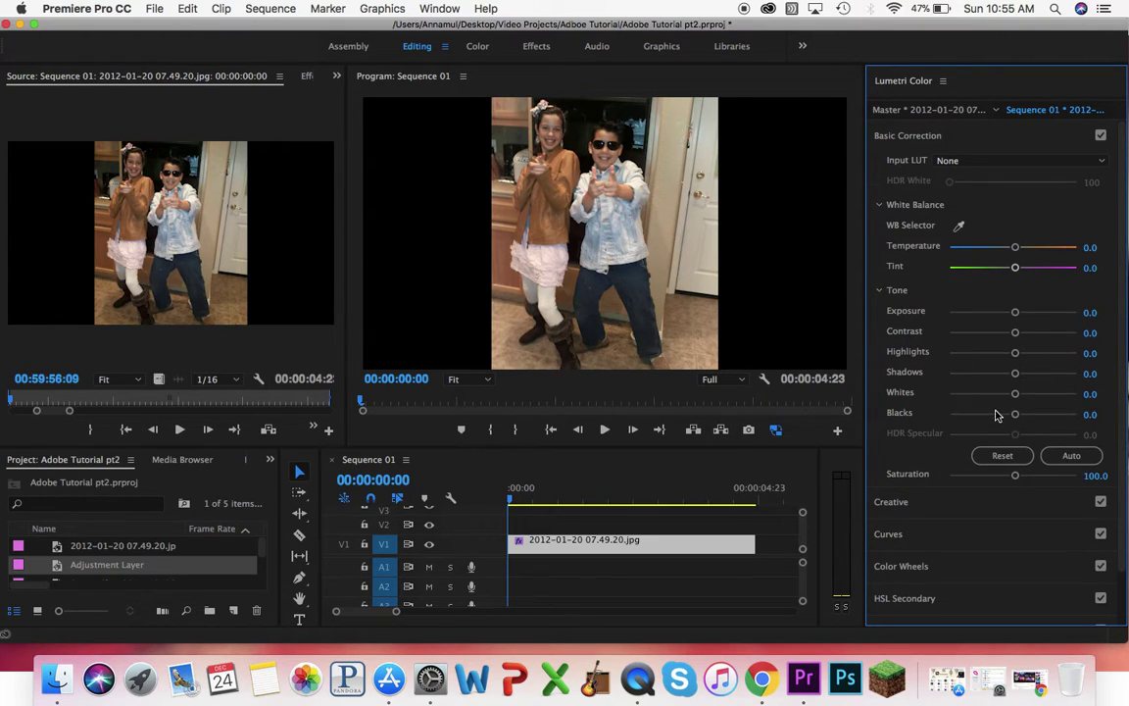
pyautogui.moveTo(1014, 394); pyautogui.dragTo(1054, 396)
pyautogui.moveTo(1017, 313); pyautogui.dragTo(960, 315)
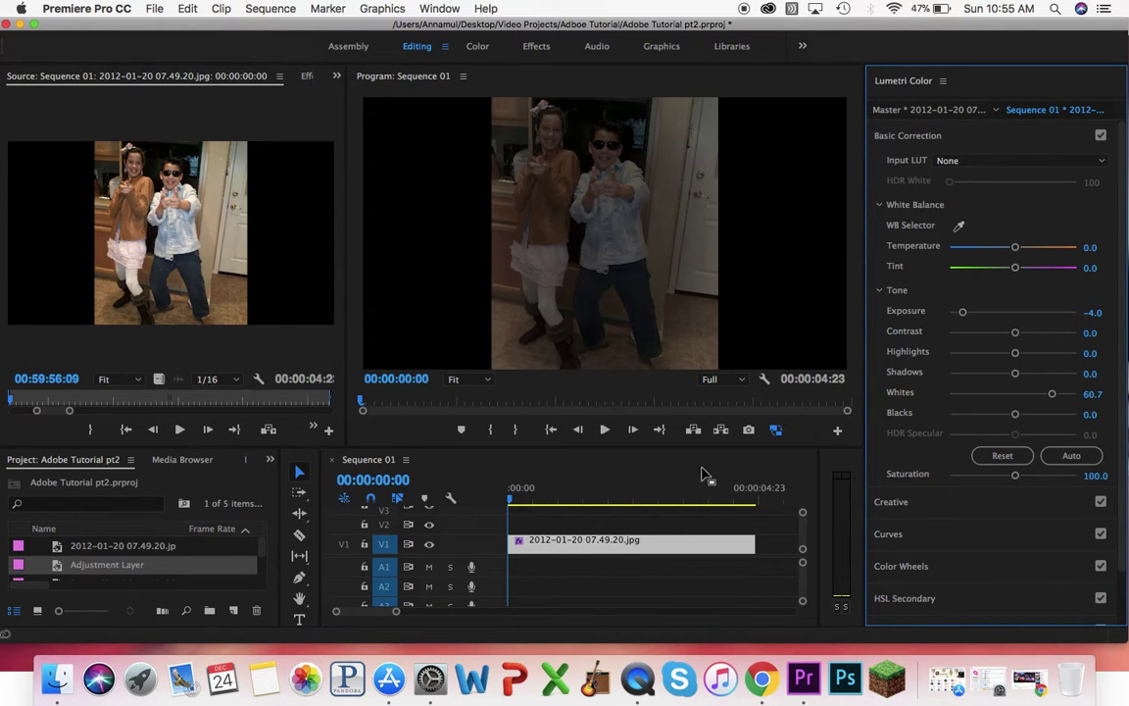
# Delete the graded photo clip and place a fresh copy of 2012-01-20 07.49.20.jpg at the start of track V1
pyautogui.click(671, 551)
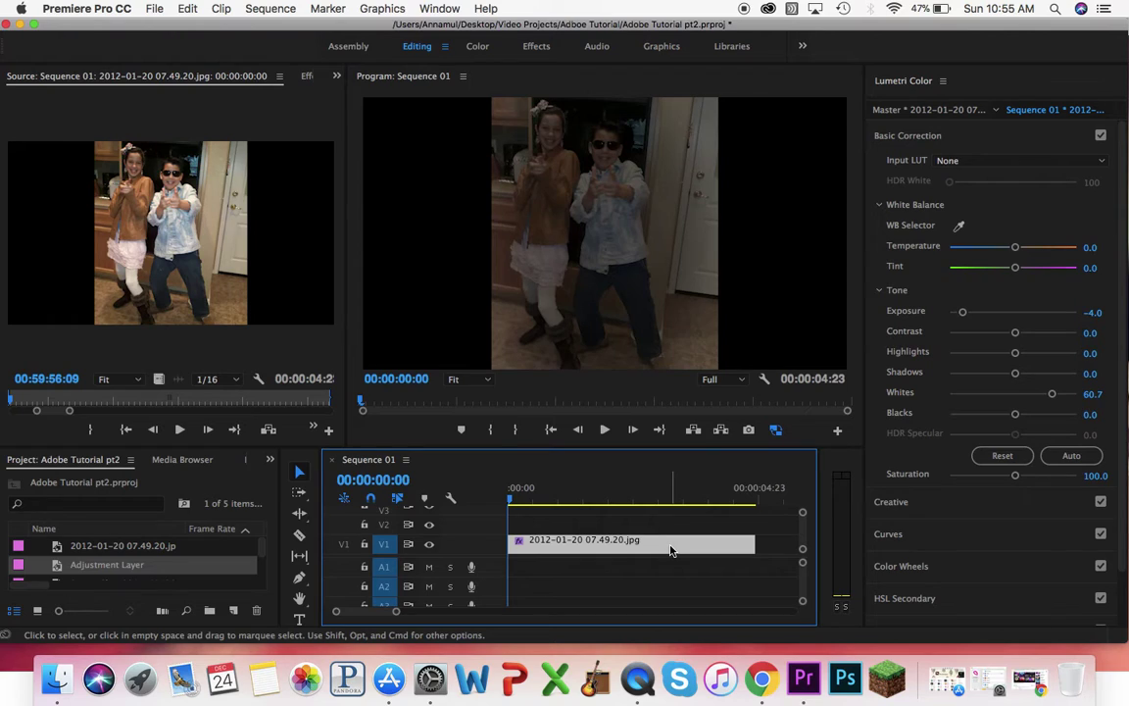
pyautogui.press('Delete')
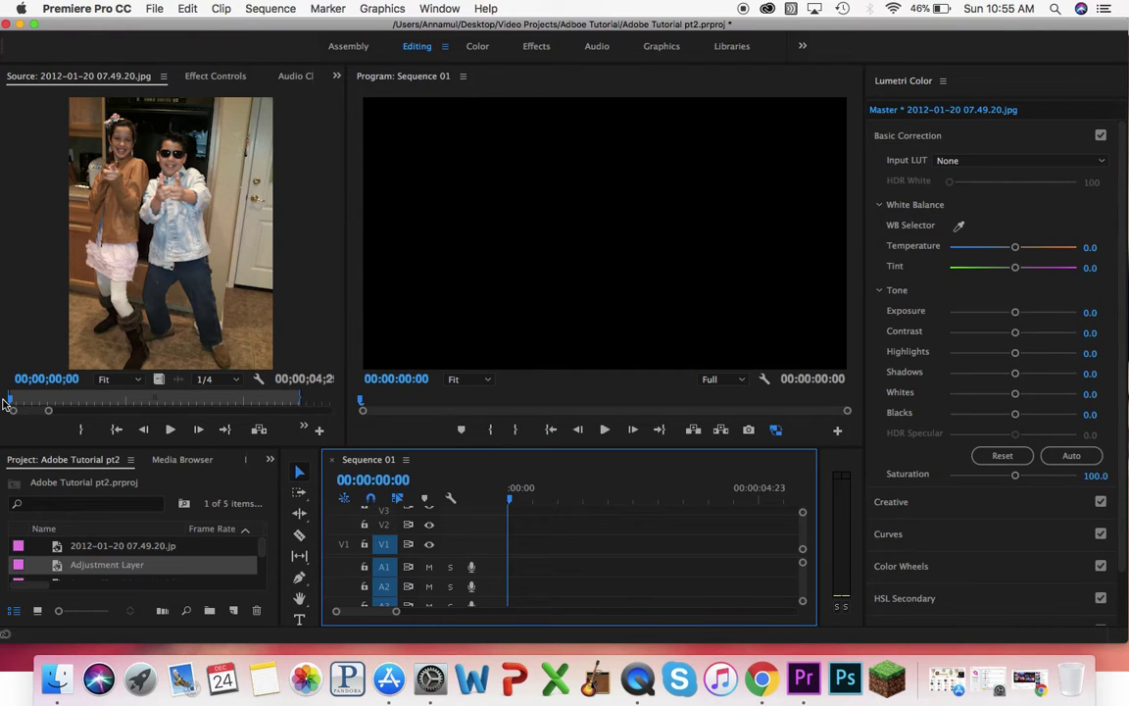
pyautogui.doubleClick(20, 549)
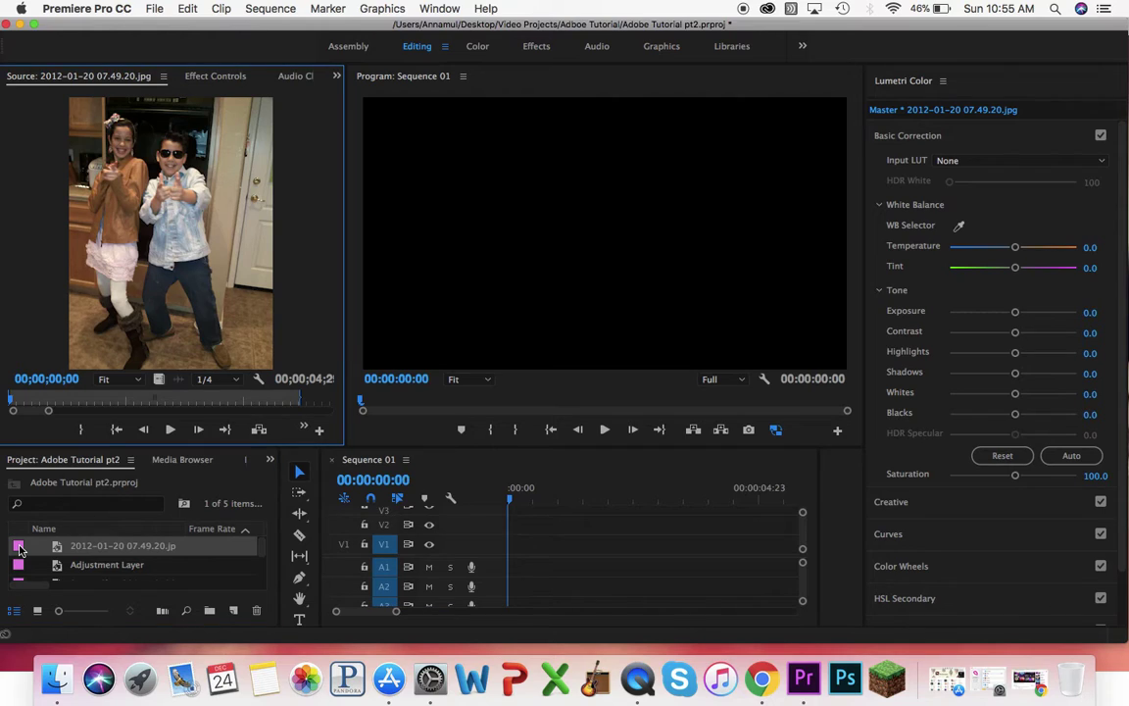
pyautogui.moveTo(383, 481); pyautogui.dragTo(507, 546)
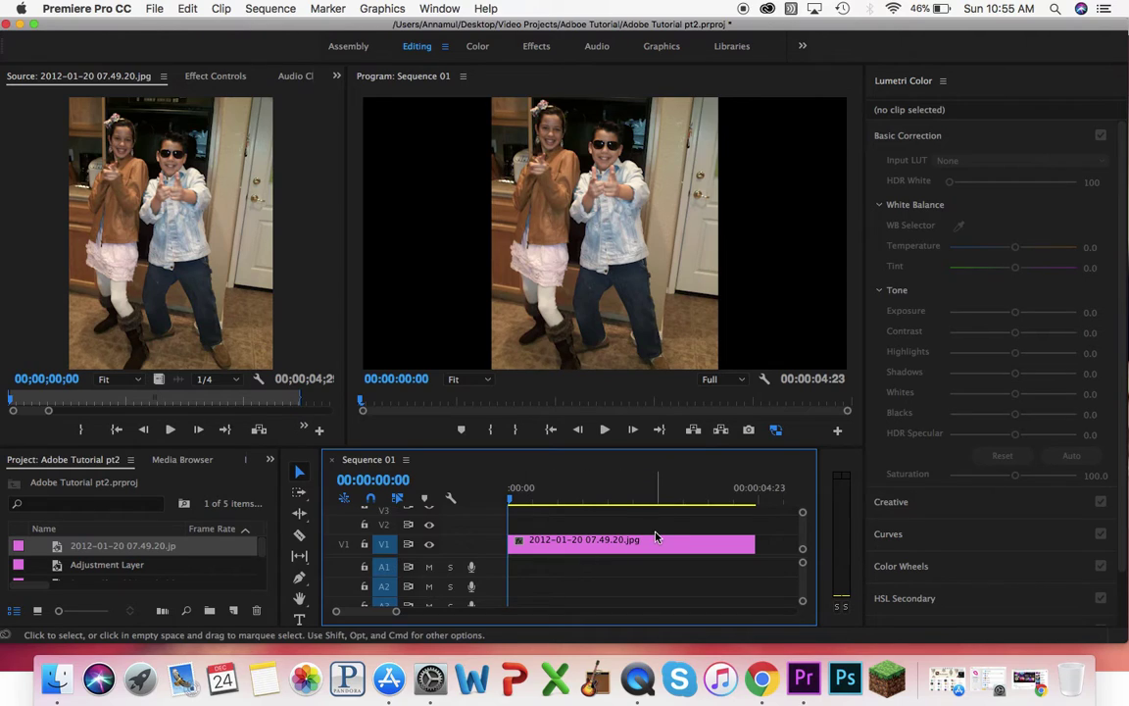
# Select the photo clip on V1 and show its motion and opacity settings in Effect Controls
pyautogui.click(518, 503)
pyautogui.moveTo(520, 506); pyautogui.dragTo(504, 501)
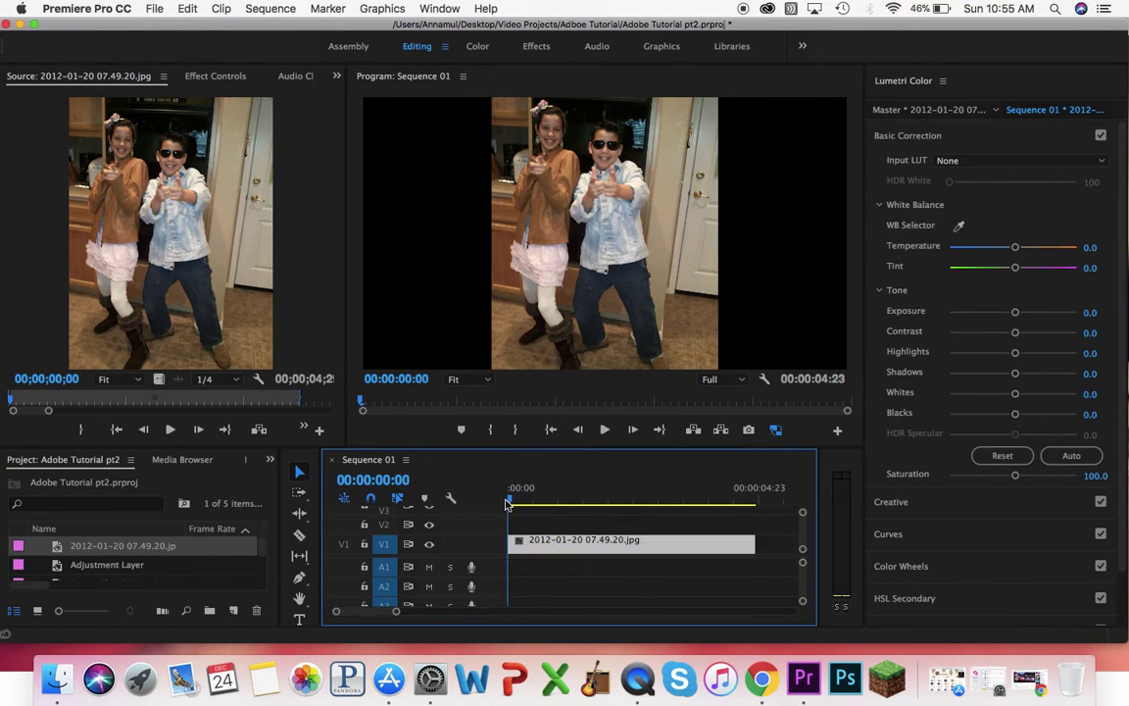
pyautogui.click(637, 592)
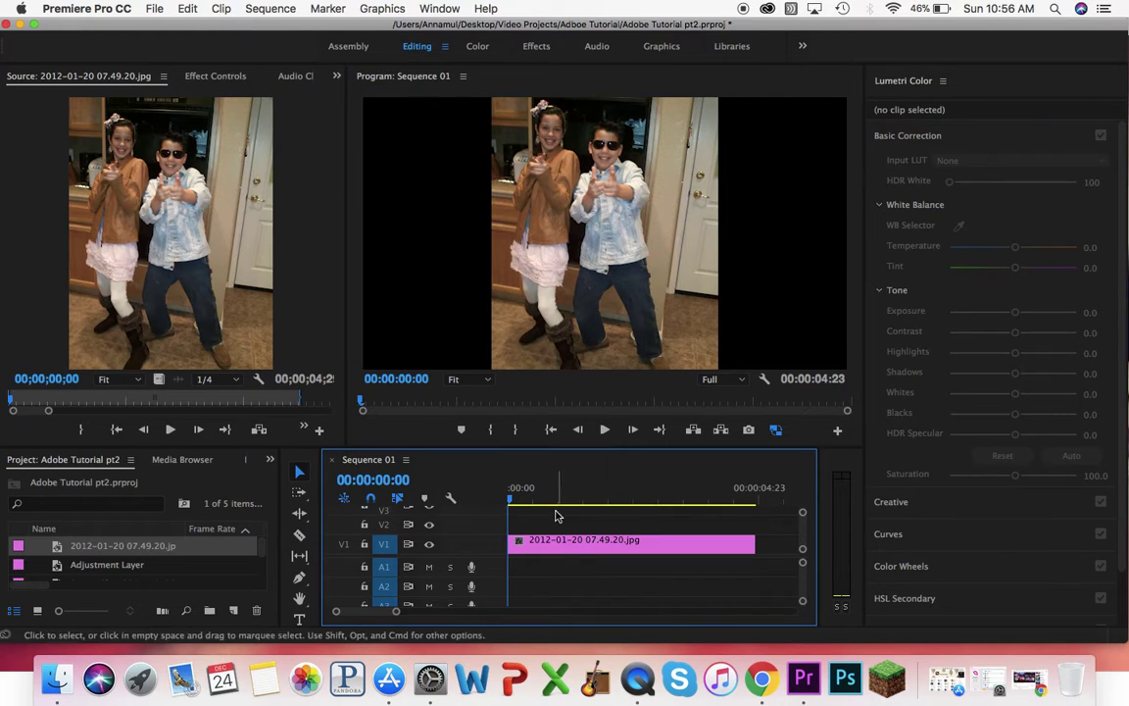
pyautogui.click(209, 82)
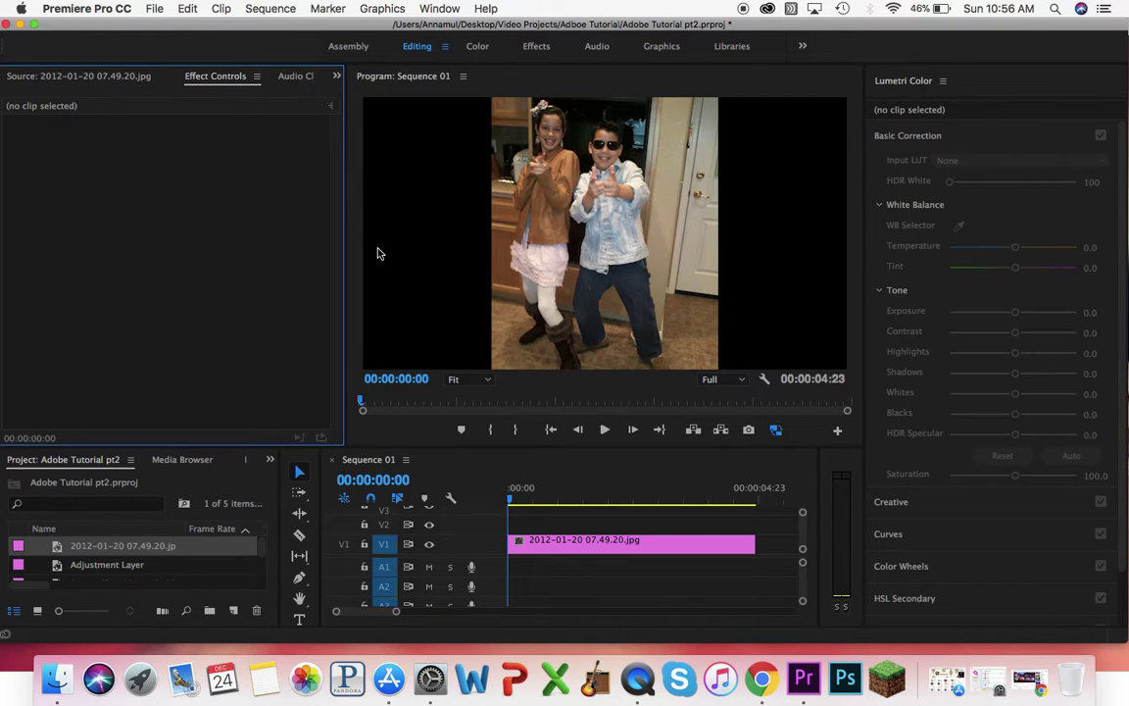
pyautogui.doubleClick(549, 541)
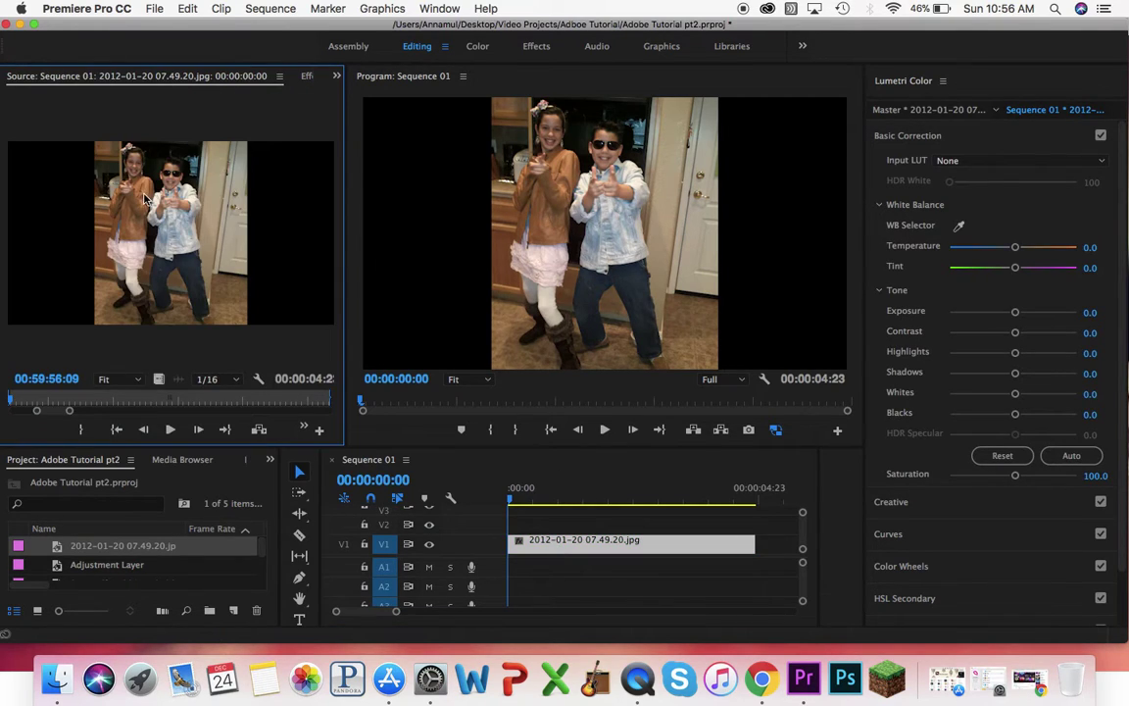
pyautogui.click(299, 77)
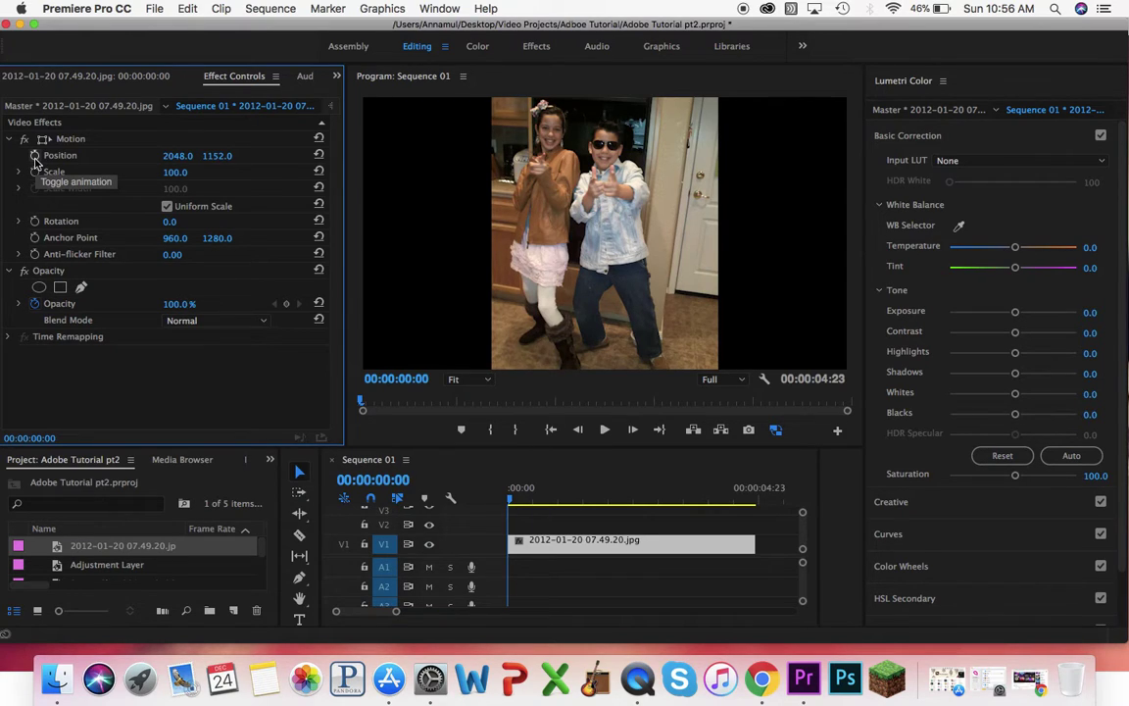
# Turn on Scale keyframing for the photo at 00:00:00:00 and set that keyframe's Scale to 40
pyautogui.moveTo(511, 503); pyautogui.dragTo(755, 507)
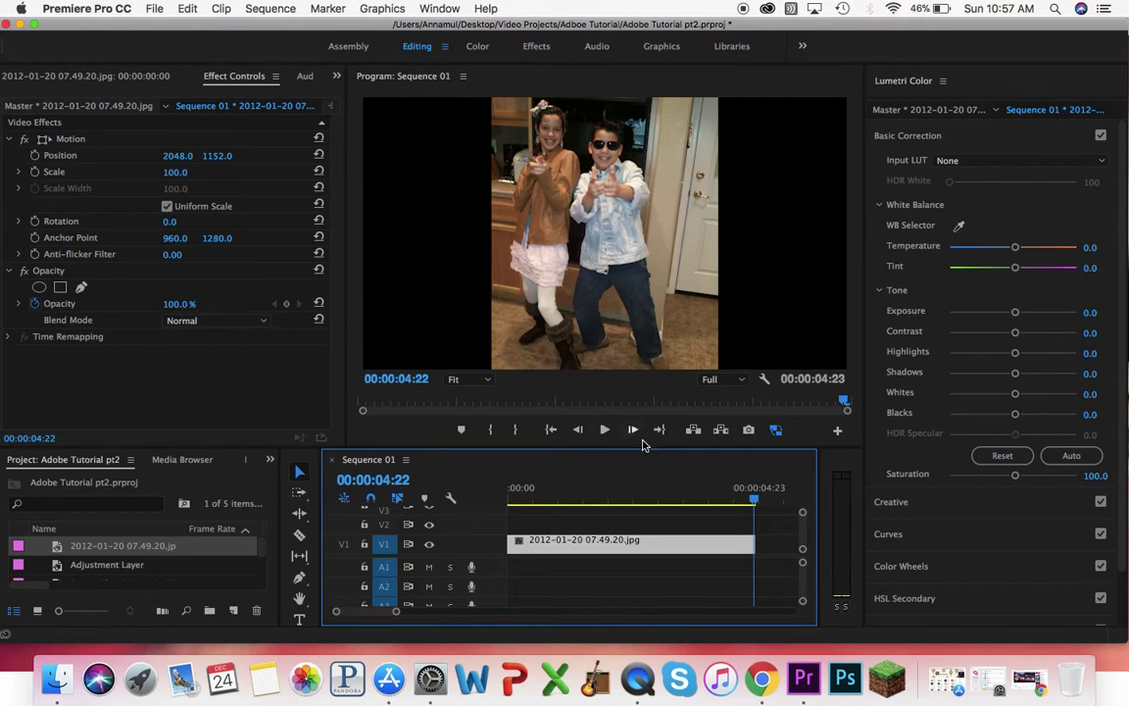
pyautogui.moveTo(753, 504); pyautogui.dragTo(483, 521)
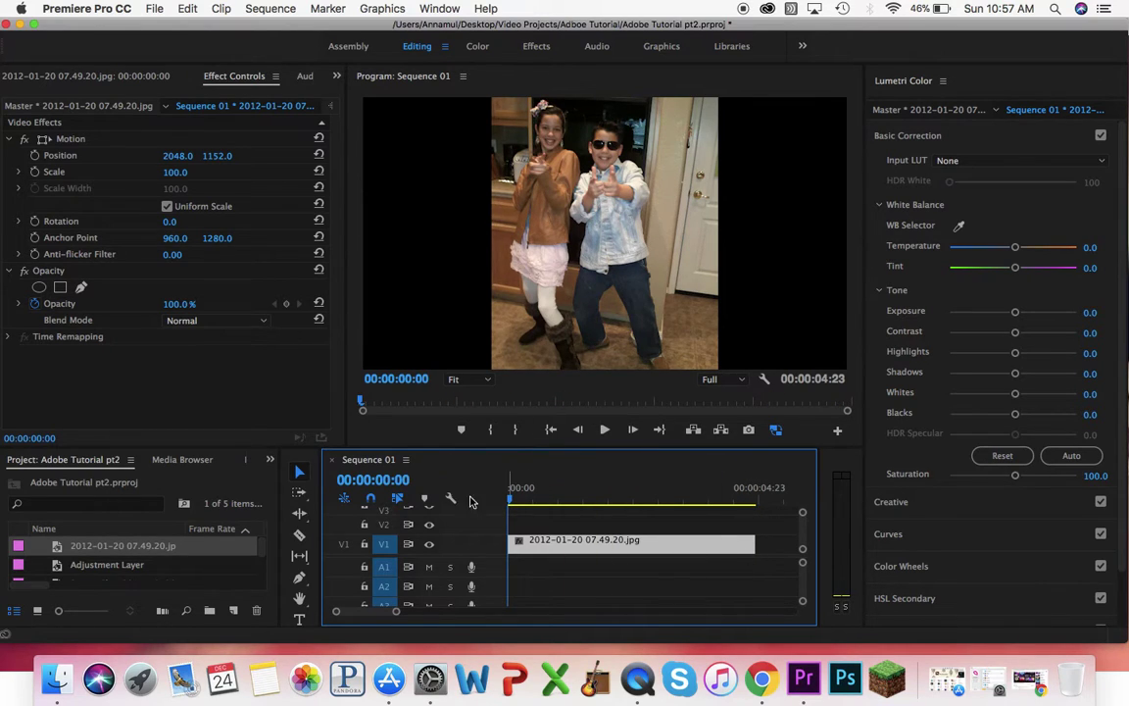
pyautogui.moveTo(510, 502); pyautogui.dragTo(467, 508)
pyautogui.click(36, 173)
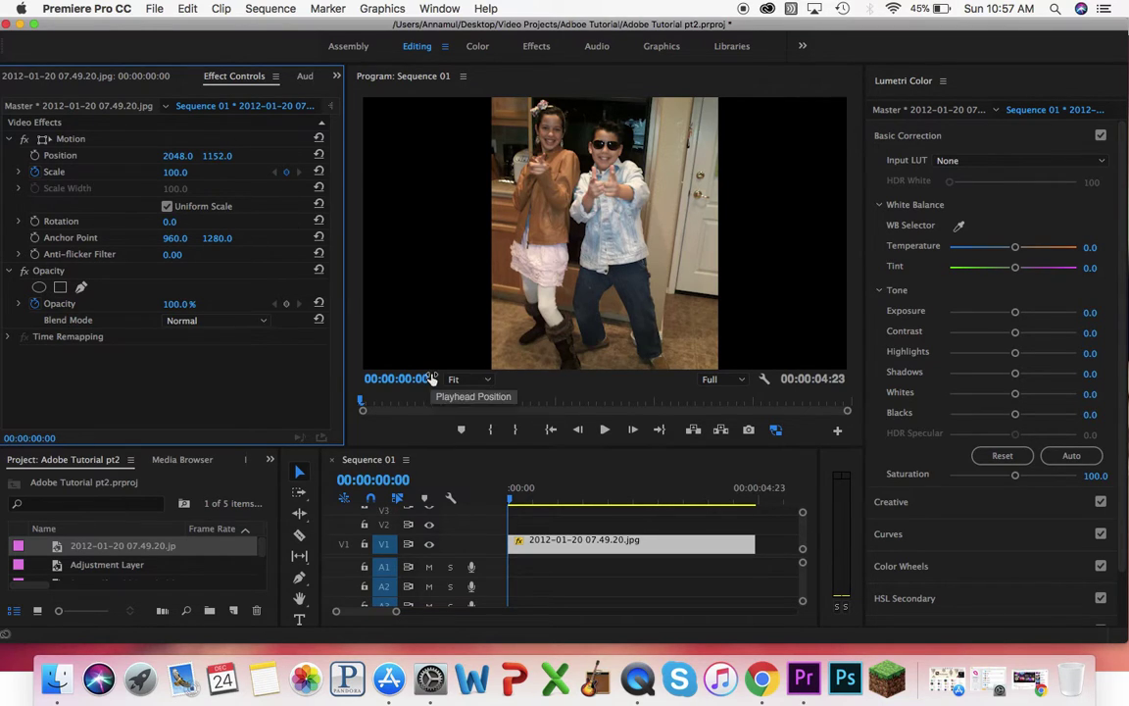
pyautogui.click(287, 172)
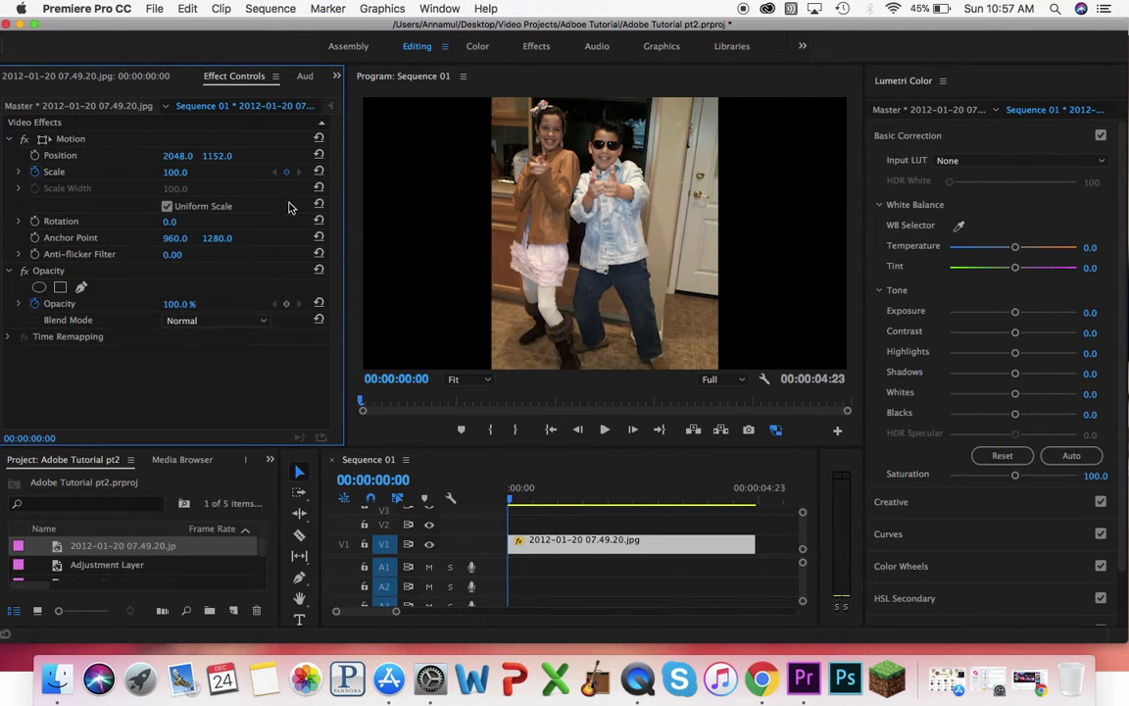
pyautogui.click(176, 173)
pyautogui.write('40')
pyautogui.press('Return')
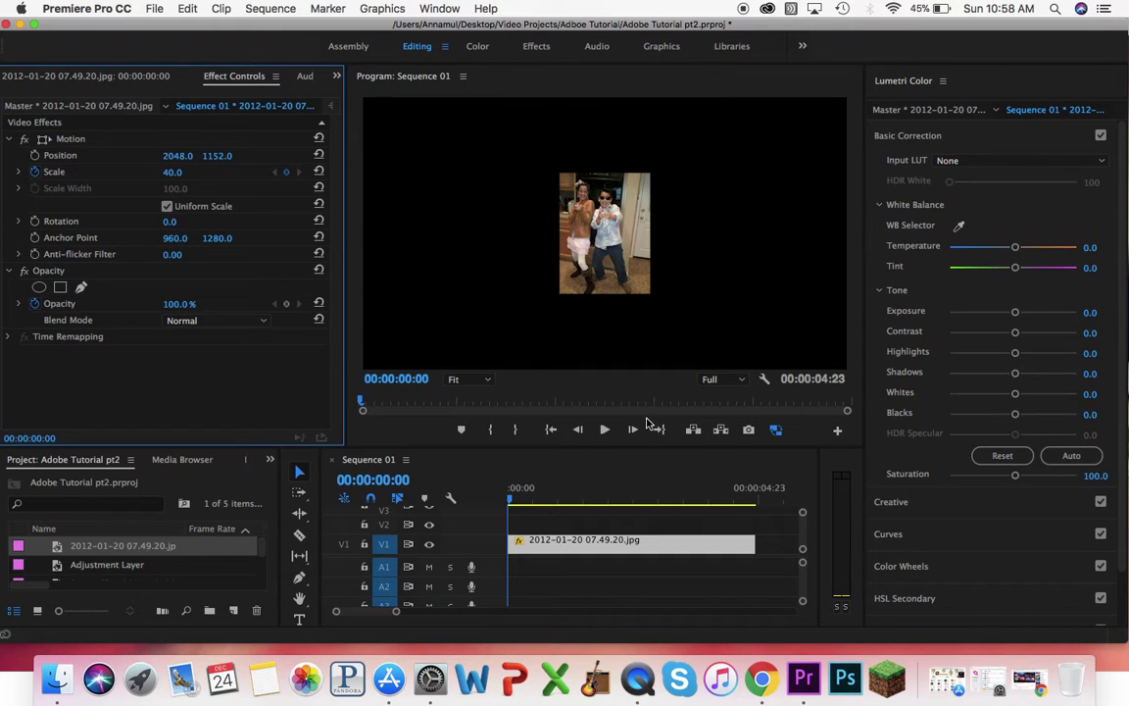
# Add a Scale keyframe of 100 near the end of the photo clip, at 00:00:04:22
pyautogui.moveTo(510, 503); pyautogui.dragTo(755, 514)
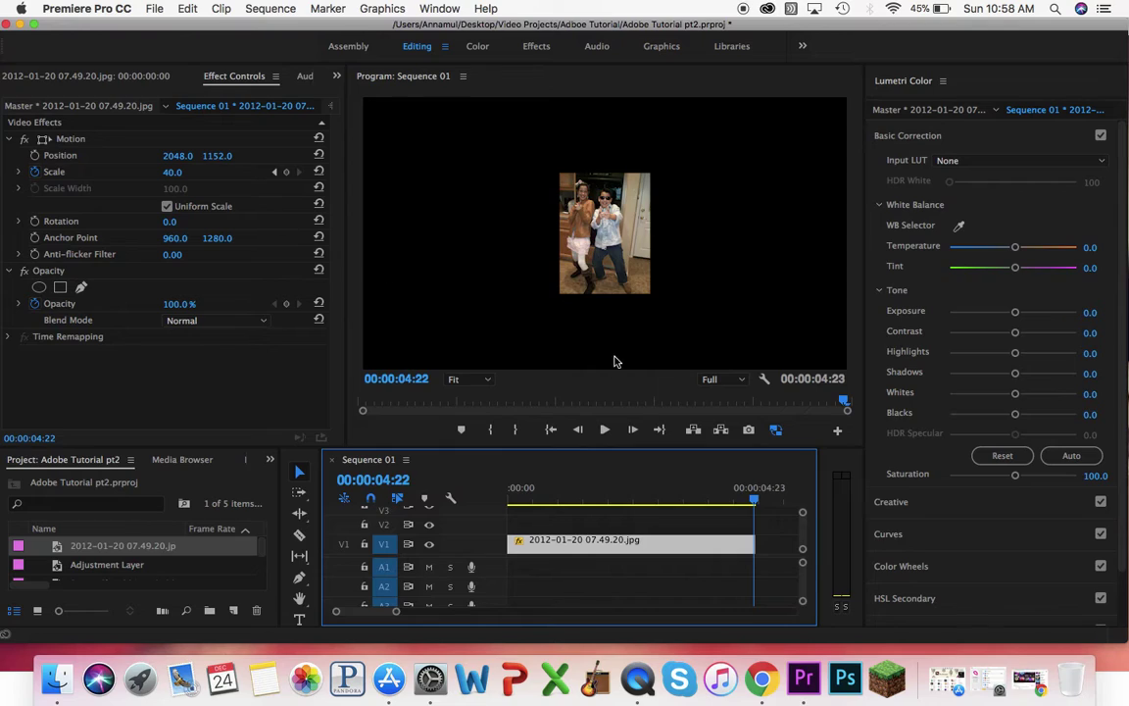
pyautogui.click(171, 172)
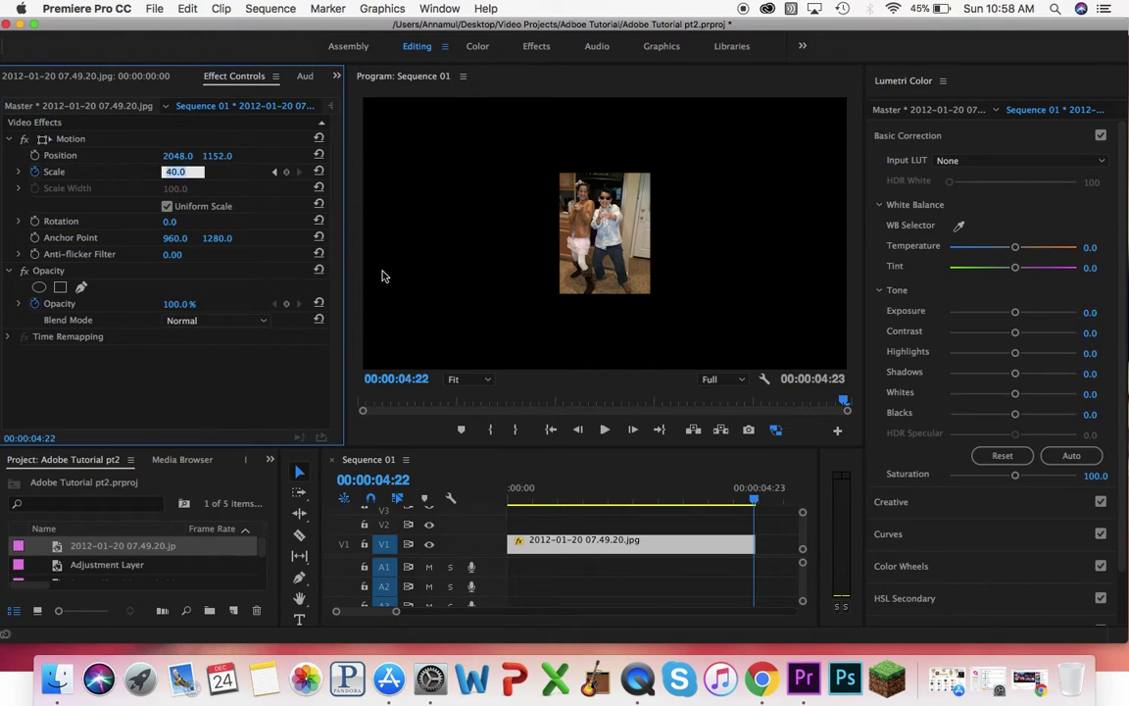
pyautogui.write('100')
pyautogui.press('Return')
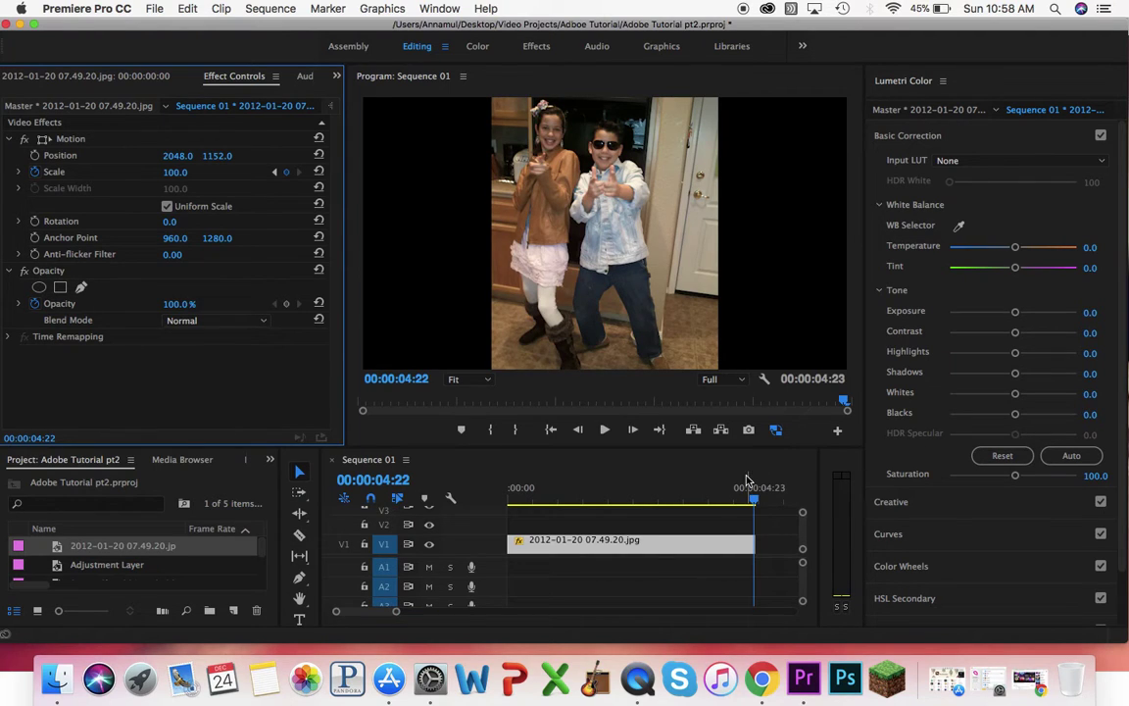
pyautogui.moveTo(748, 487)
pyautogui.mouseDown()
pyautogui.moveTo(605, 509)
pyautogui.moveTo(566, 529)
pyautogui.moveTo(502, 521)
pyautogui.moveTo(757, 508)
pyautogui.mouseUp()
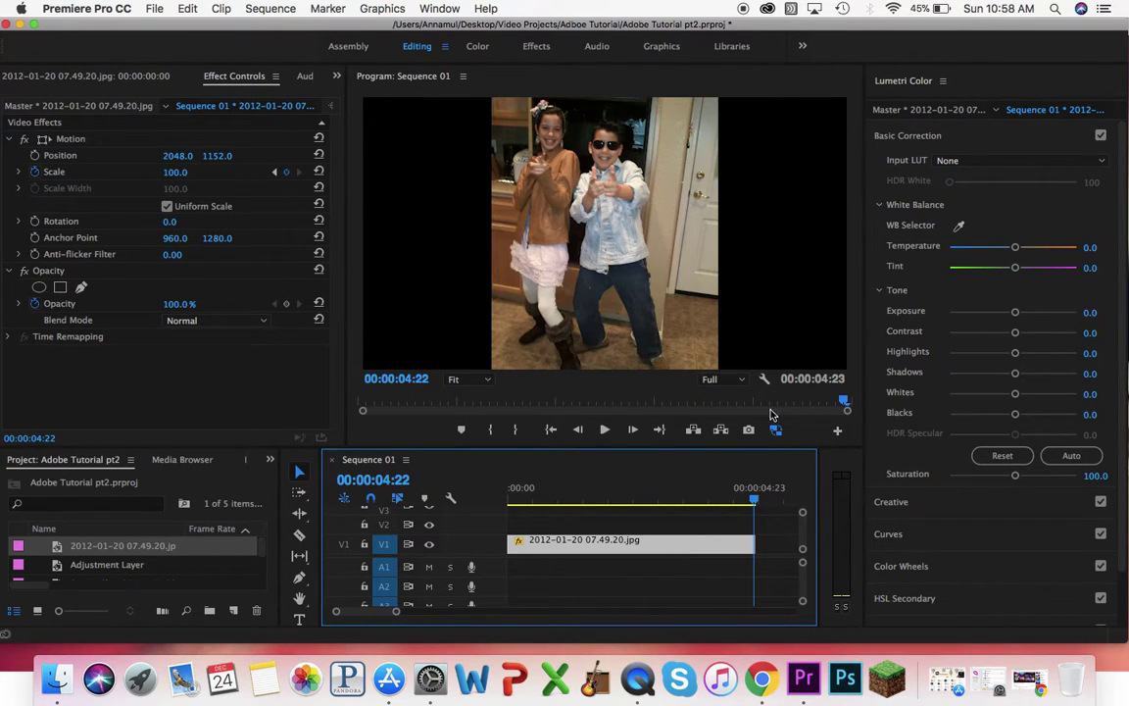
# Scrub through the photo clip and play it from the start to preview the Scale animation
pyautogui.moveTo(733, 489); pyautogui.dragTo(609, 526)
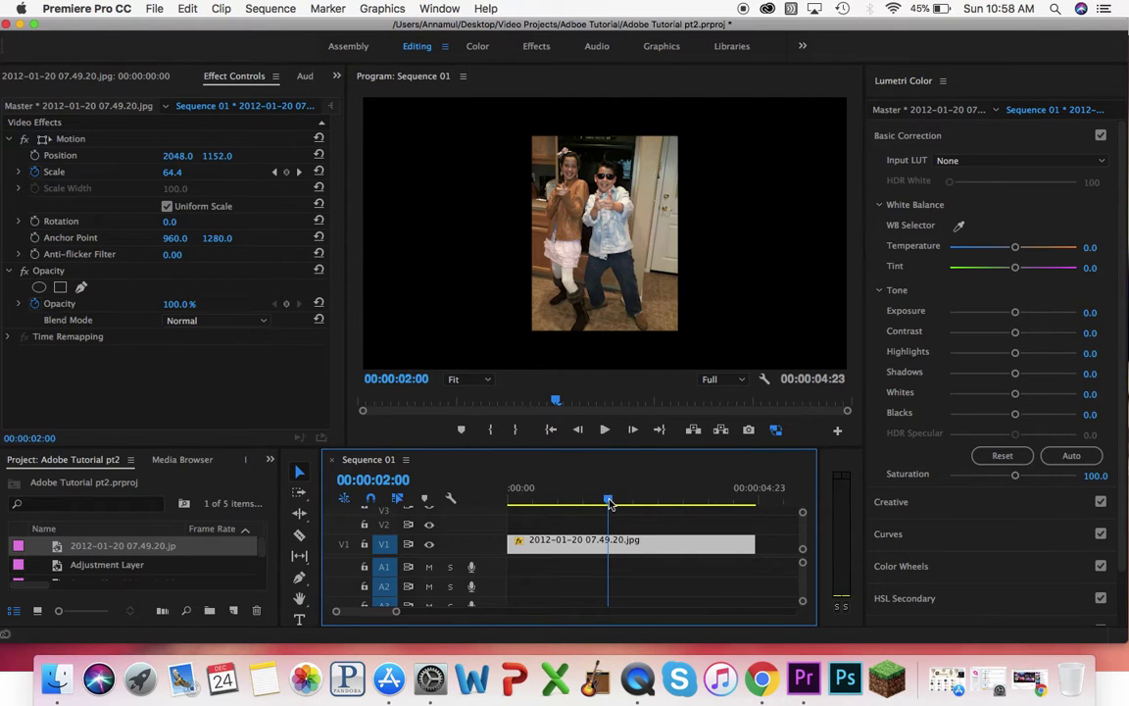
pyautogui.moveTo(525, 495); pyautogui.dragTo(475, 517)
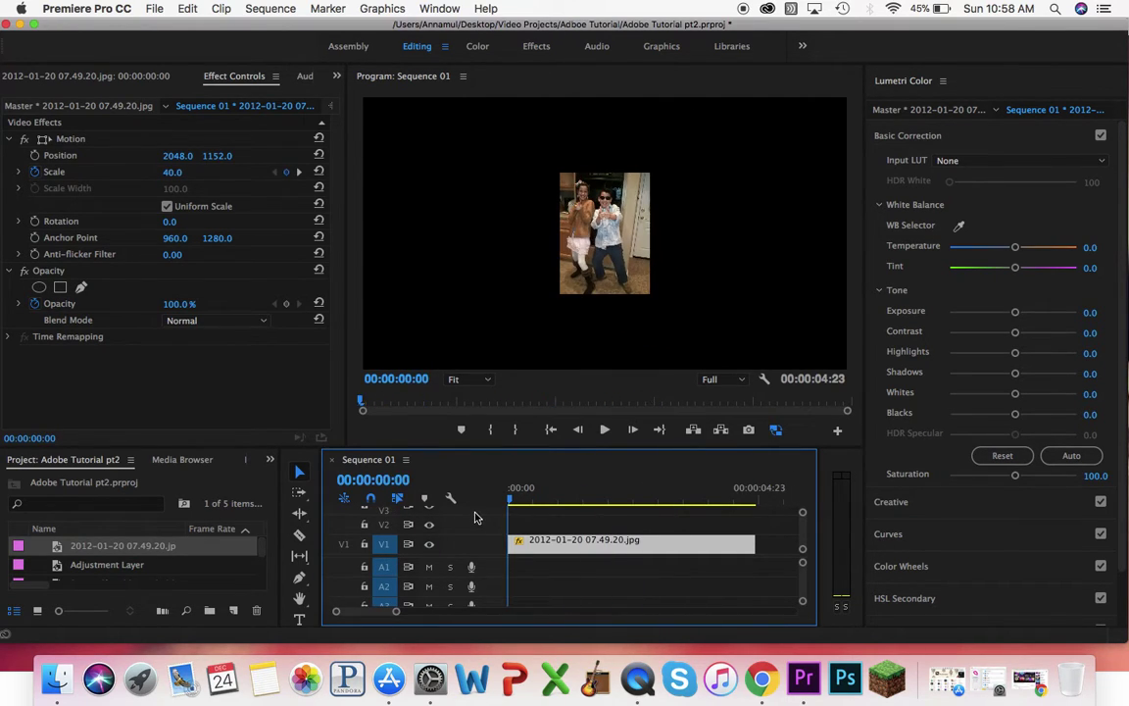
pyautogui.click(605, 430)
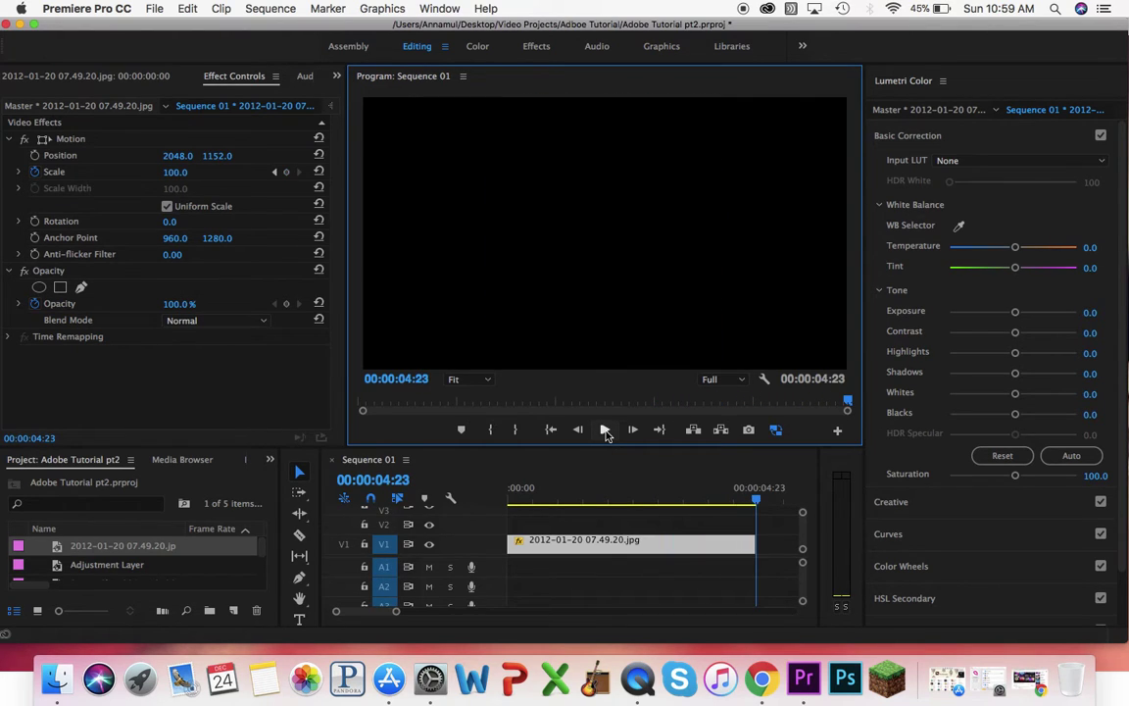
pyautogui.moveTo(752, 501); pyautogui.dragTo(493, 513)
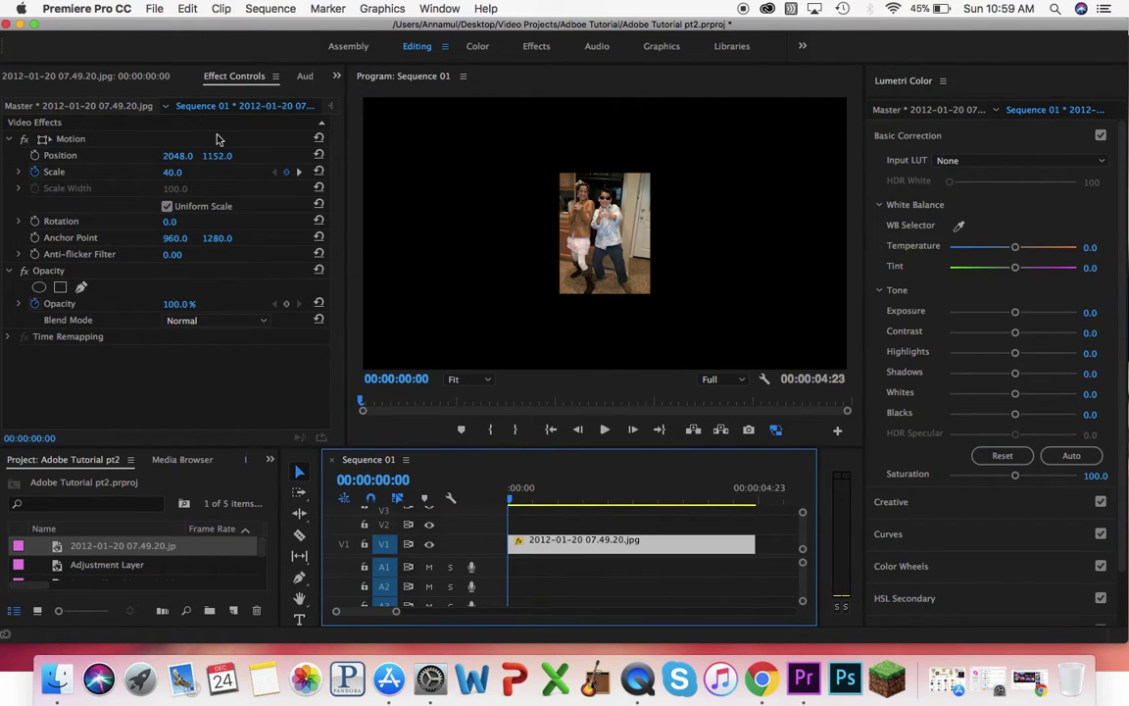
pyautogui.click(604, 431)
pyautogui.click(604, 430)
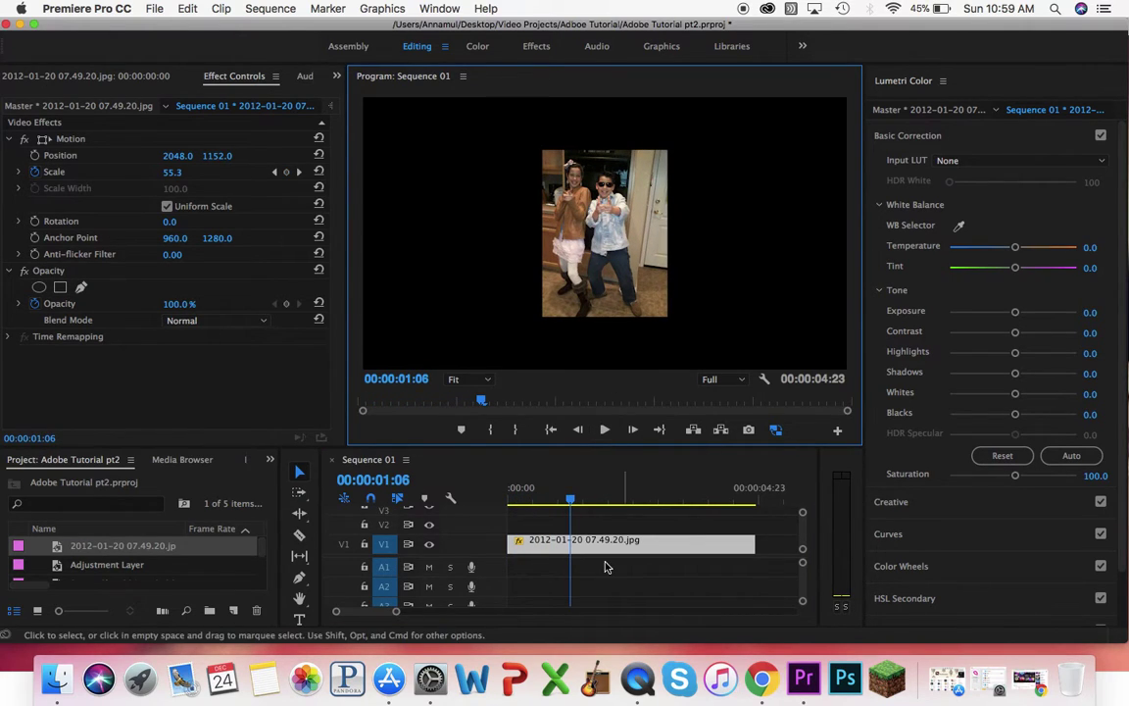
# Set the photo's horizontal Position to -400 at 00:00:00:00, moving it out of frame, and turn on Position keyframing
pyautogui.moveTo(571, 501); pyautogui.dragTo(445, 504)
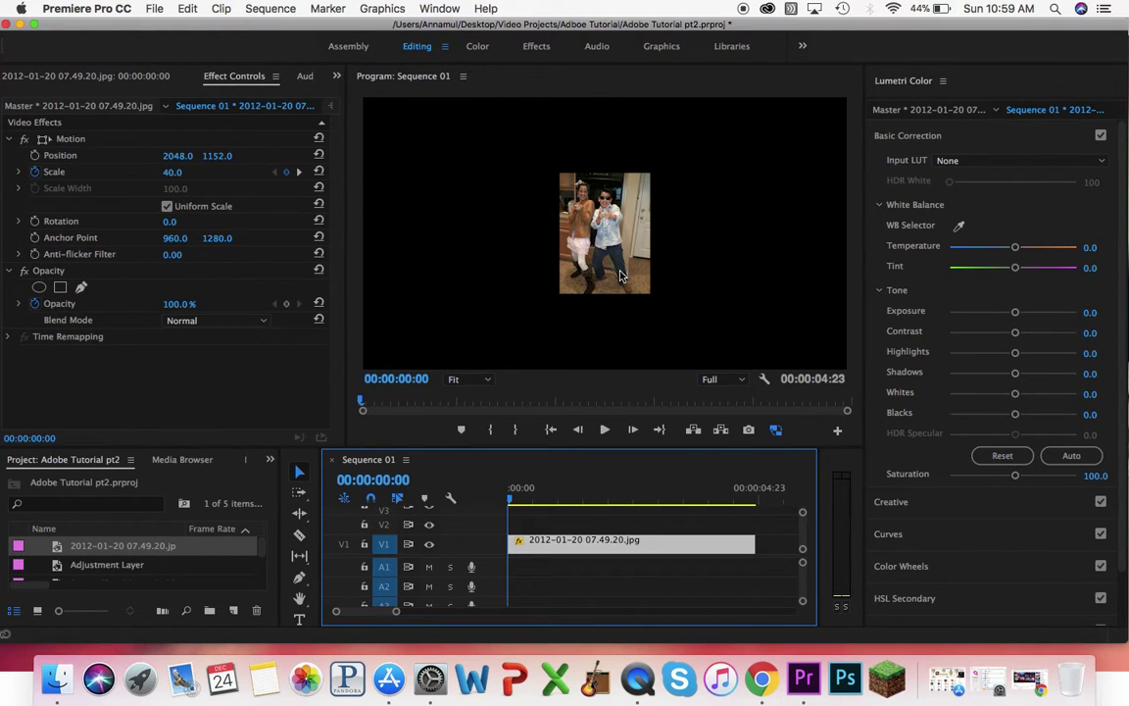
pyautogui.click(176, 155)
pyautogui.write('0')
pyautogui.press('Return')
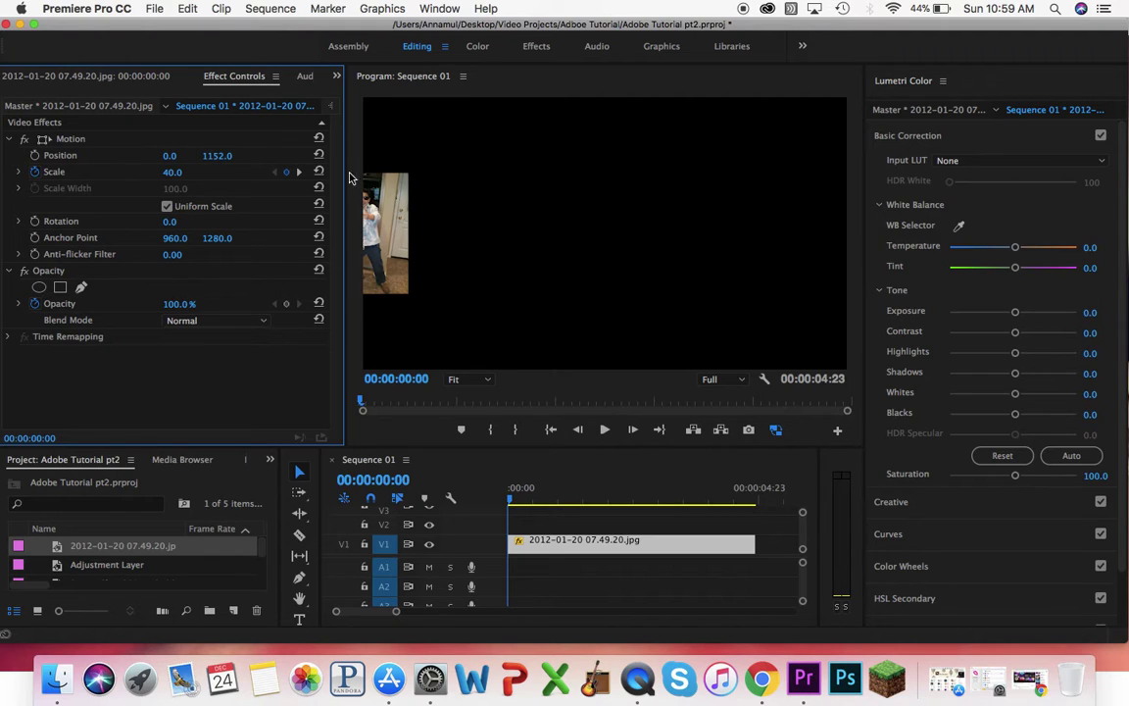
pyautogui.click(173, 155)
pyautogui.write('-')
pyautogui.press('Return')
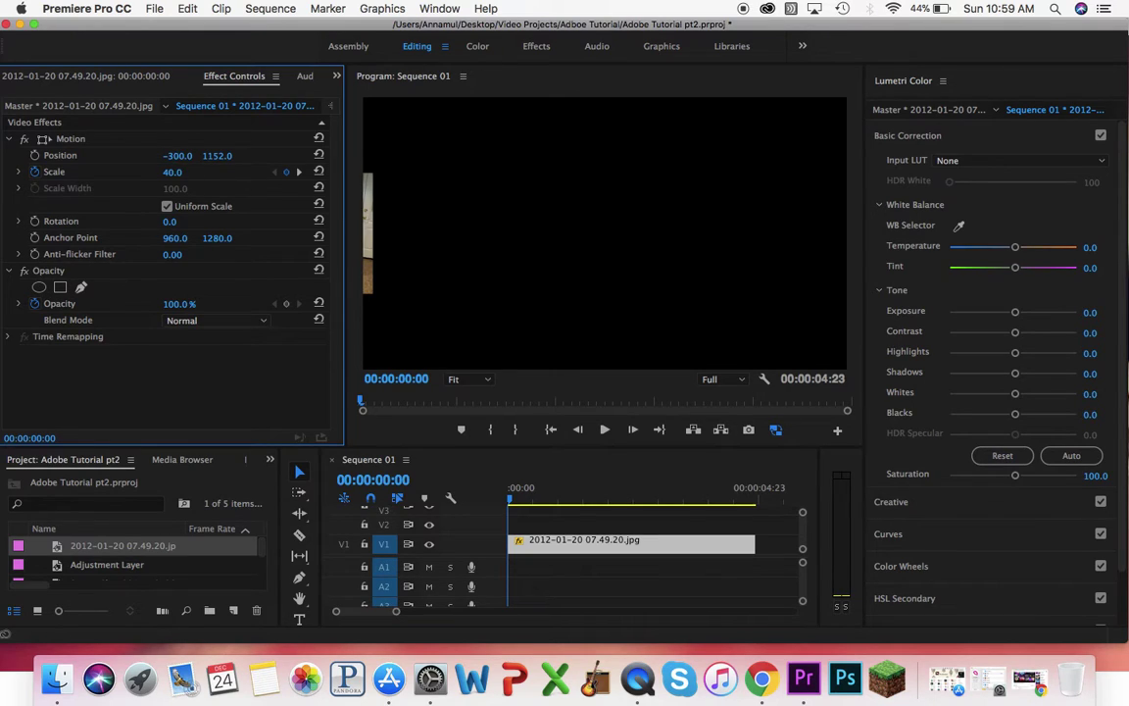
pyautogui.click(178, 155)
pyautogui.write('-4')
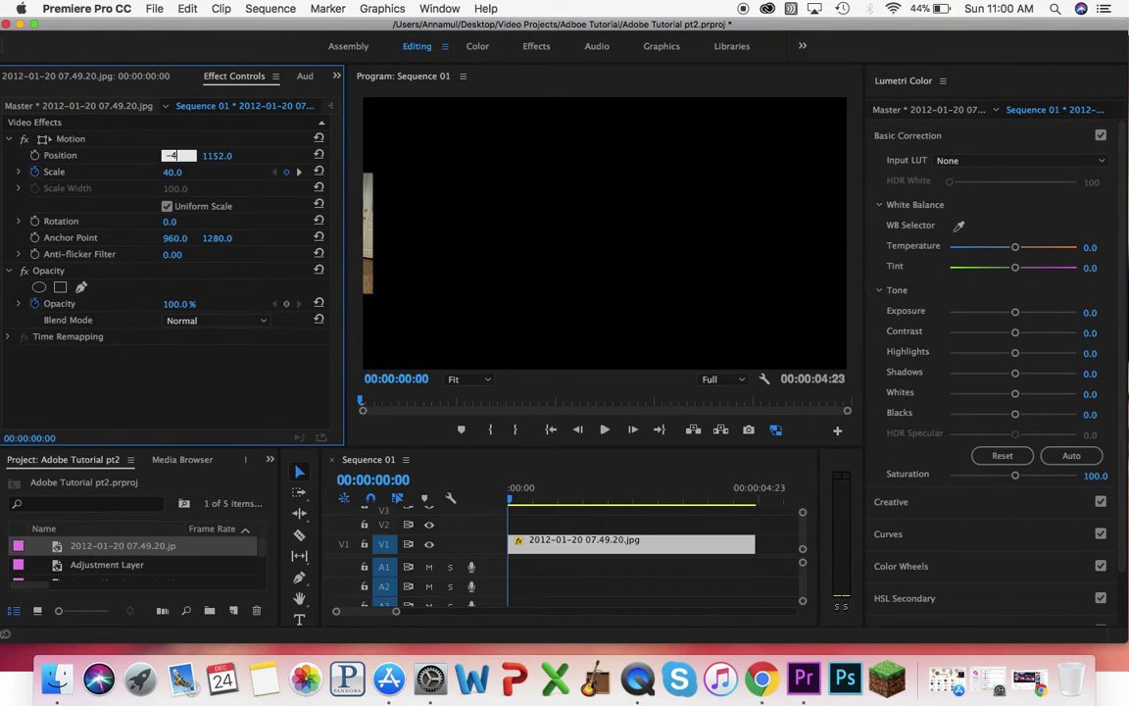
pyautogui.press('Return')
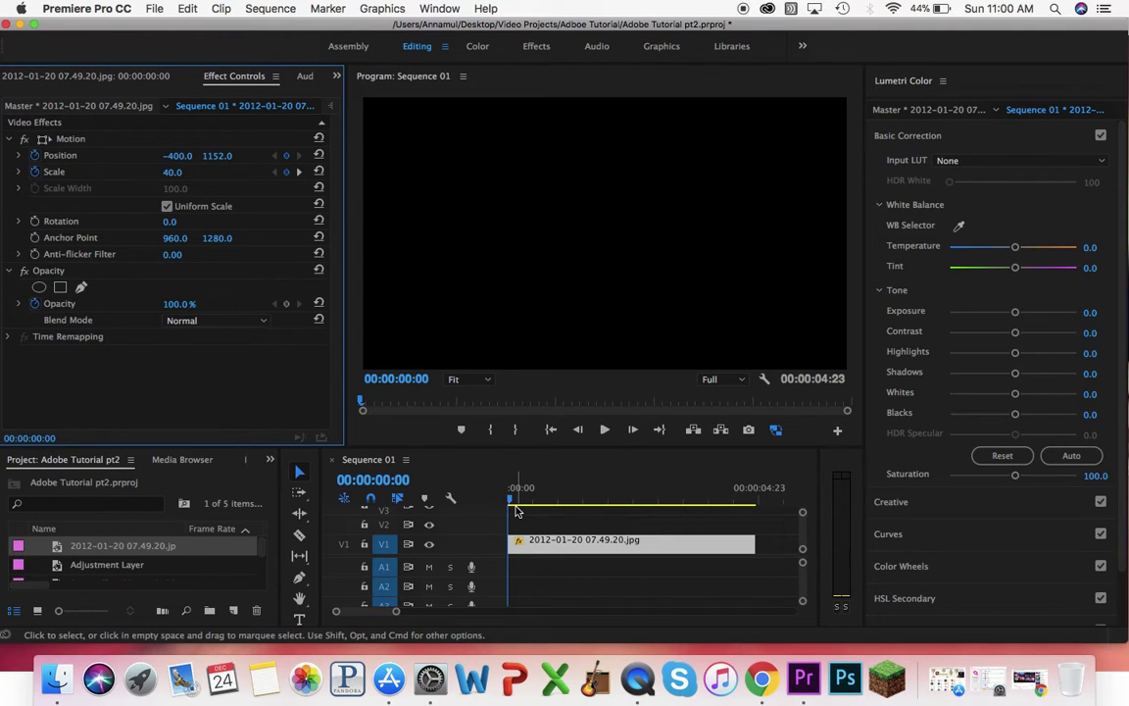
# Add a Position keyframe with a horizontal value of 2000 at the end of the photo clip, at 00:00:04:23
pyautogui.moveTo(509, 500); pyautogui.dragTo(760, 513)
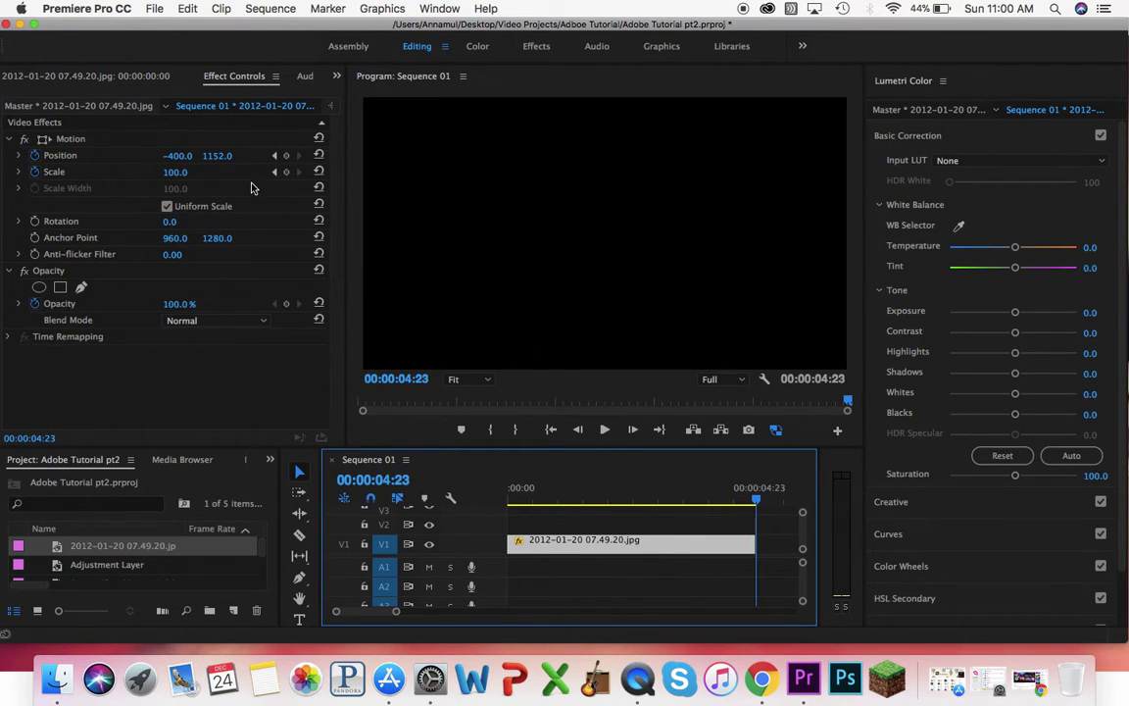
pyautogui.click(179, 154)
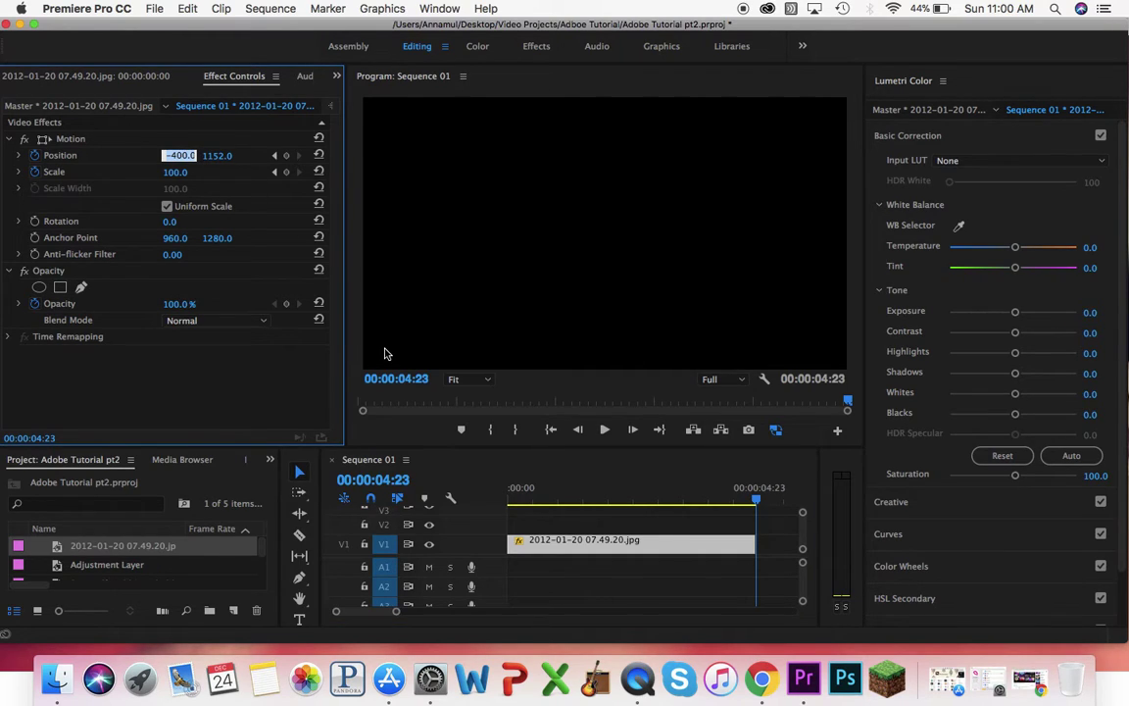
pyautogui.write('2500')
pyautogui.press('Return')
pyautogui.click(178, 155)
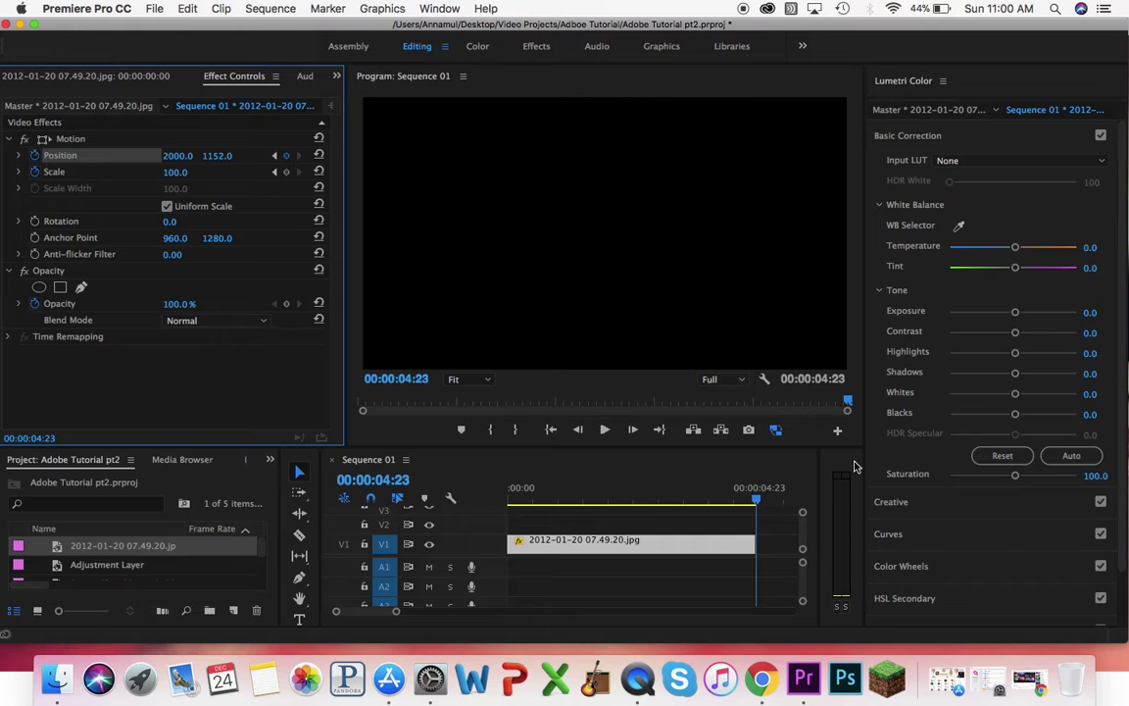
# Scrub through the photo clip and play it twice from the start to preview the combined Position and Scale animation
pyautogui.moveTo(681, 490); pyautogui.dragTo(631, 547)
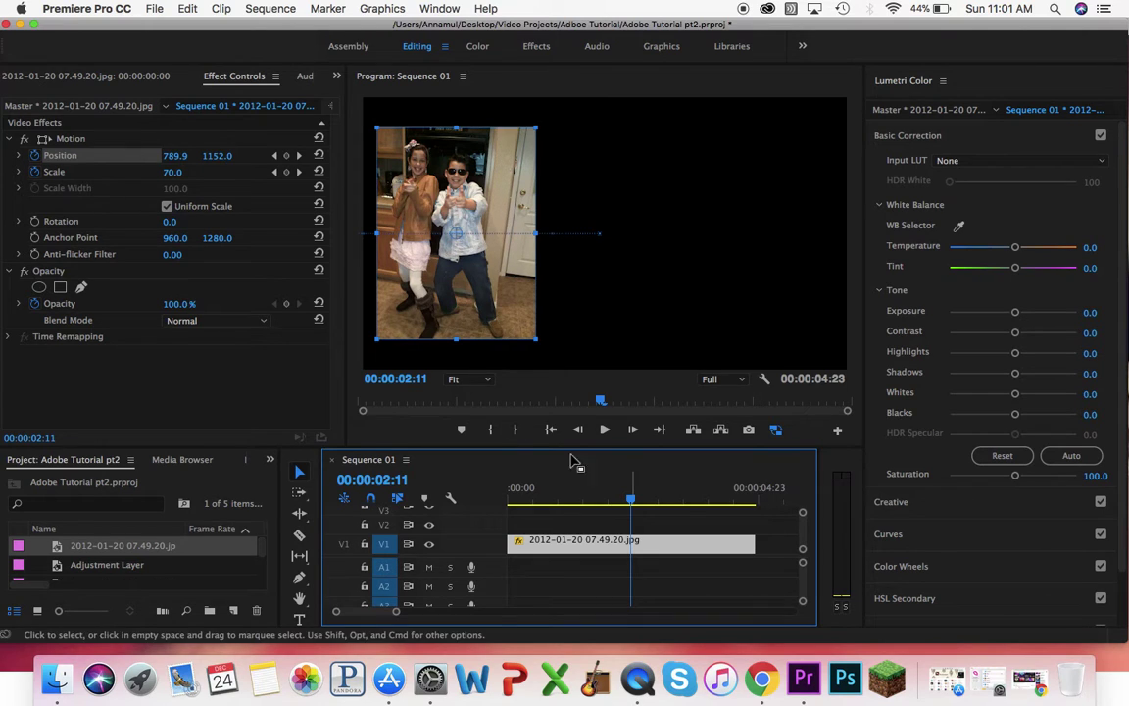
pyautogui.moveTo(630, 502); pyautogui.dragTo(436, 480)
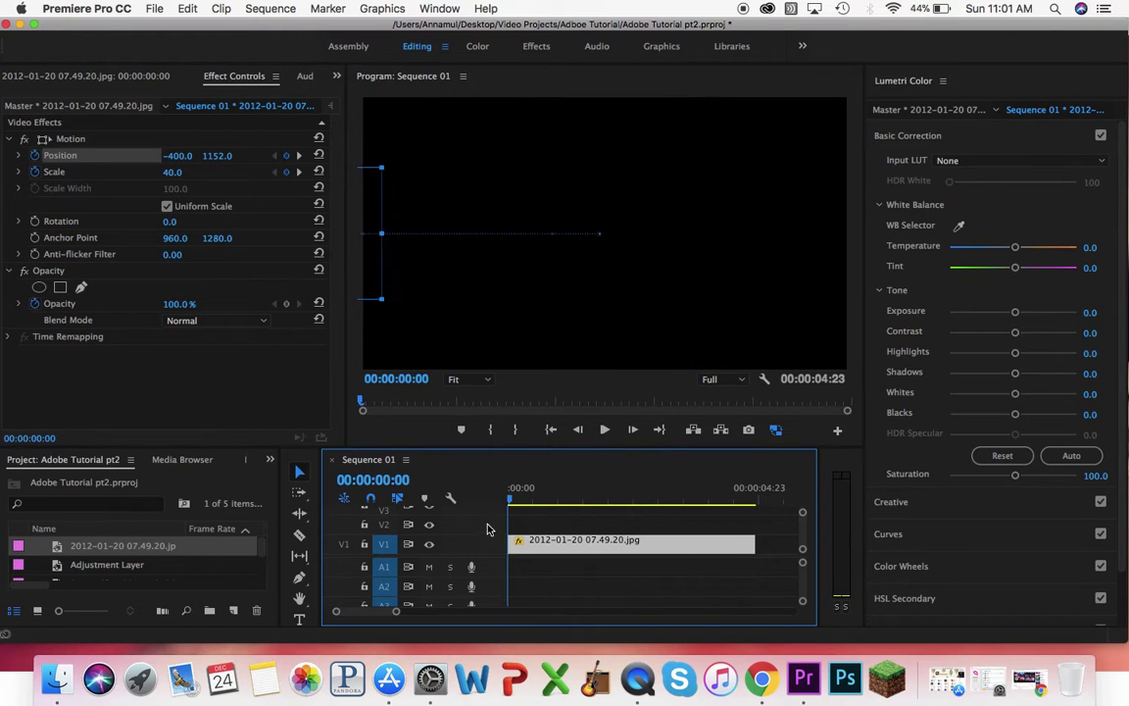
pyautogui.click(605, 430)
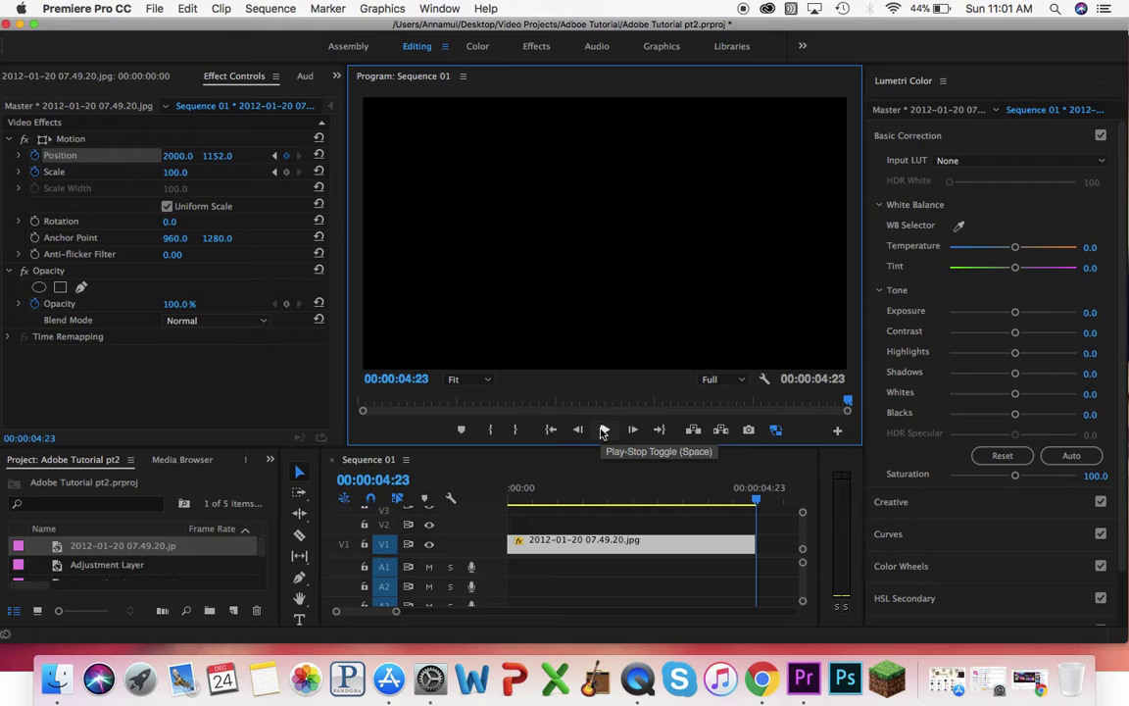
pyautogui.moveTo(633, 497); pyautogui.dragTo(428, 529)
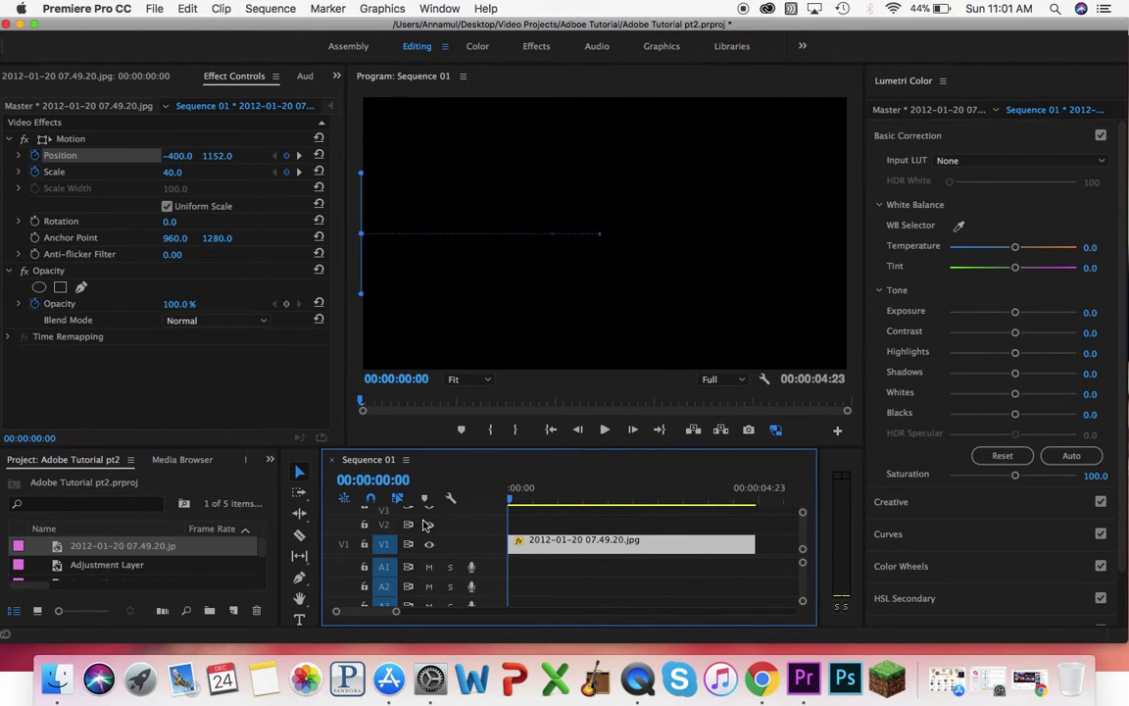
pyautogui.click(608, 429)
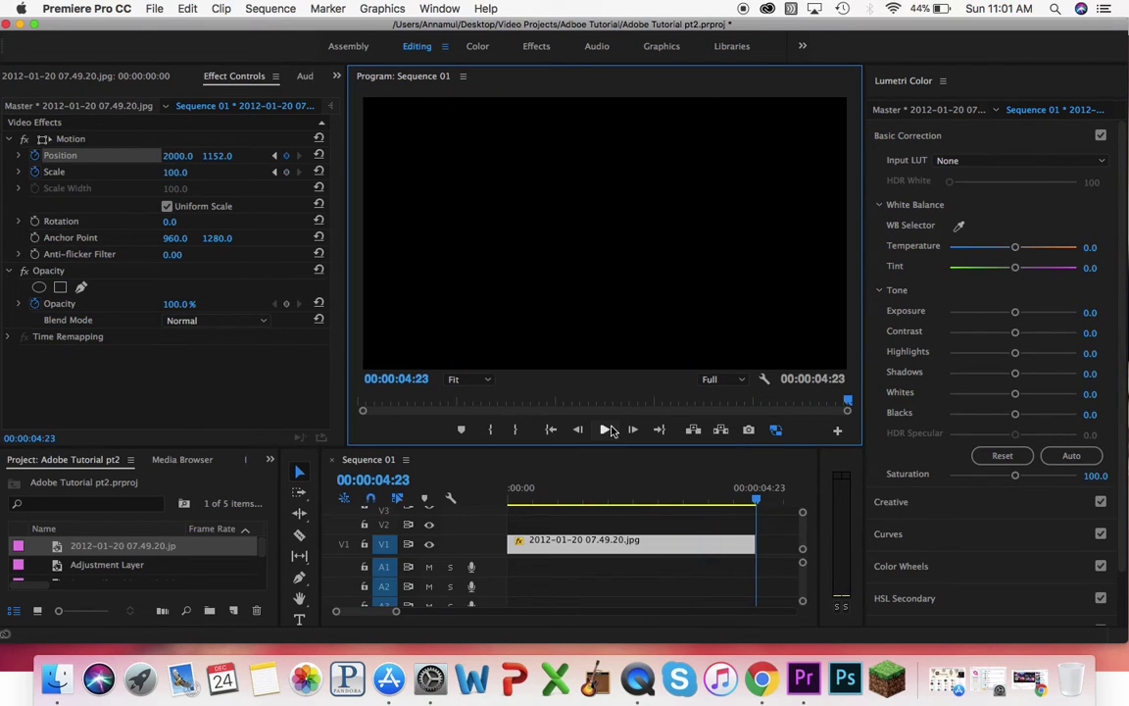
# Replace the animated photo clip on V1 with a fresh copy of 2012-01-20 07.49.20.jpg and show its effect settings
pyautogui.click(603, 551)
pyautogui.press('Delete')
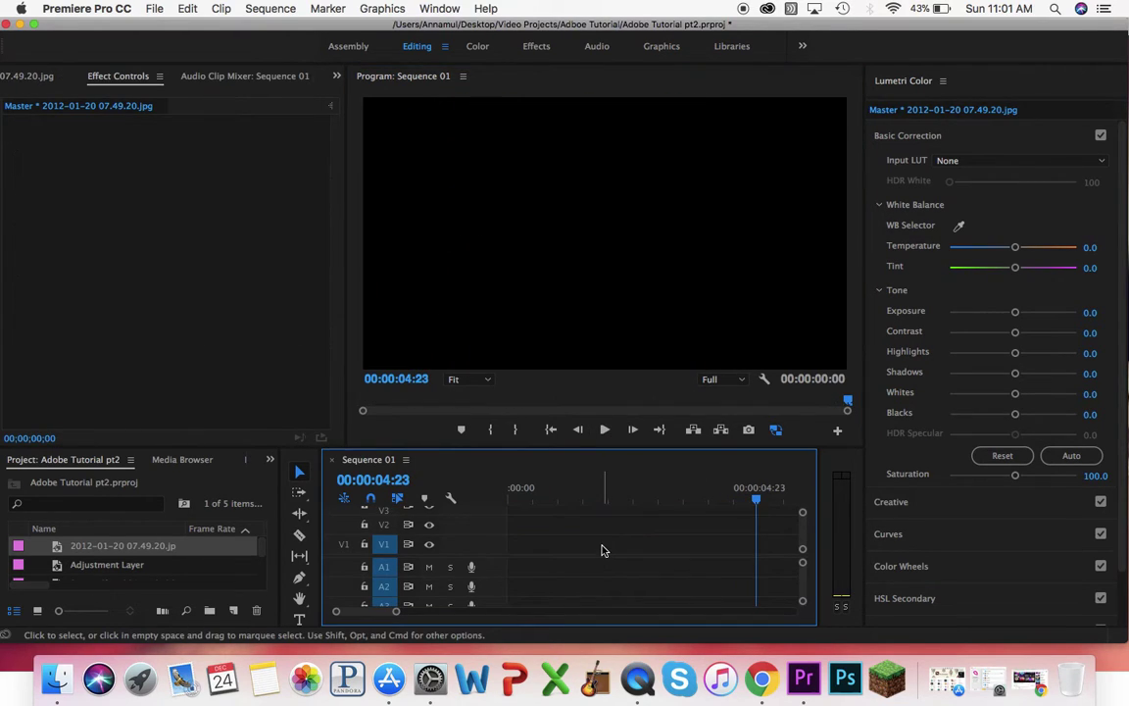
pyautogui.doubleClick(17, 552)
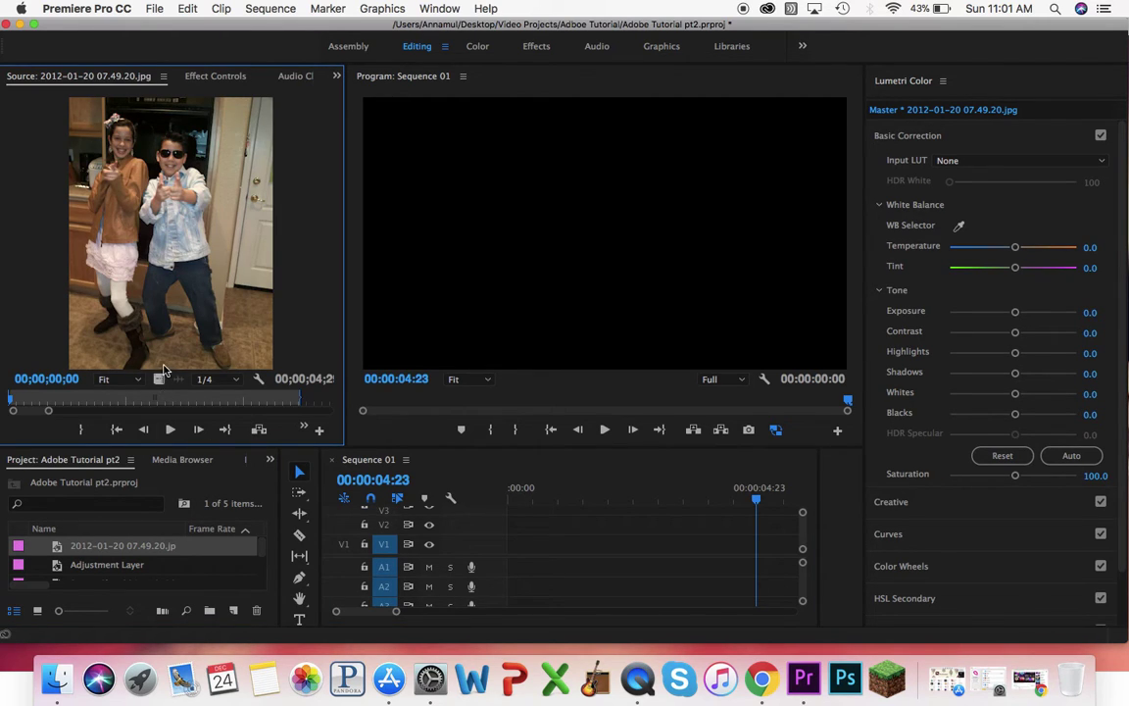
pyautogui.moveTo(158, 379); pyautogui.dragTo(515, 559)
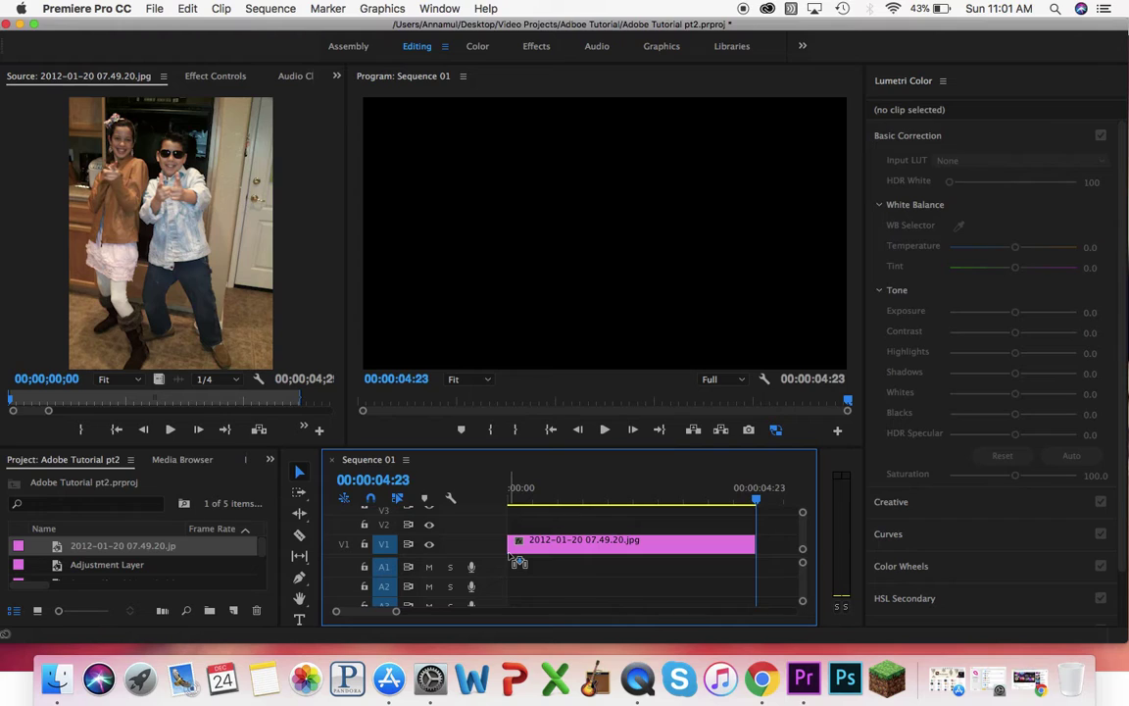
pyautogui.doubleClick(586, 539)
pyautogui.click(305, 78)
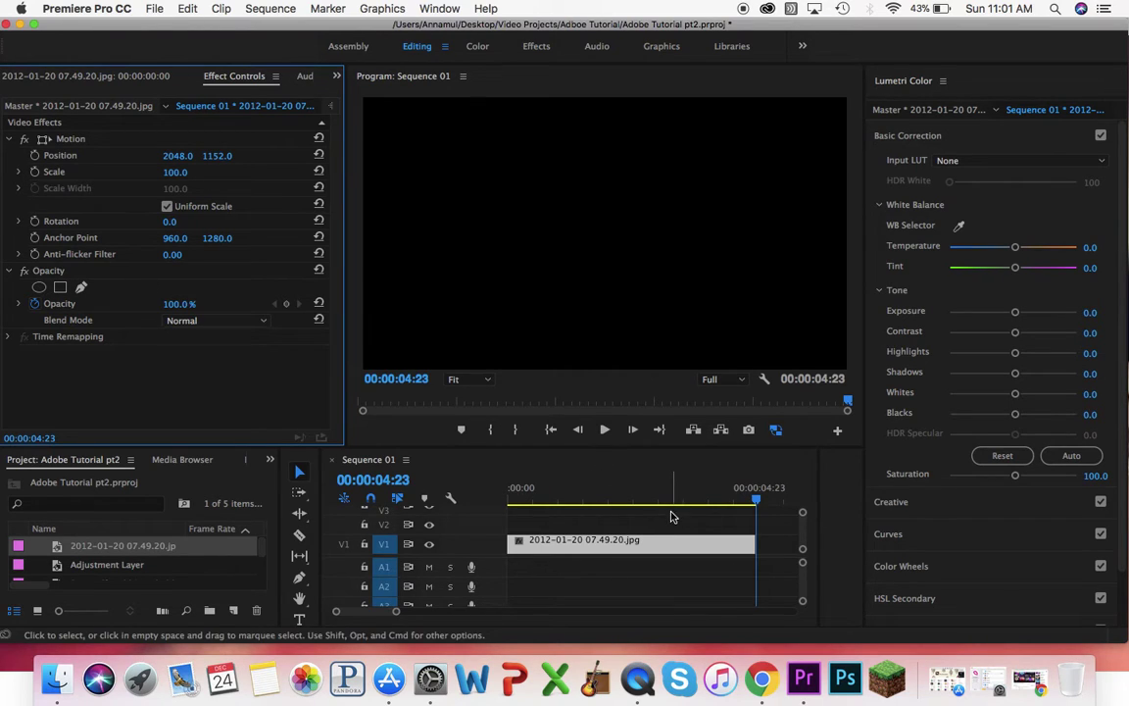
# At 00:00:00:00, move the photo mostly past the frame's left edge, to Position about -581, 1145, then turn on Position keyframing and save
pyautogui.moveTo(760, 502); pyautogui.dragTo(468, 547)
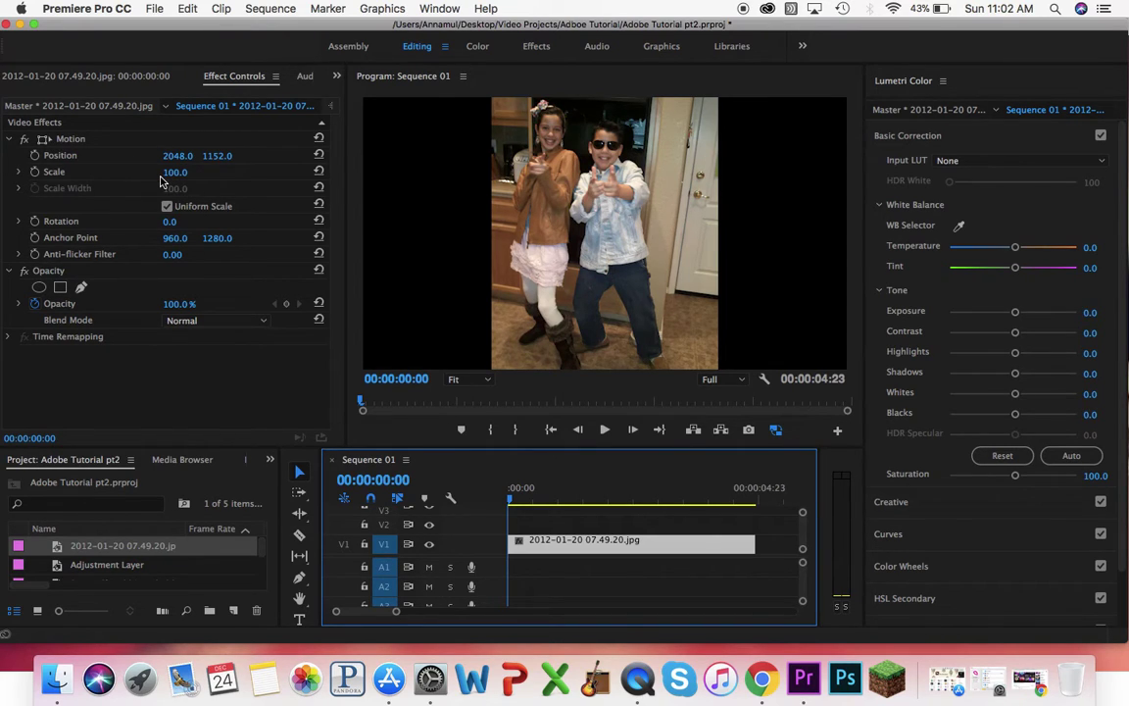
pyautogui.click(59, 141)
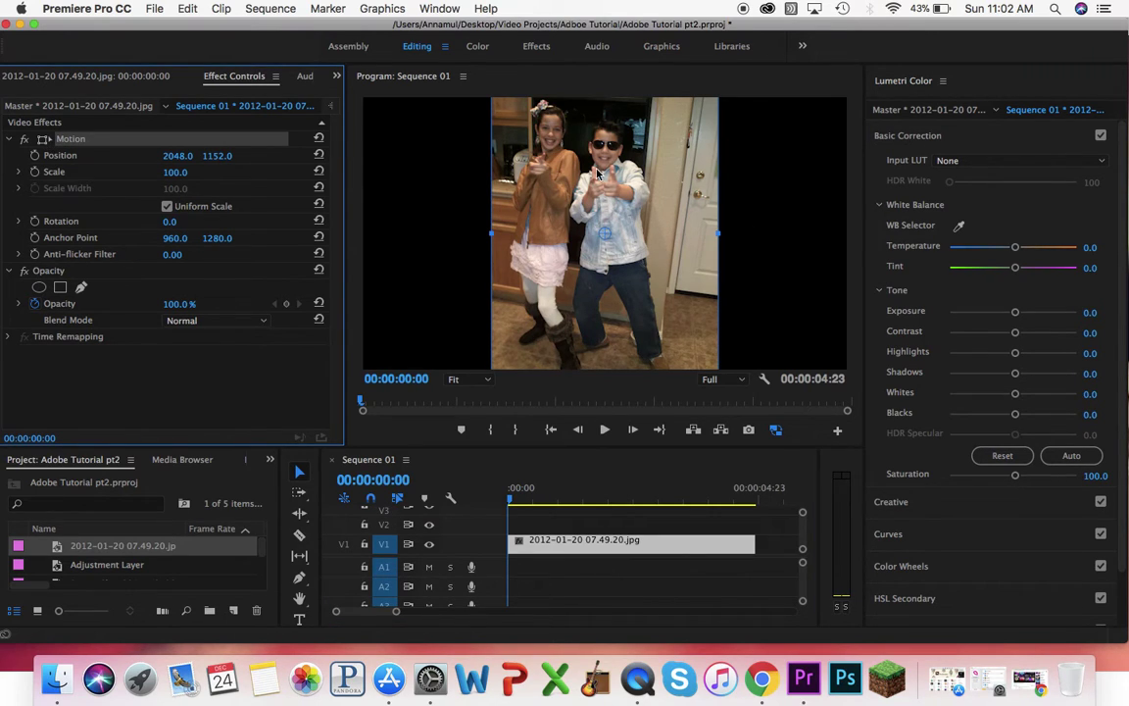
pyautogui.moveTo(592, 169); pyautogui.dragTo(302, 177)
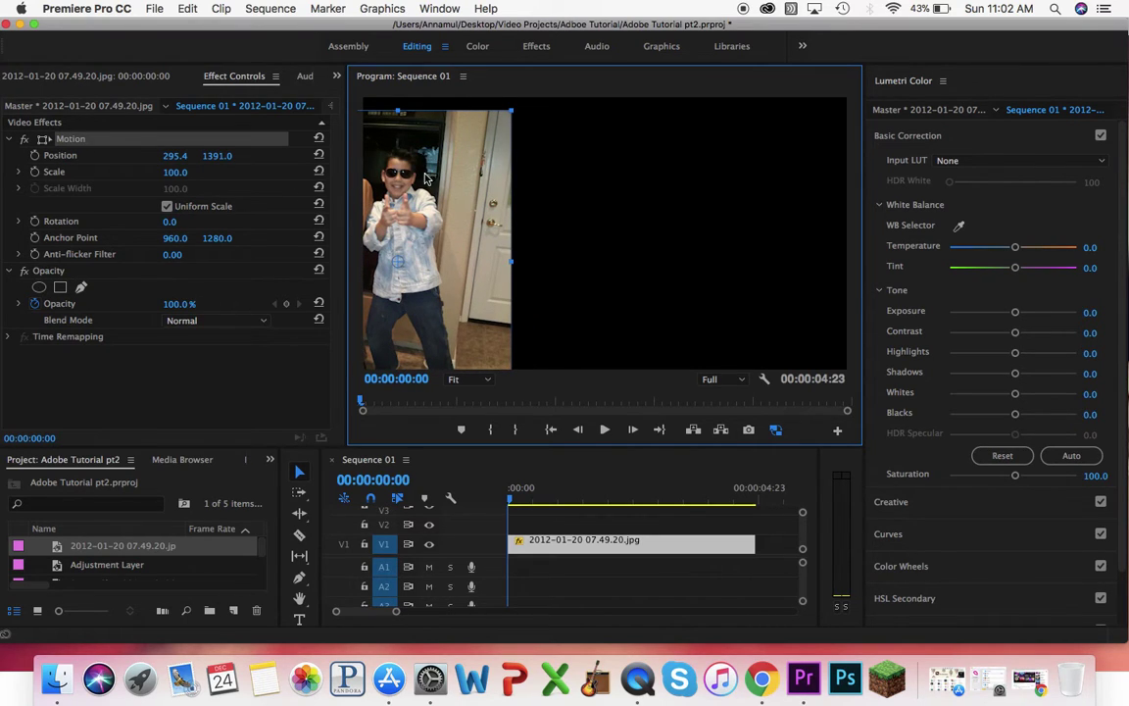
pyautogui.click(70, 139)
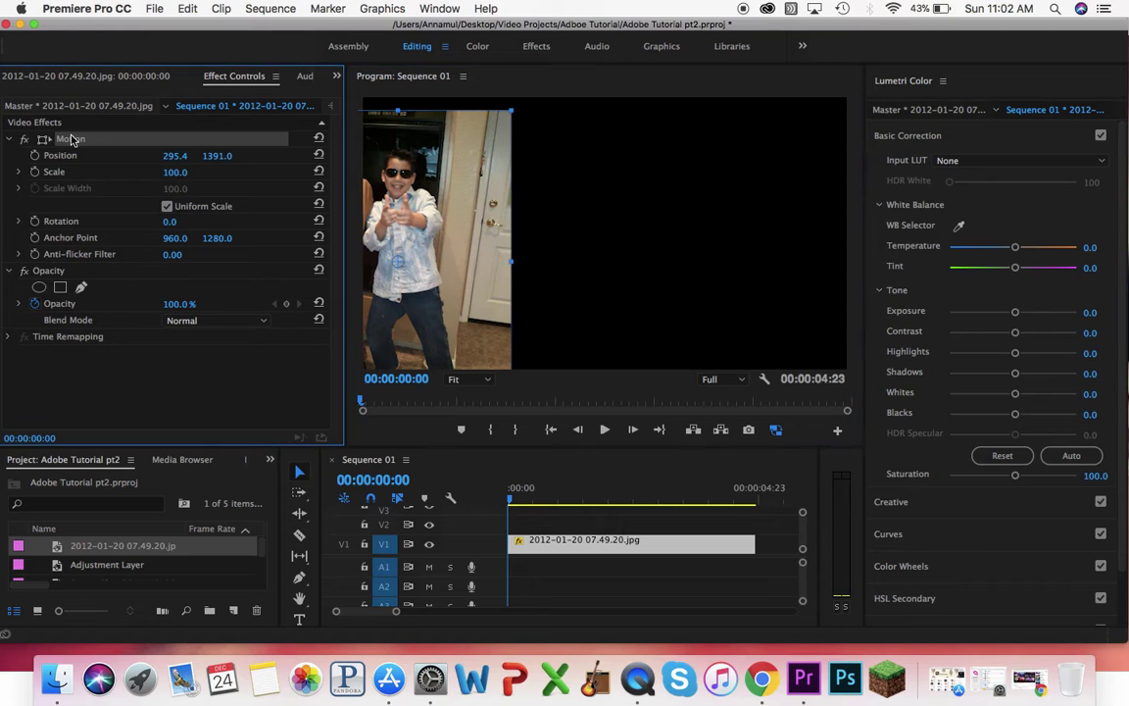
pyautogui.moveTo(471, 155); pyautogui.dragTo(324, 135)
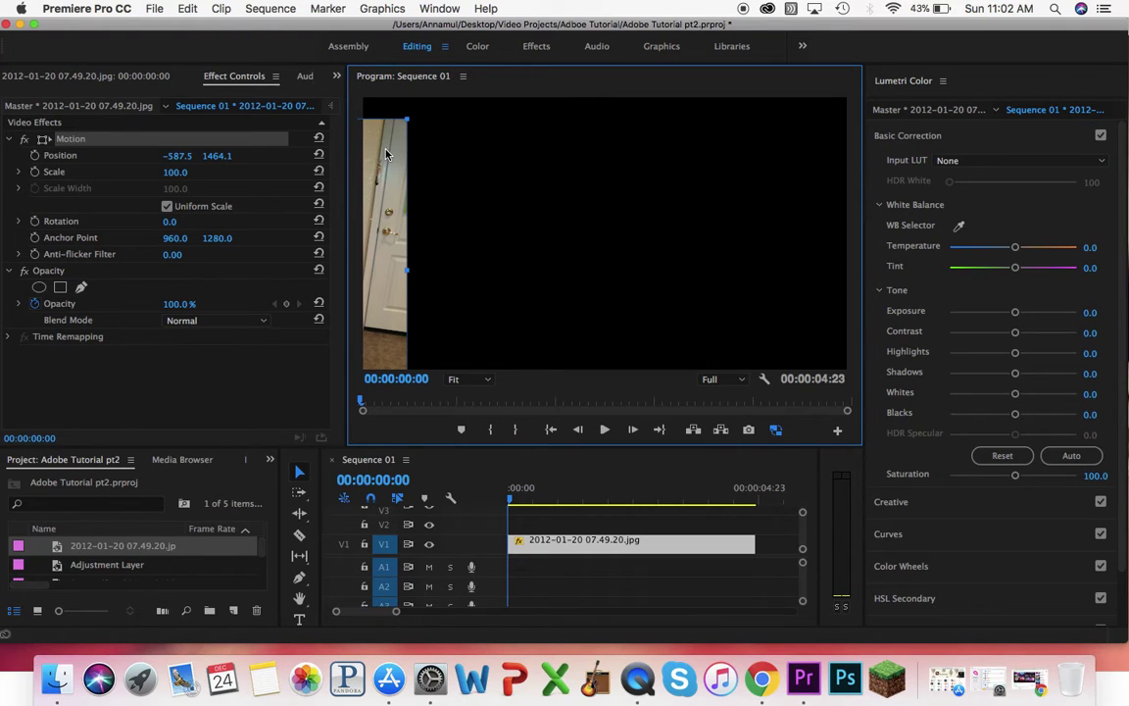
pyautogui.moveTo(386, 154); pyautogui.dragTo(387, 117)
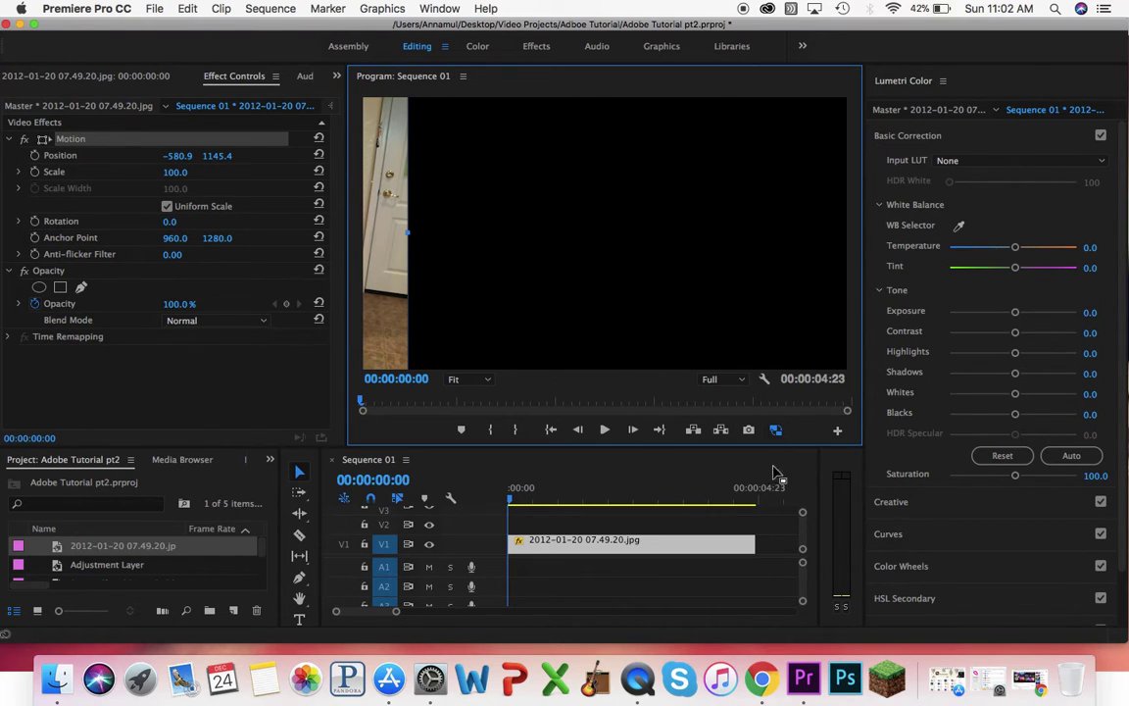
pyautogui.click(34, 156)
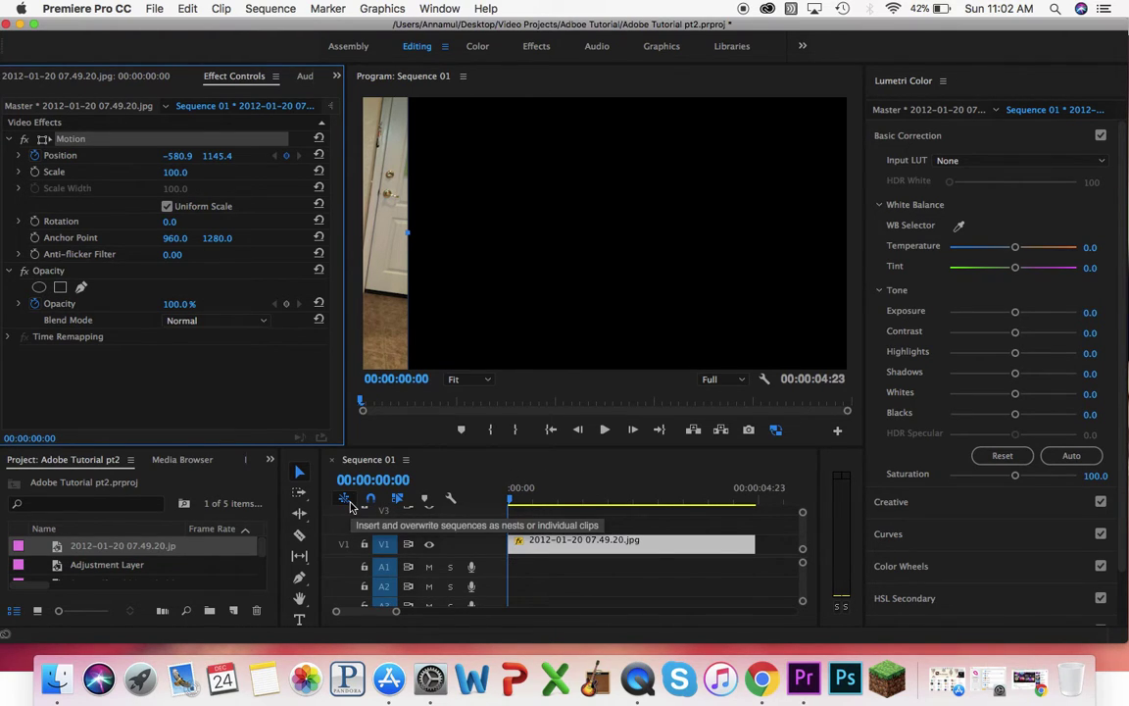
pyautogui.press('cmd+s')
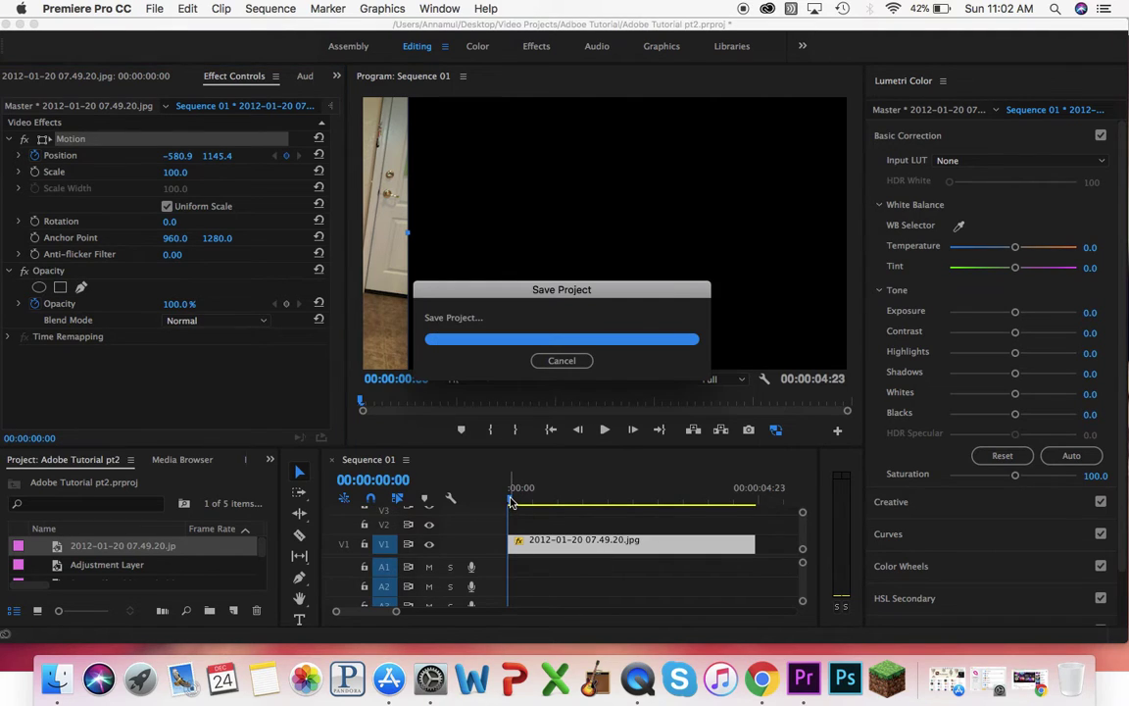
# At 00:00:04:22, move the photo to the frame's right side, to Position about 3143, 1172, and preview the slide from the start
pyautogui.moveTo(544, 502); pyautogui.dragTo(757, 500)
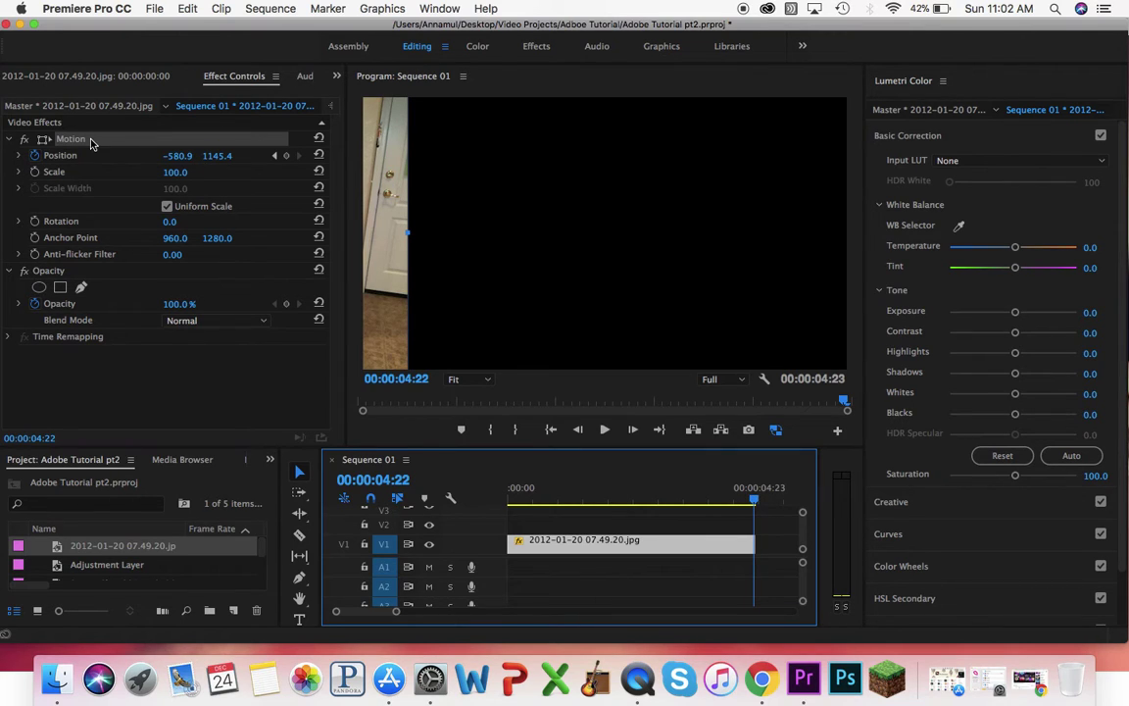
pyautogui.moveTo(384, 172); pyautogui.dragTo(823, 176)
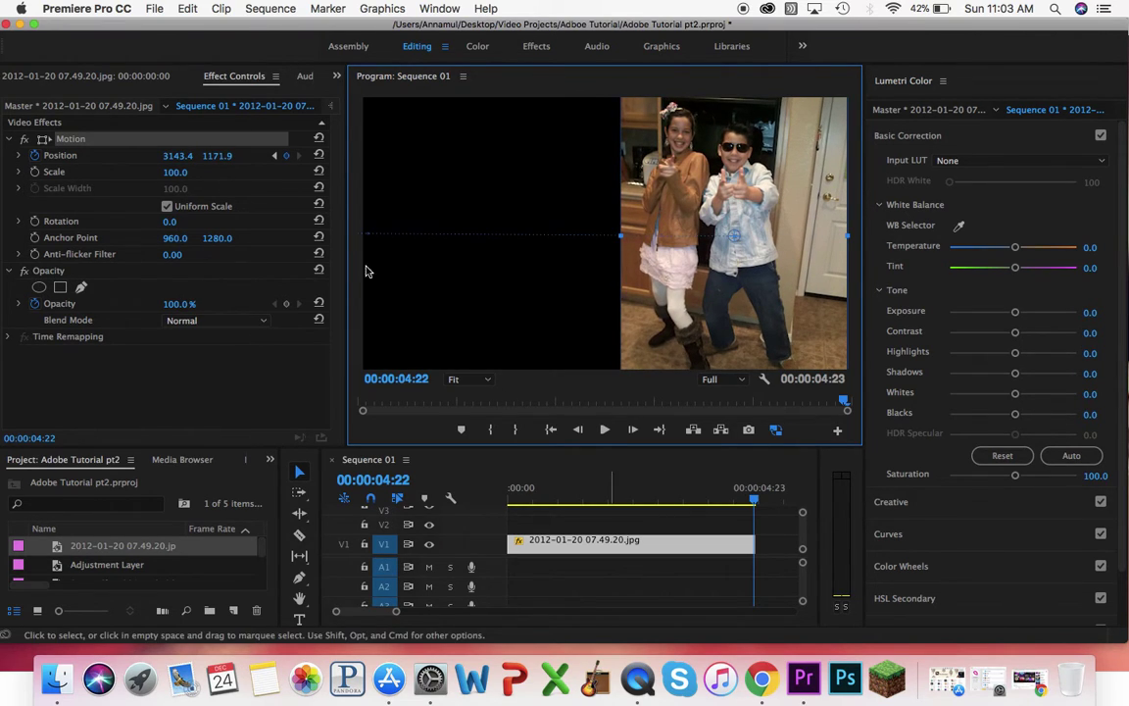
pyautogui.moveTo(609, 502); pyautogui.dragTo(492, 529)
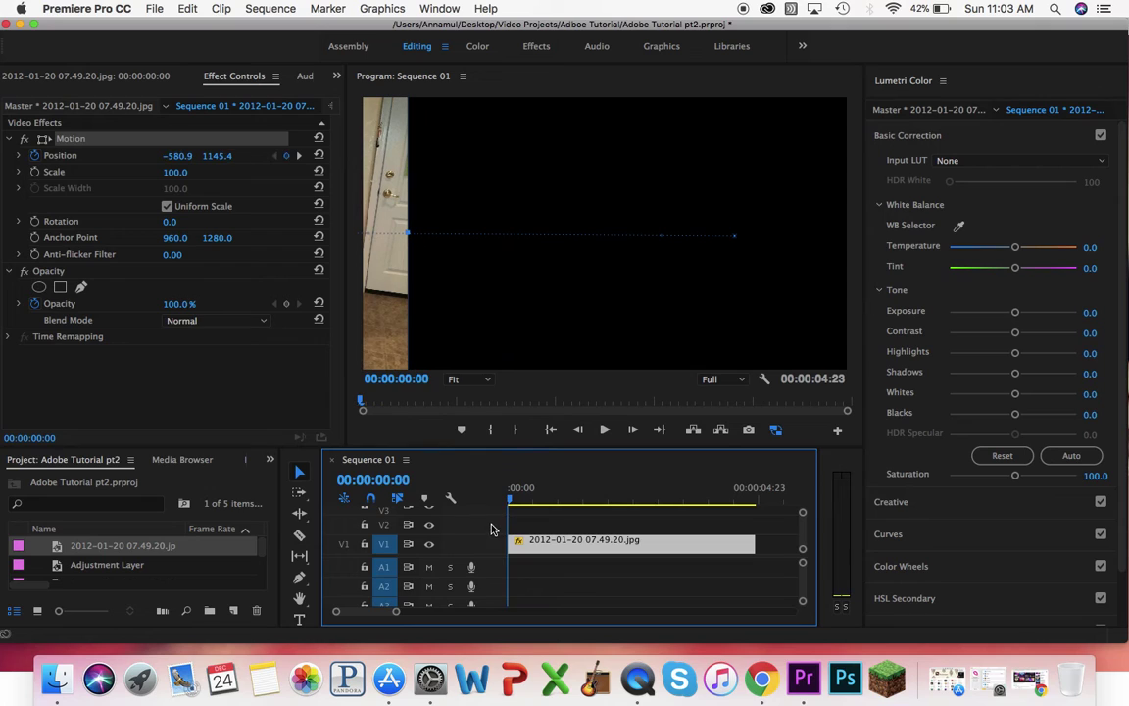
pyautogui.click(603, 431)
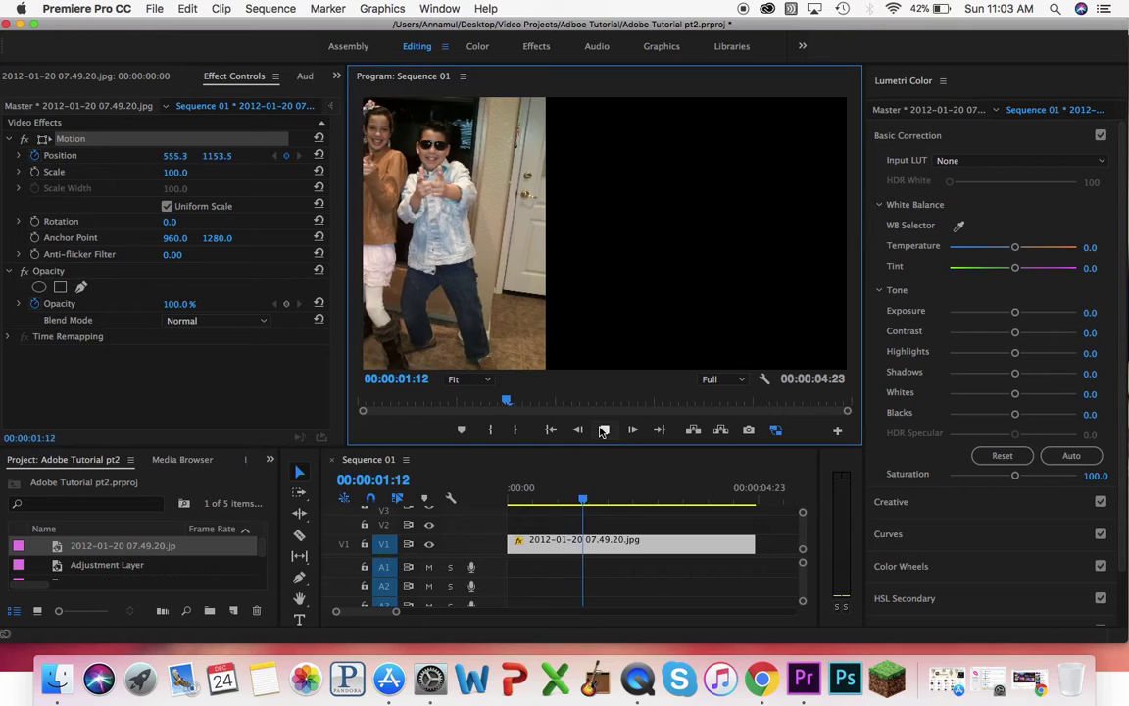
pyautogui.click(603, 431)
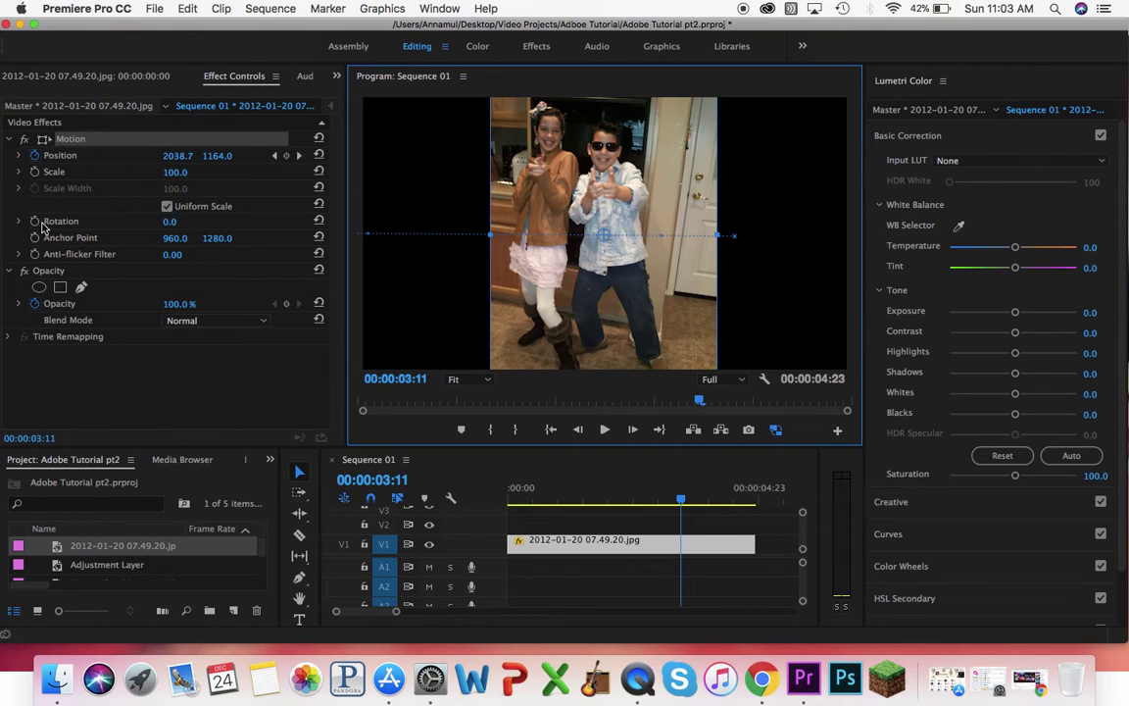
# Delete the sliding photo clip from V1 and place a new copy of the same photo at the sequence start
pyautogui.click(595, 549)
pyautogui.press('Delete')
pyautogui.doubleClick(13, 549)
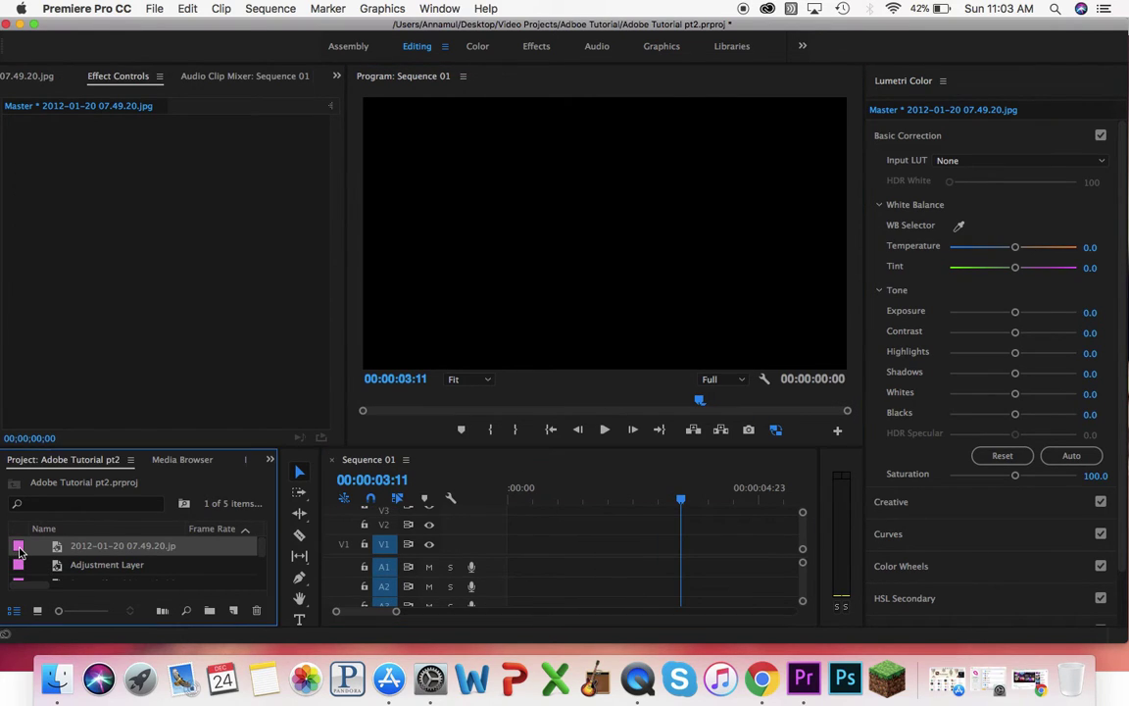
pyautogui.moveTo(159, 378); pyautogui.dragTo(496, 541)
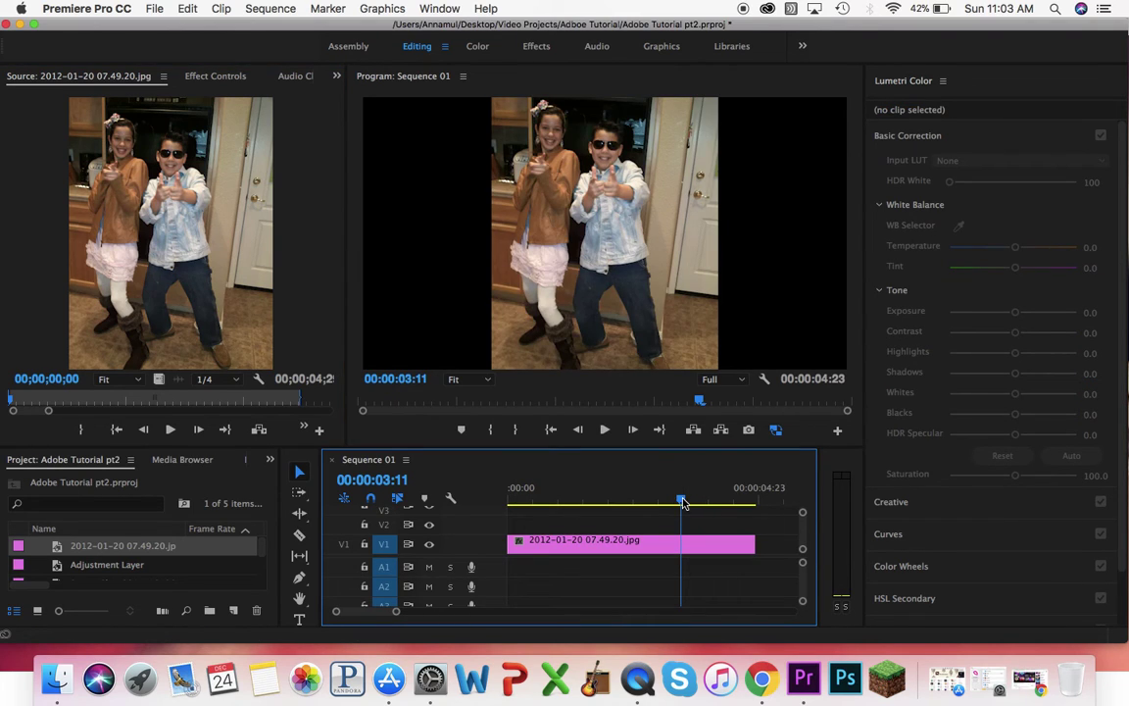
# Turn on Rotation keyframing for the photo at 00:00:00:00 and add a Rotation keyframe of 270 at 00:00:04:22
pyautogui.press('Home')
pyautogui.click(191, 75)
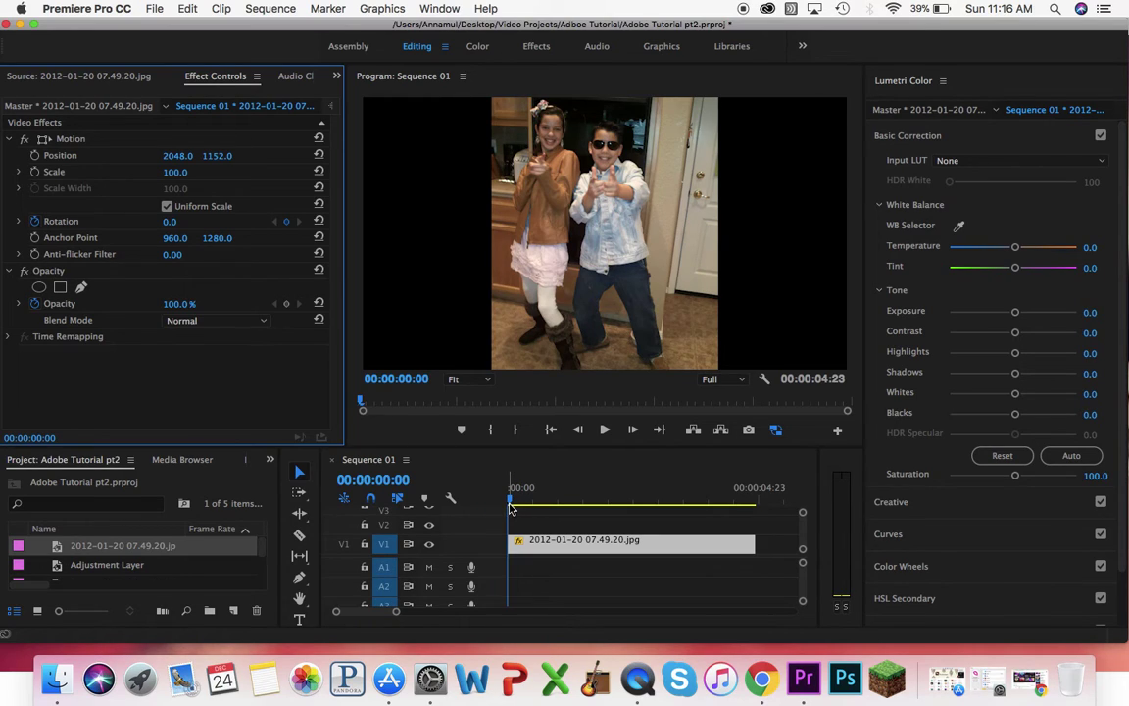
pyautogui.moveTo(509, 506); pyautogui.dragTo(757, 504)
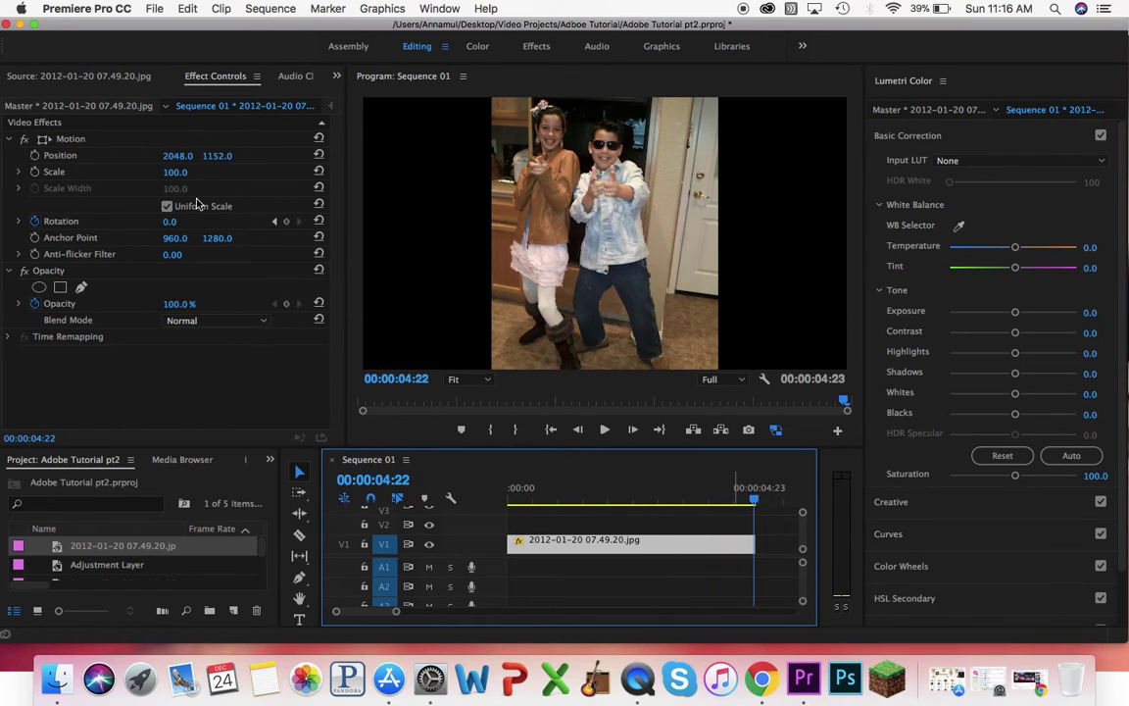
pyautogui.click(172, 222)
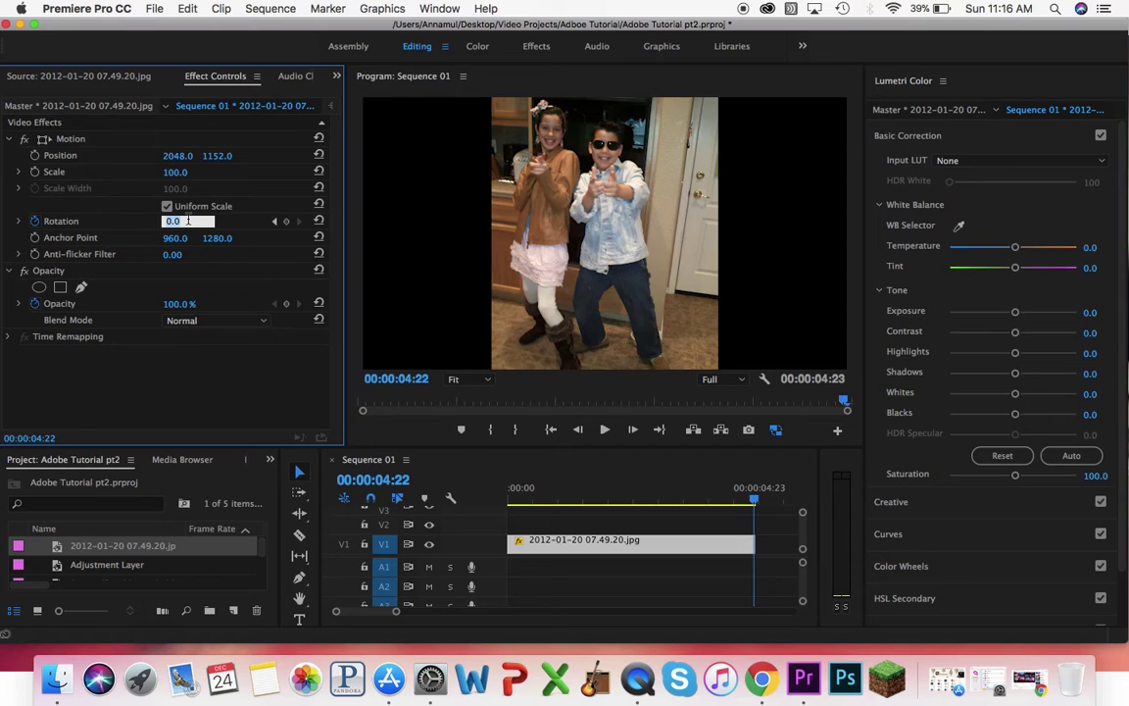
pyautogui.write('270')
# Check the photo partway through its rotation and play the clip from the start to preview the spin
pyautogui.click(621, 502)
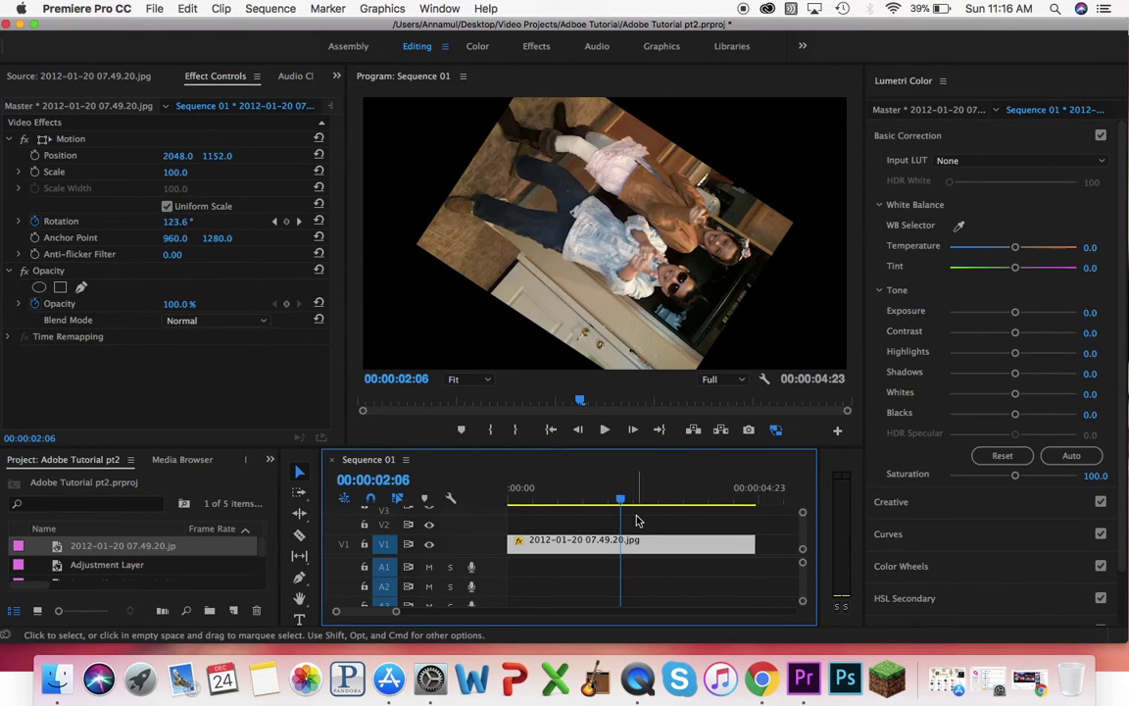
pyautogui.moveTo(621, 501); pyautogui.dragTo(483, 519)
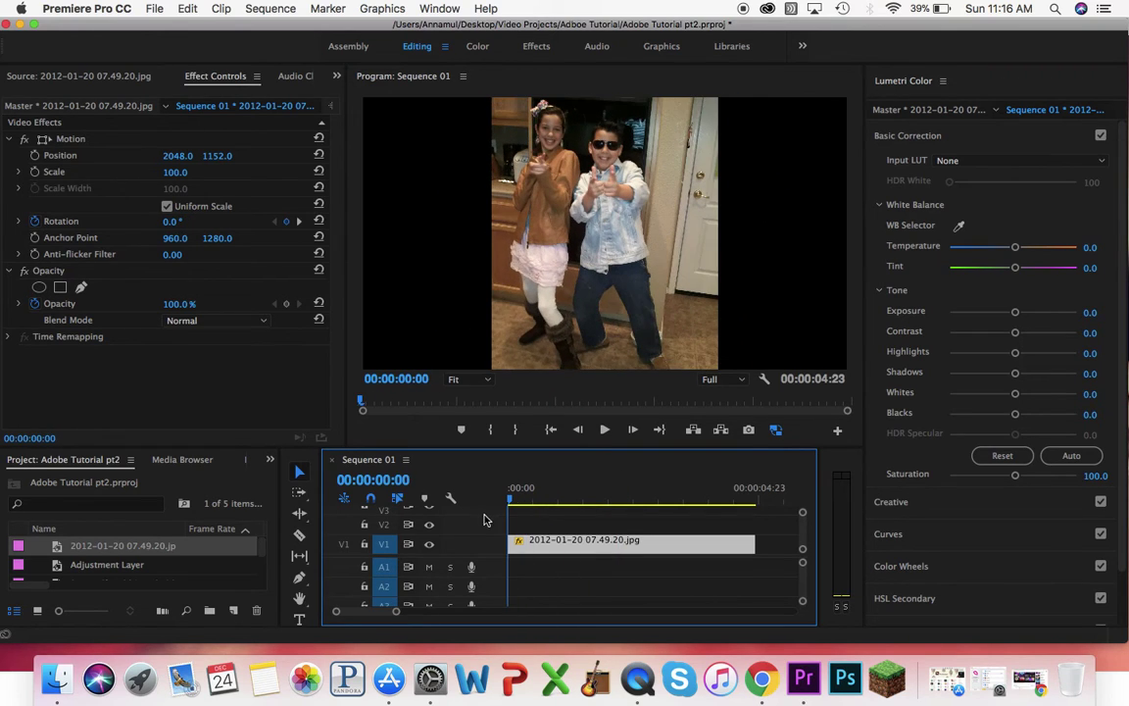
pyautogui.click(604, 429)
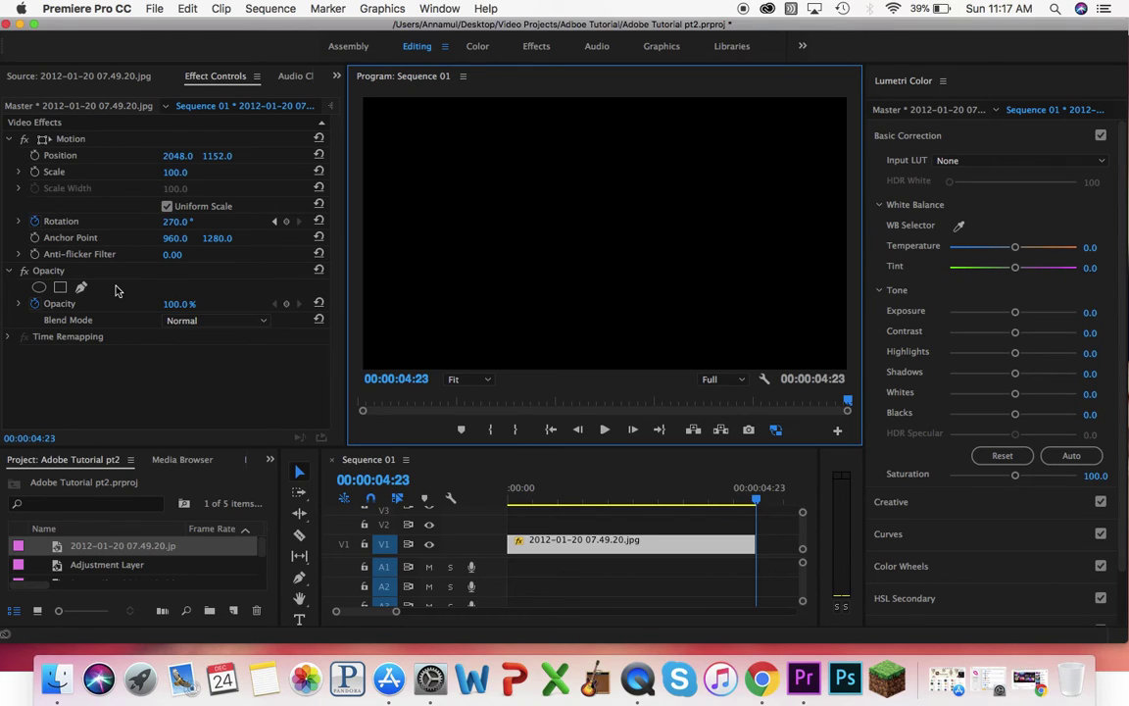
# Set the photo's Rotation to one full turn (1x0.0°) at 00:00:04:23 and preview the spin from the start
pyautogui.click(178, 220)
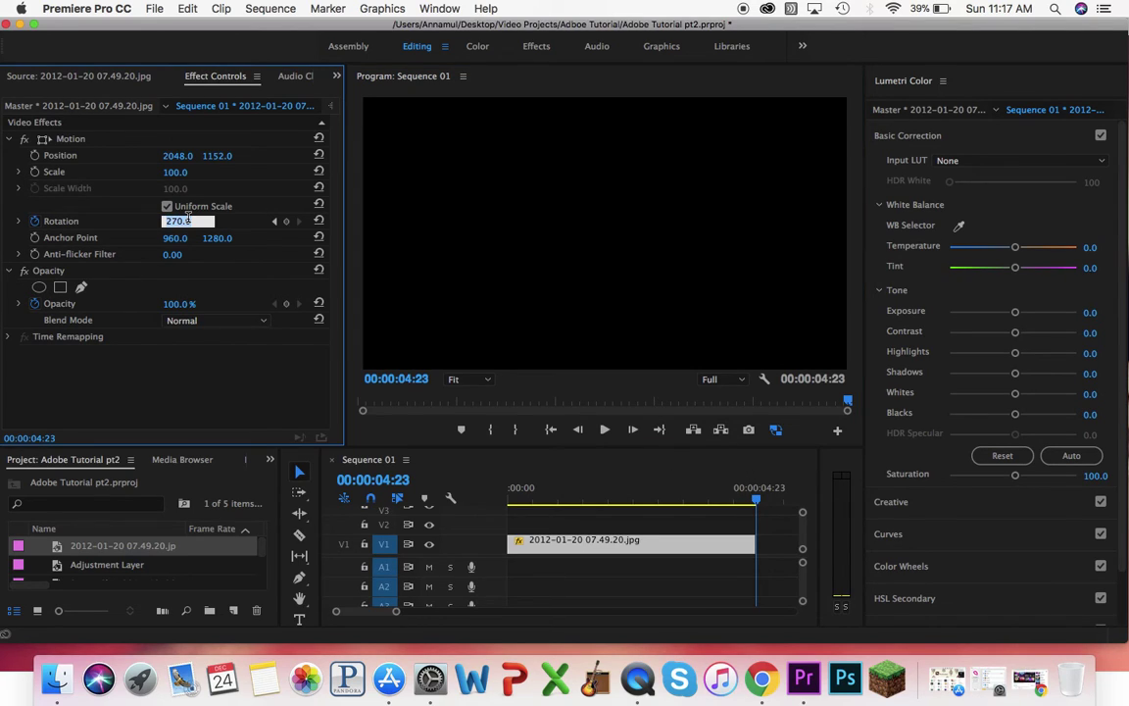
pyautogui.press('Return')
pyautogui.moveTo(660, 486); pyautogui.dragTo(487, 487)
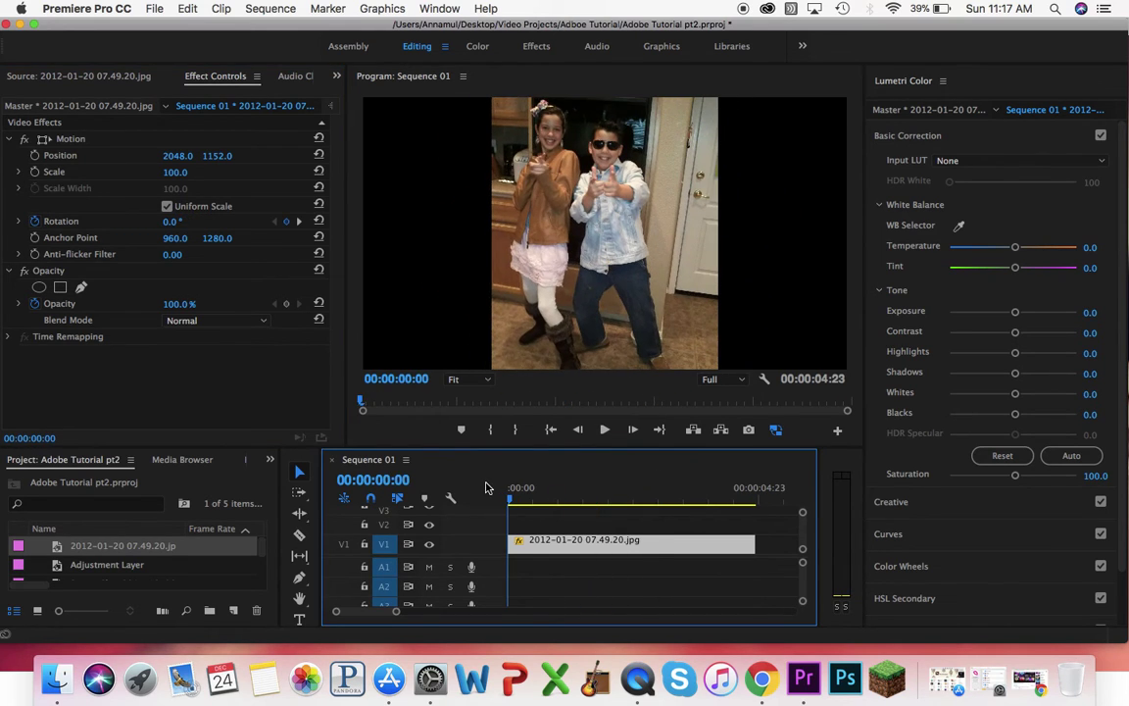
pyautogui.click(604, 429)
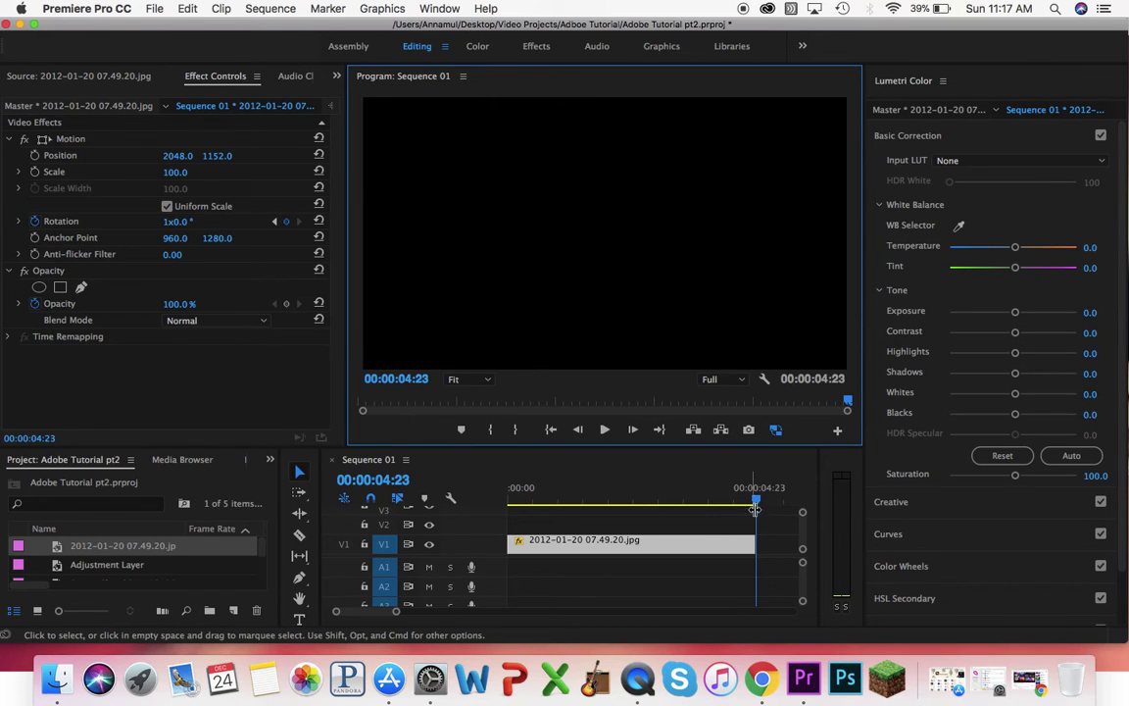
pyautogui.click(620, 500)
pyautogui.moveTo(566, 514); pyautogui.dragTo(475, 525)
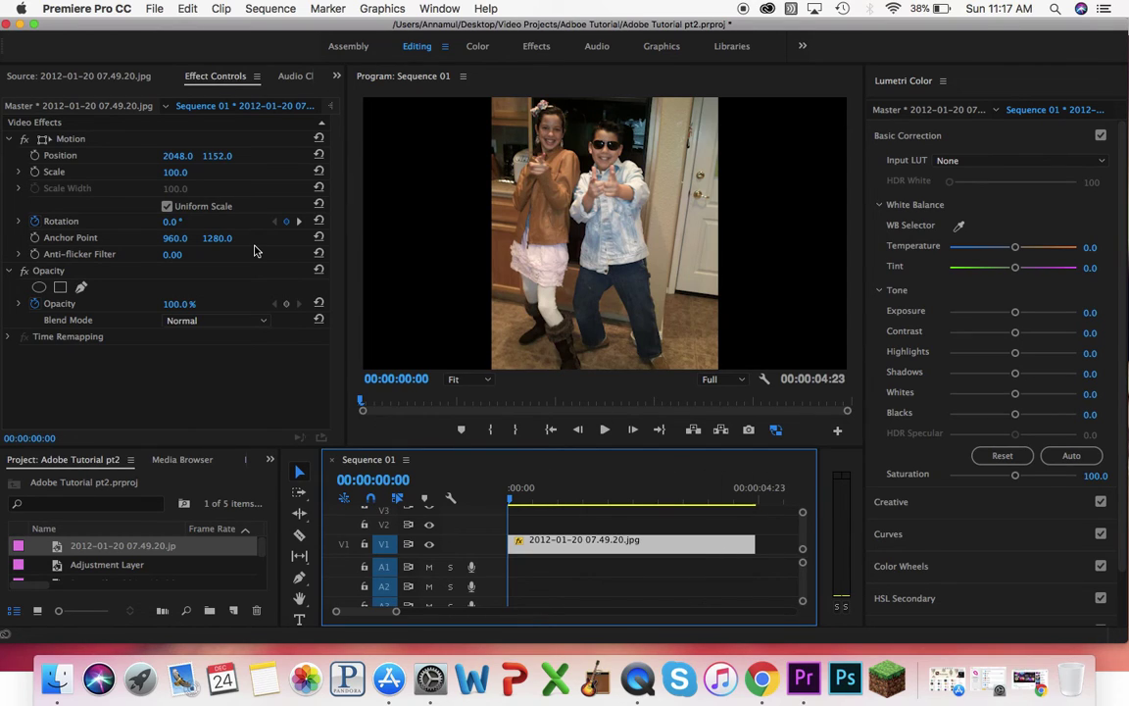
# Delete the rotating photo clip from V1 and make the project and timeline areas taller
pyautogui.moveTo(770, 563); pyautogui.dragTo(673, 536)
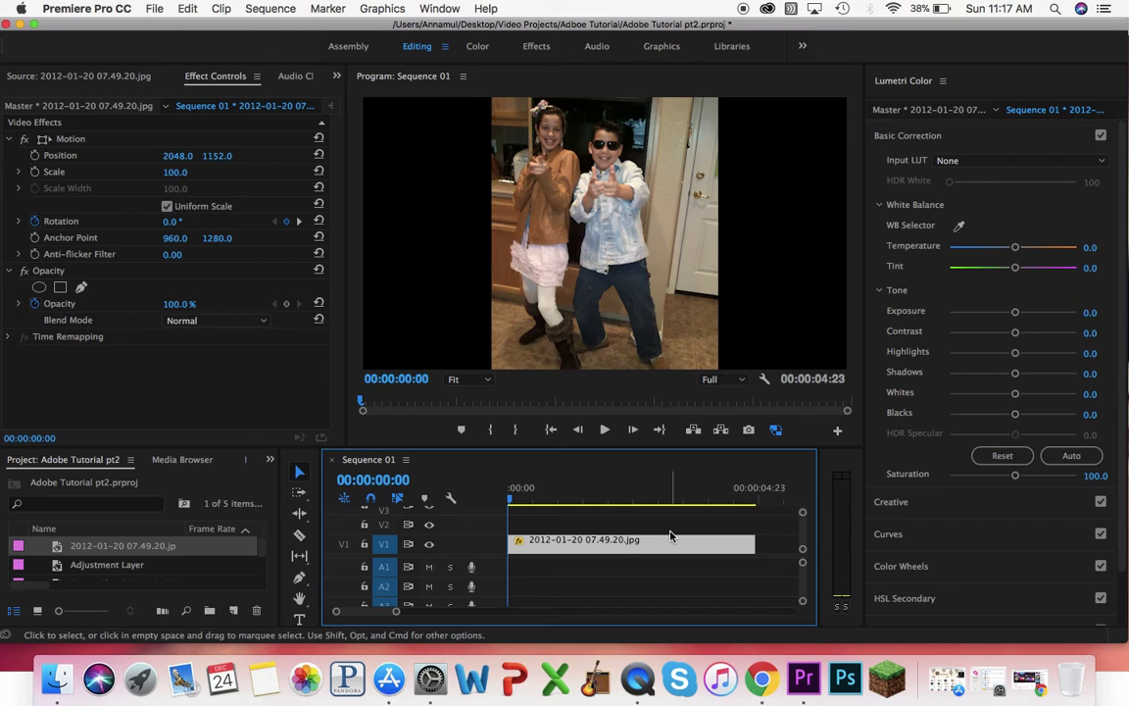
pyautogui.press('Delete')
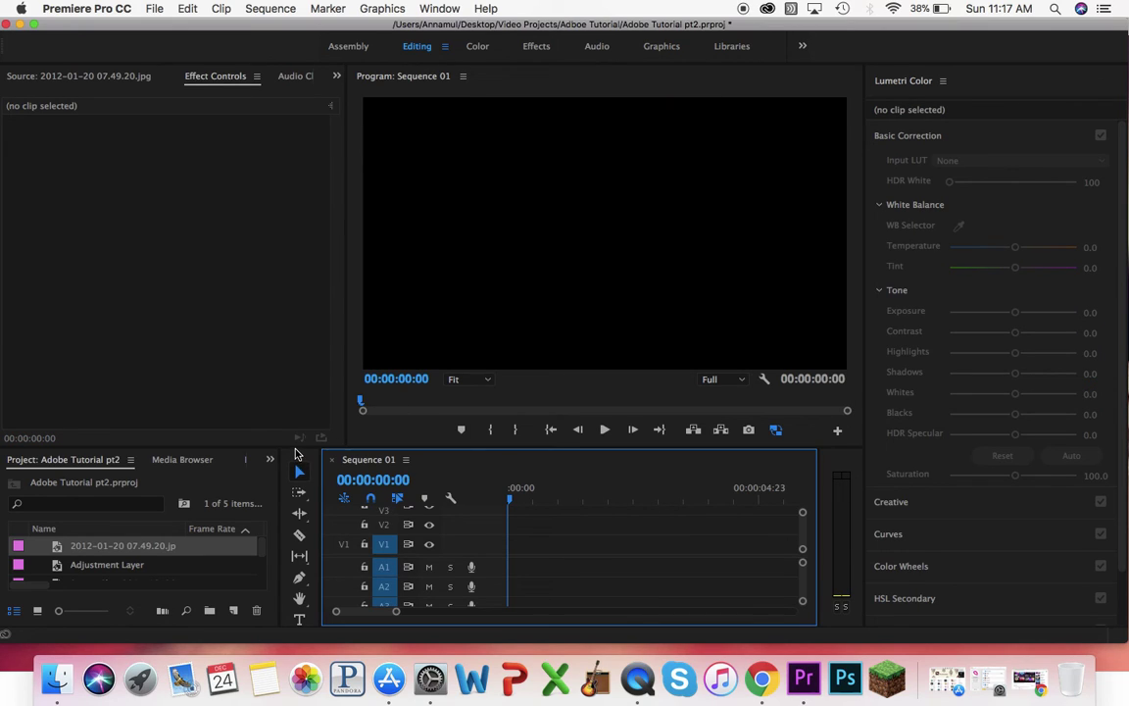
pyautogui.moveTo(296, 446); pyautogui.dragTo(296, 359)
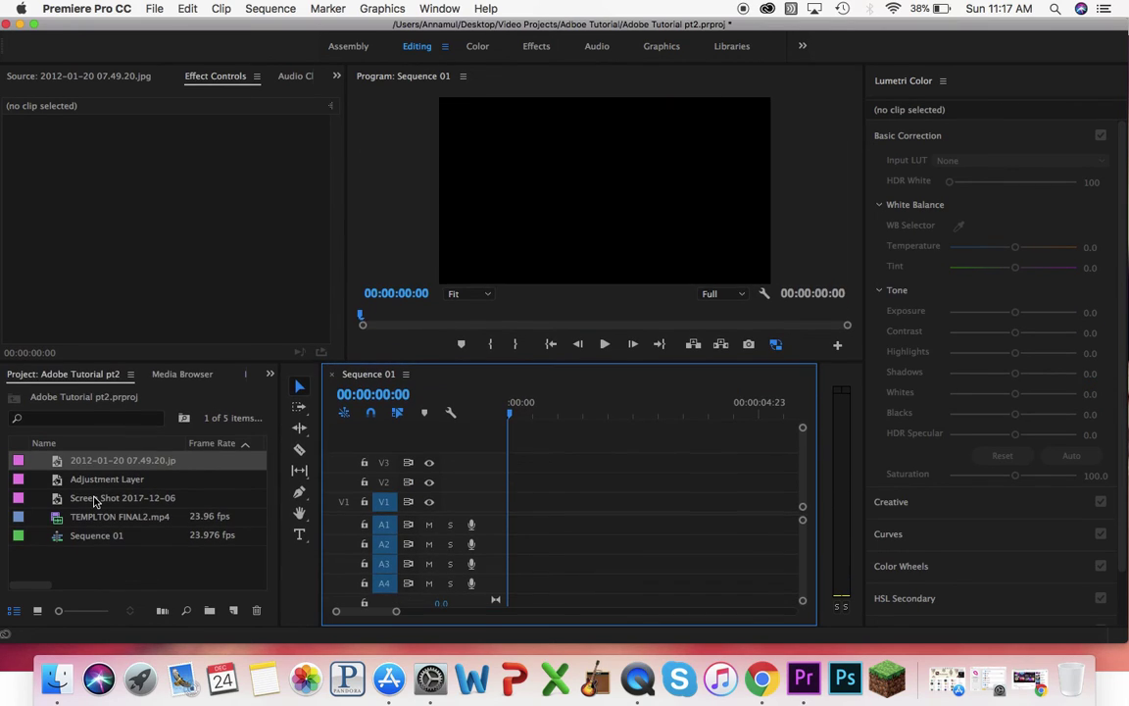